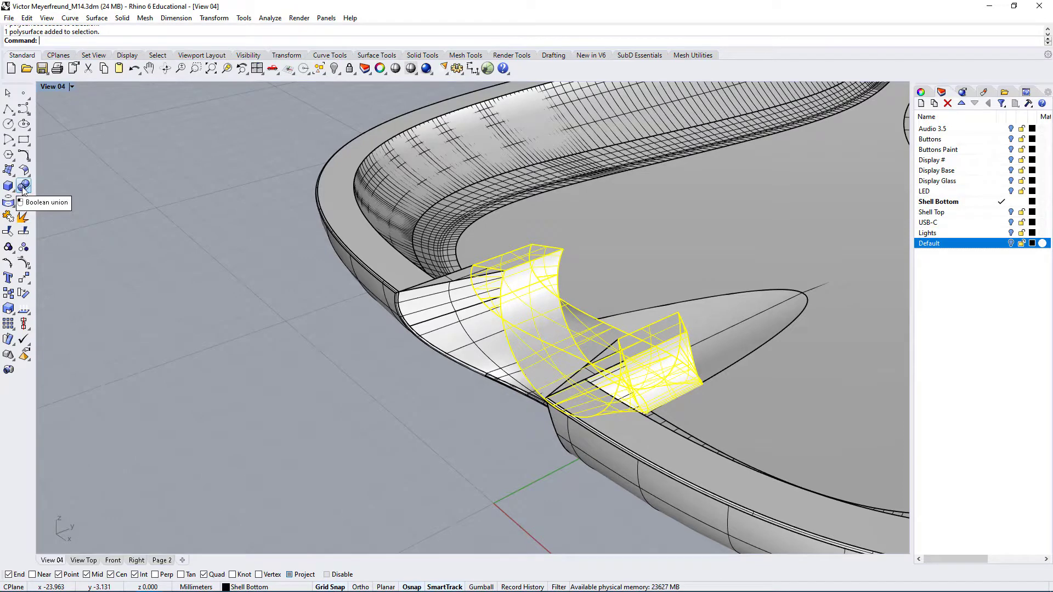
# Highlight the inner curved solid and the bottom shell in turn to identify the bodies at the shell cutout
pyautogui.click(296, 370)
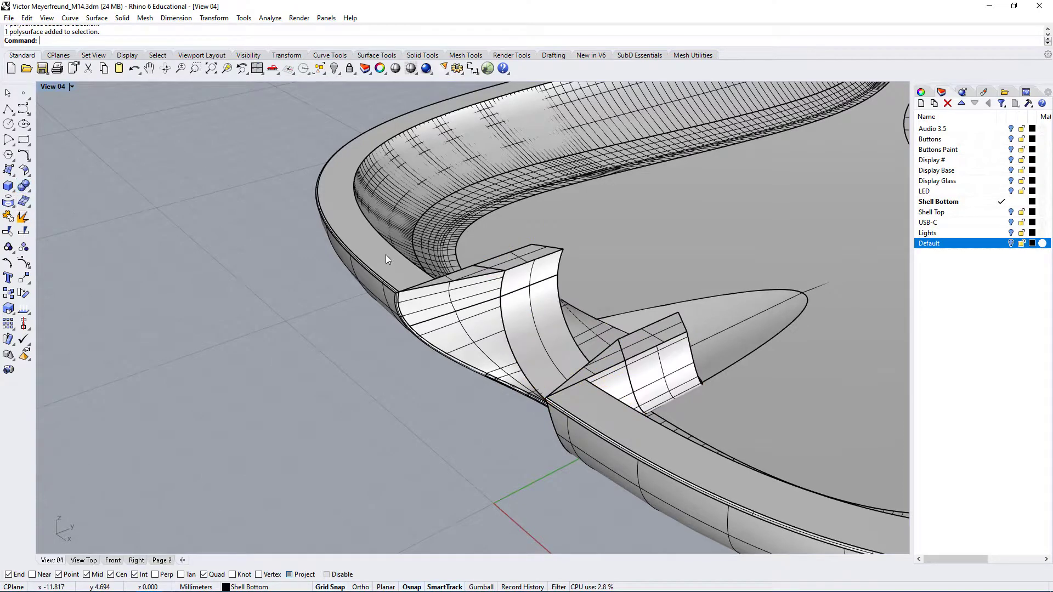
pyautogui.click(386, 254)
pyautogui.click(477, 314)
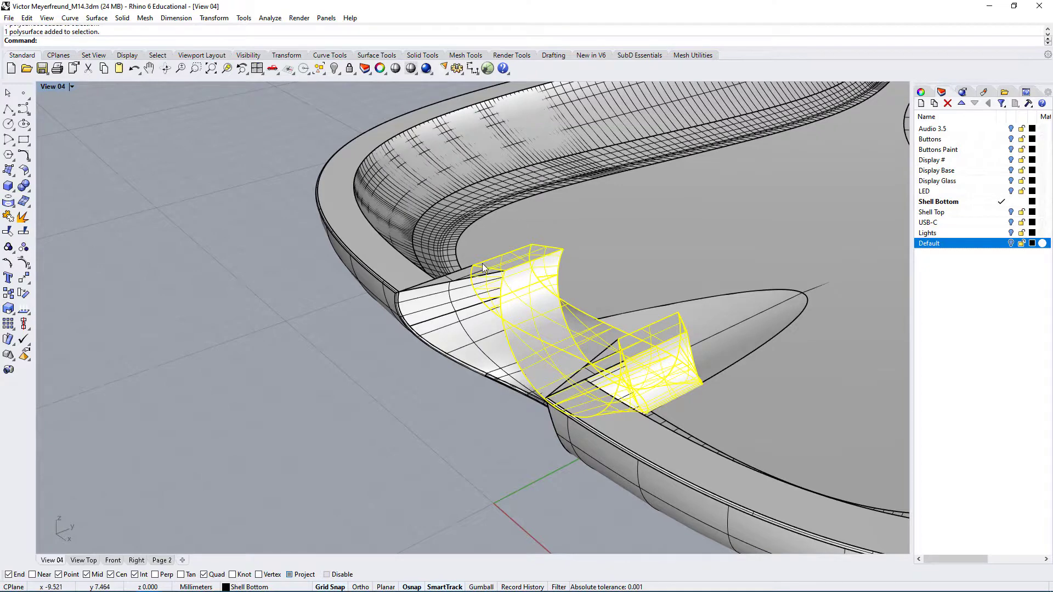
pyautogui.moveTo(438, 300); pyautogui.dragTo(495, 340)
pyautogui.click(401, 275)
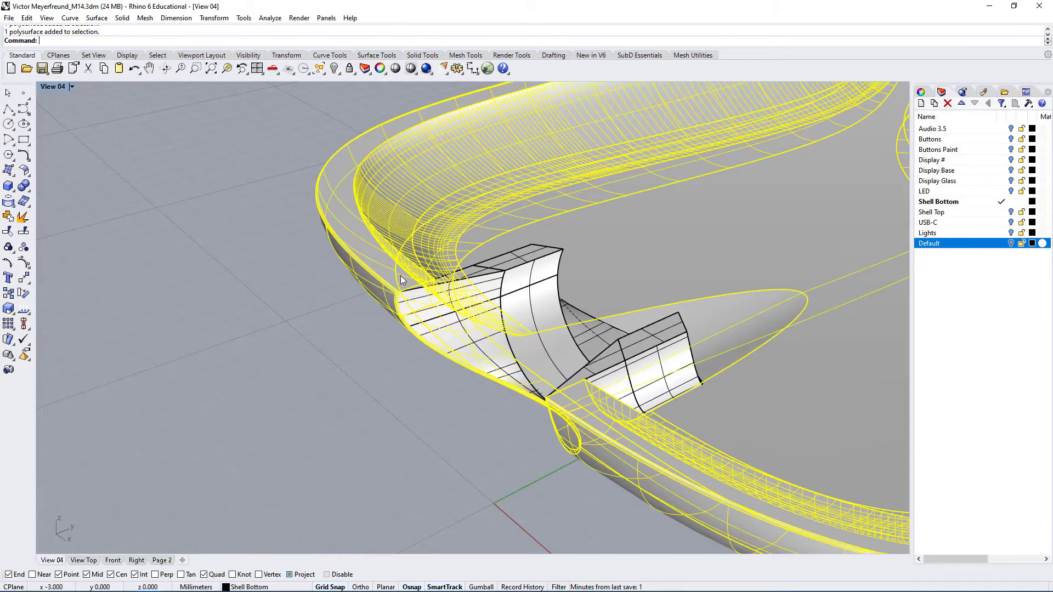
pyautogui.click(25, 188)
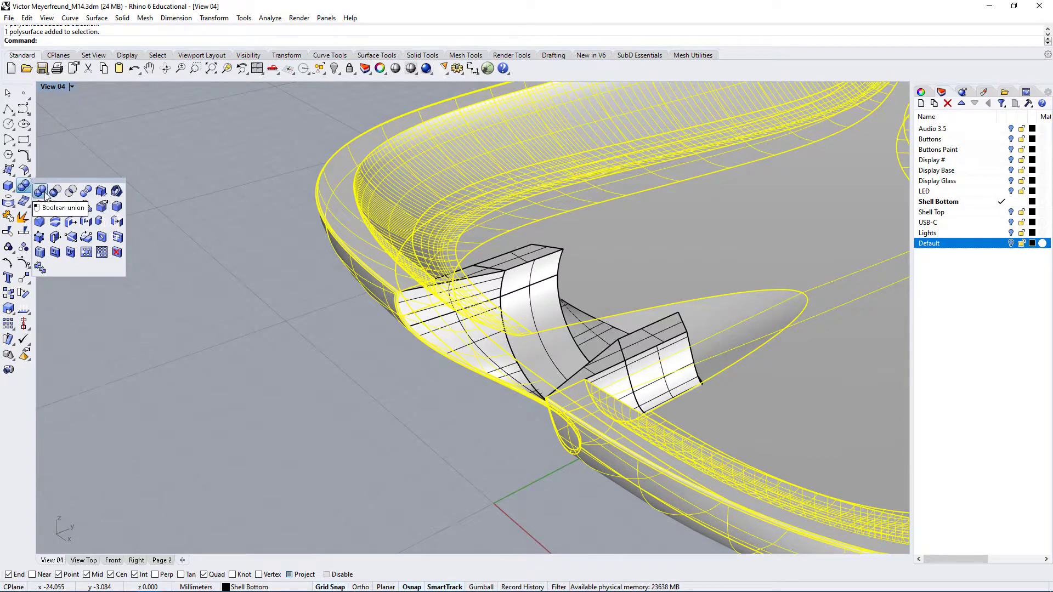
# Try to Boolean union the bottom shell with the outer and inner curved solids at the cutout
pyautogui.click(392, 428)
pyautogui.moveTo(482, 426); pyautogui.dragTo(587, 423, button='right')
pyautogui.click(606, 383)
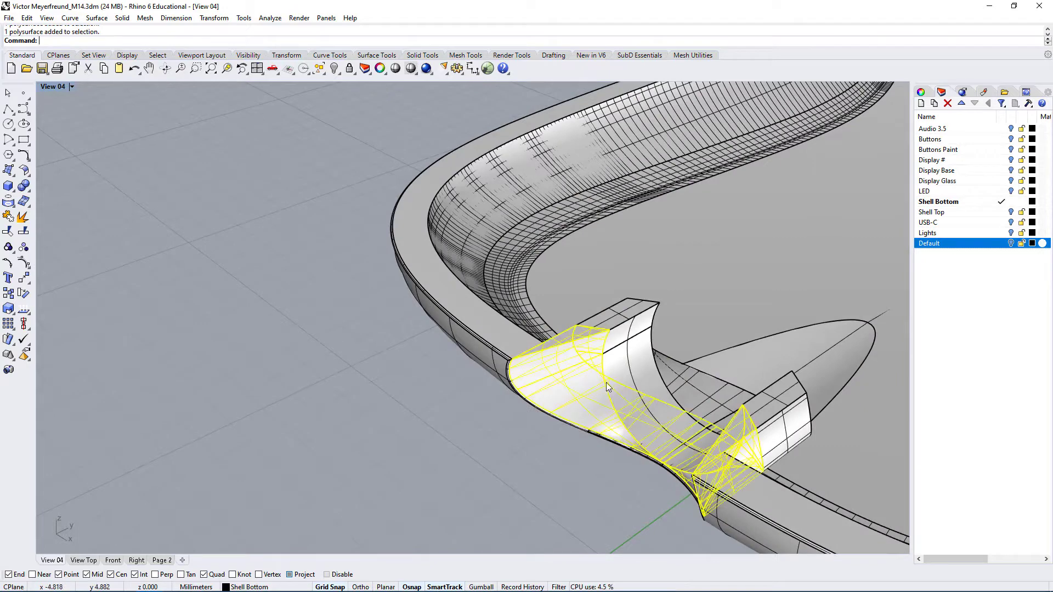
pyautogui.keyDown('shift'); pyautogui.click(624, 362); pyautogui.keyUp('shift')
pyautogui.keyDown('shift'); pyautogui.click(508, 344); pyautogui.keyUp('shift')
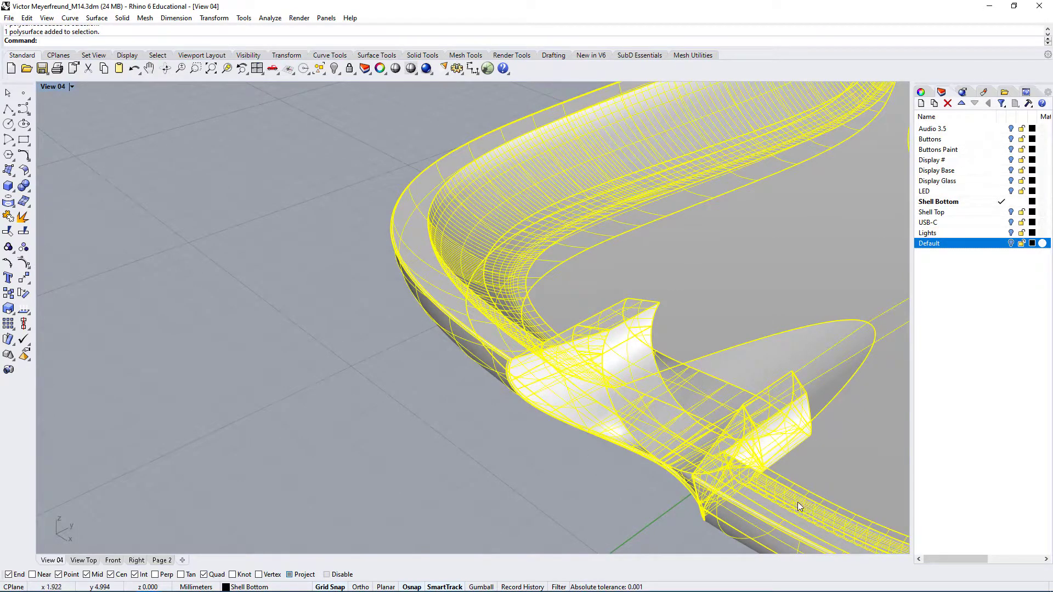
pyautogui.click(24, 186)
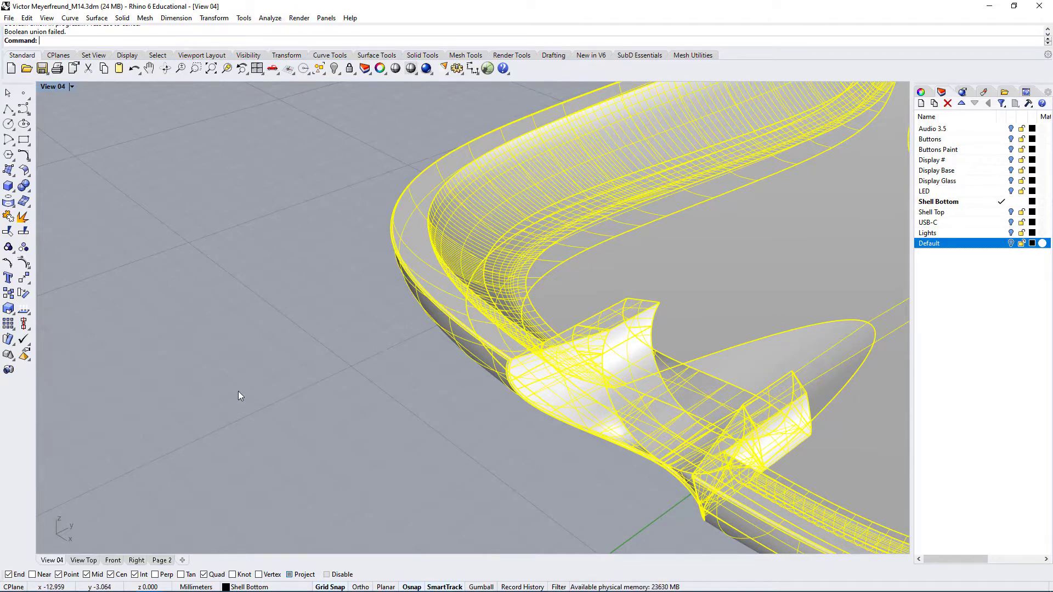
pyautogui.click(247, 345)
# Inspect the joint between the outer and inner curved solids at the shell cutout, highlighting each one in turn
pyautogui.scroll(-7, 250, 341)
pyautogui.moveTo(612, 414); pyautogui.dragTo(614, 420, button='right')
pyautogui.scroll(5, 458, 400)
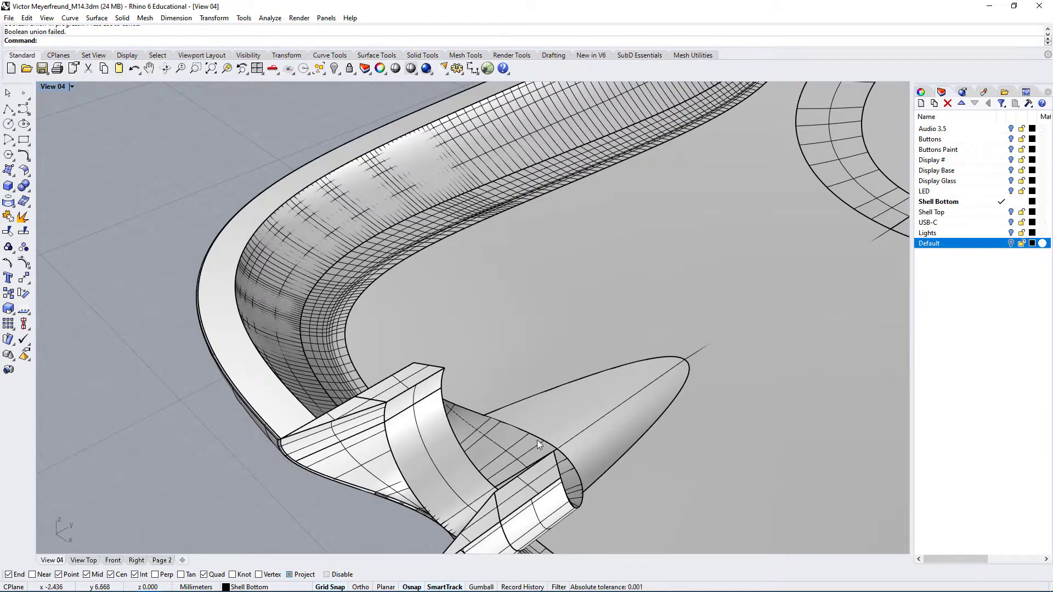
pyautogui.moveTo(534, 452); pyautogui.dragTo(524, 448, button='right')
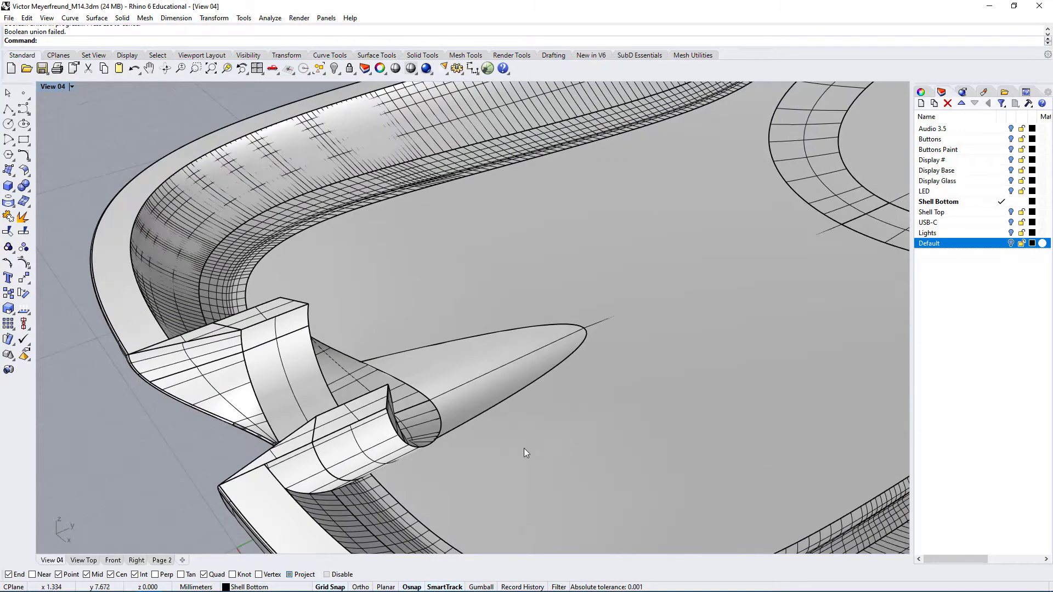
pyautogui.click(295, 370)
pyautogui.moveTo(215, 348); pyautogui.dragTo(223, 338)
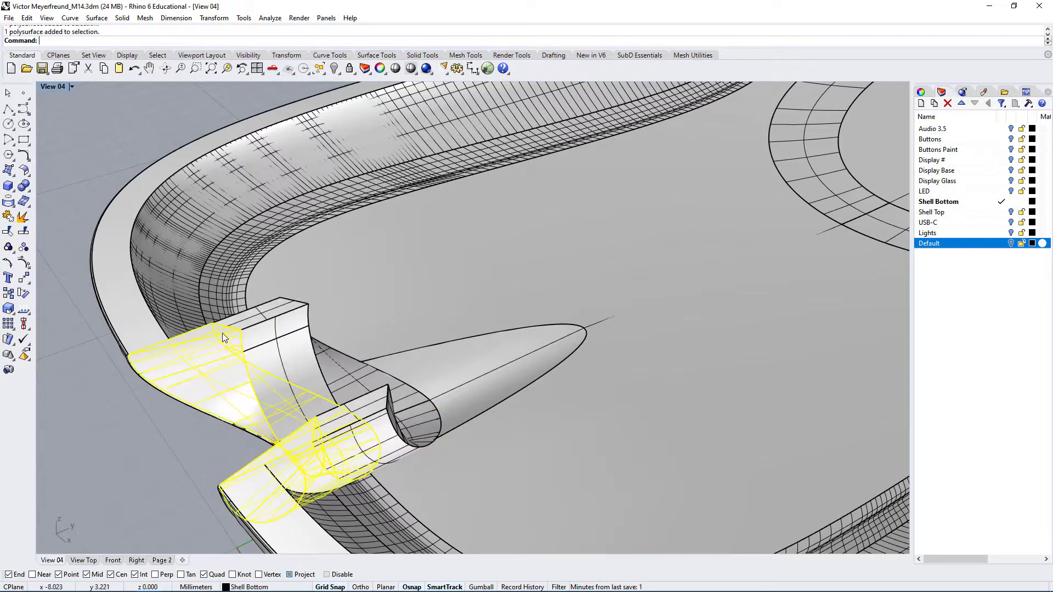
pyautogui.moveTo(398, 495); pyautogui.dragTo(421, 486, button='right')
pyautogui.scroll(3, 540, 350)
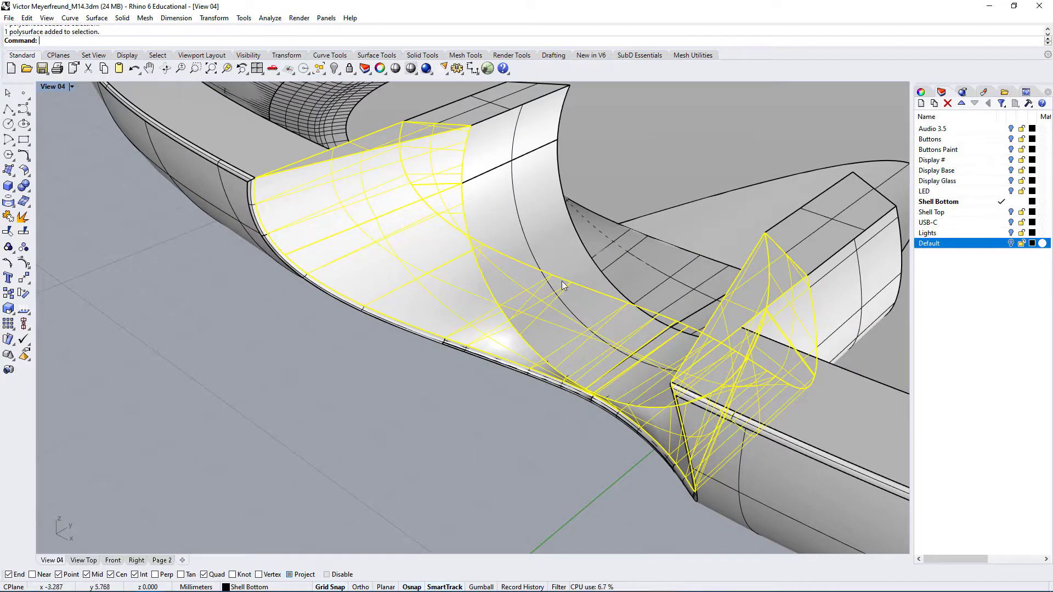
pyautogui.keyDown('shift'); pyautogui.click(532, 203); pyautogui.keyUp('shift')
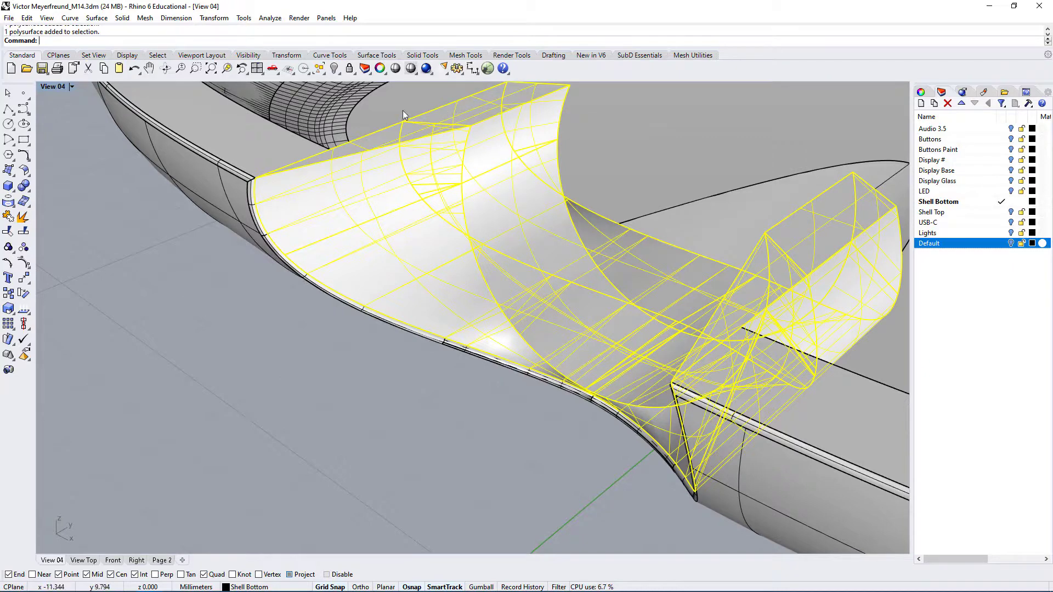
pyautogui.click(439, 396)
pyautogui.click(208, 153)
pyautogui.click(406, 219)
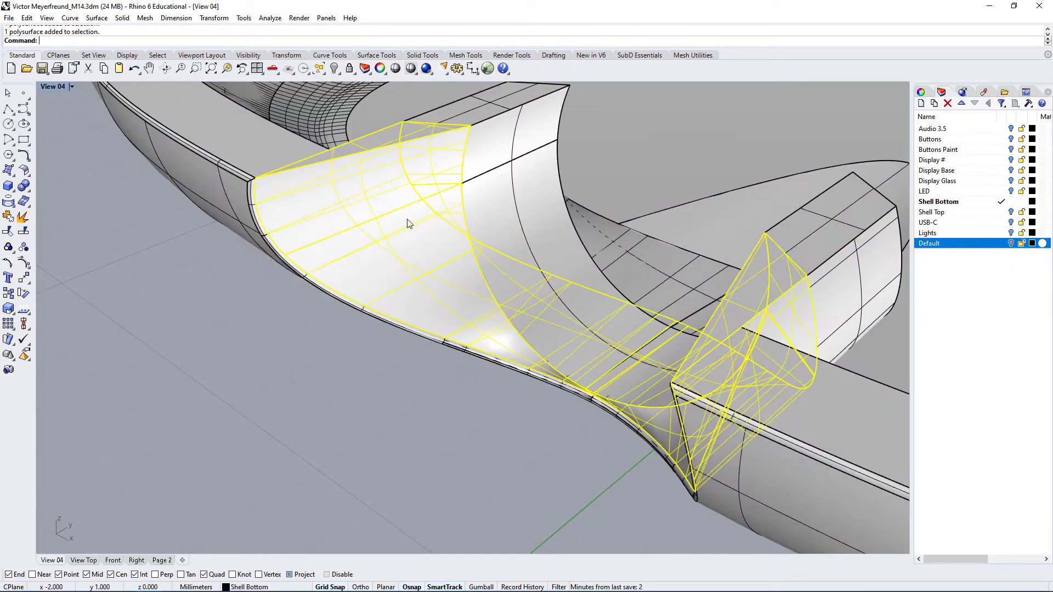
pyautogui.click(529, 162)
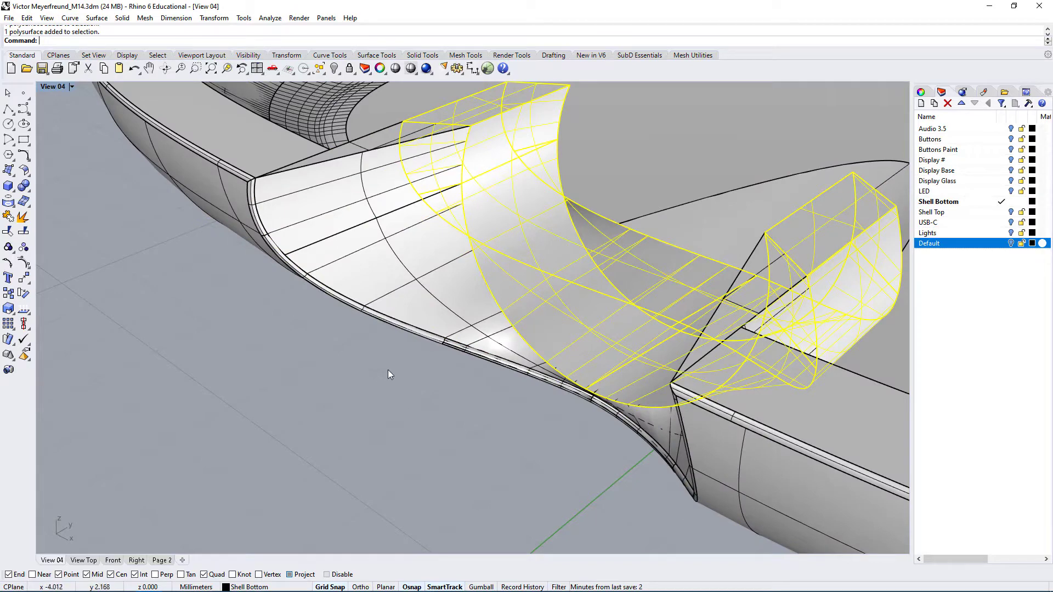
pyautogui.click(439, 393)
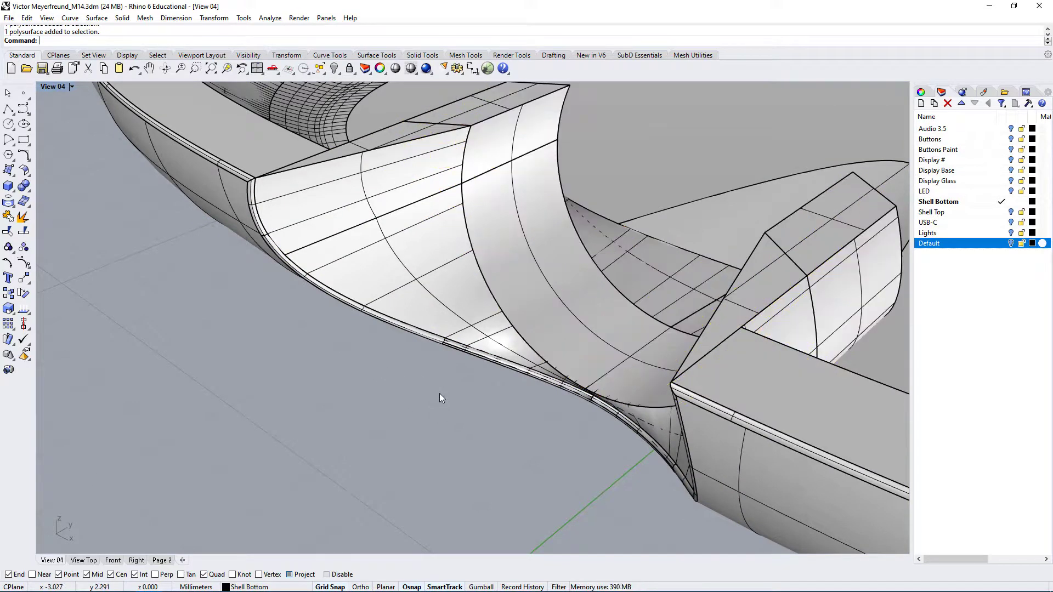
# Isolate the outer and inner curved solids from the rest of the model
pyautogui.click(518, 135)
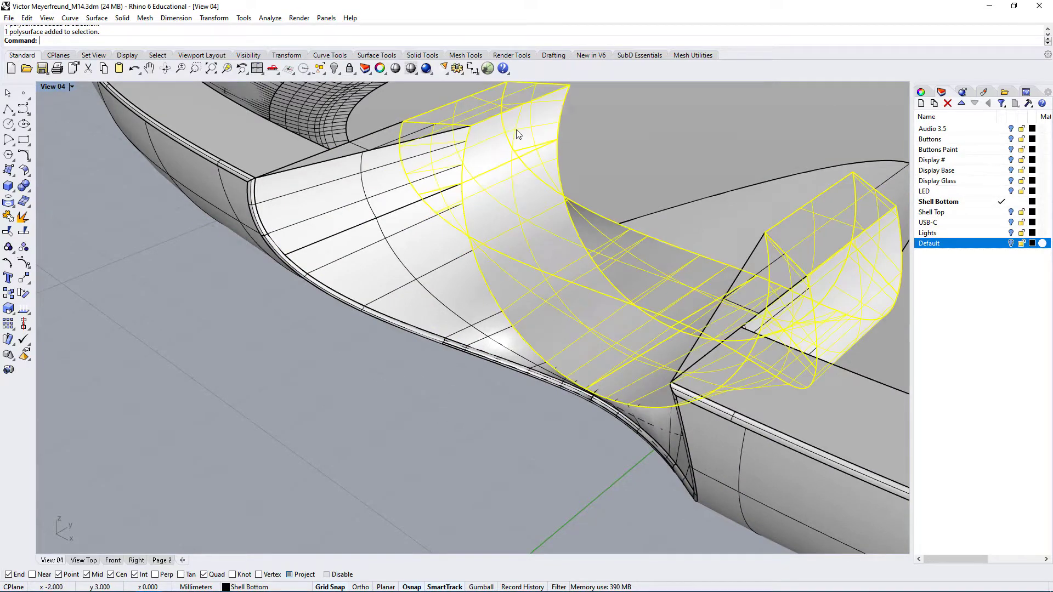
pyautogui.click(377, 184)
pyautogui.scroll(-5, 291, 391)
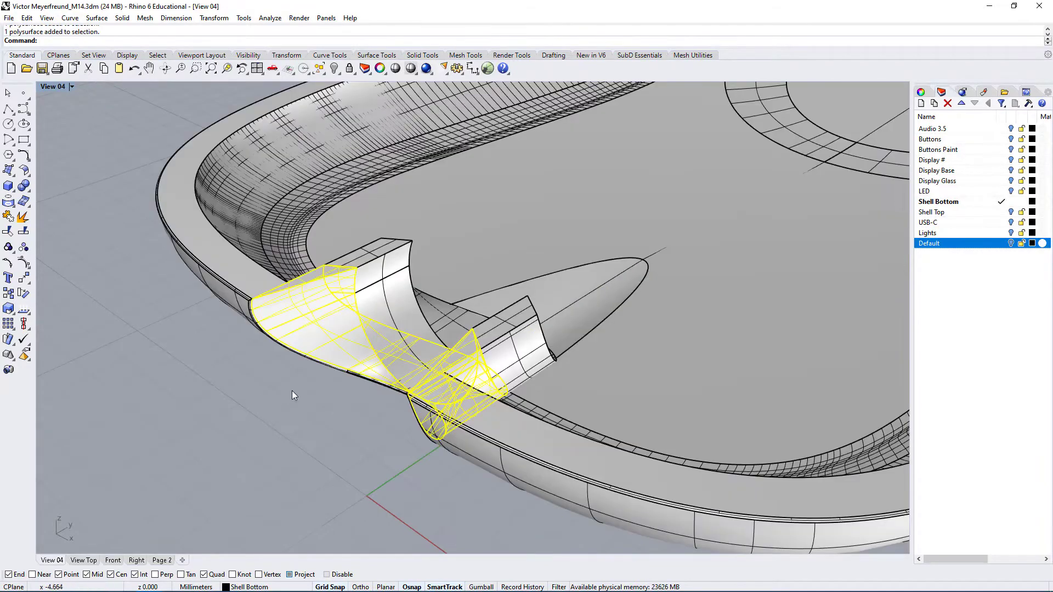
pyautogui.moveTo(291, 391); pyautogui.dragTo(308, 404, button='right')
pyautogui.keyDown('shift'); pyautogui.click(277, 411); pyautogui.keyUp('shift')
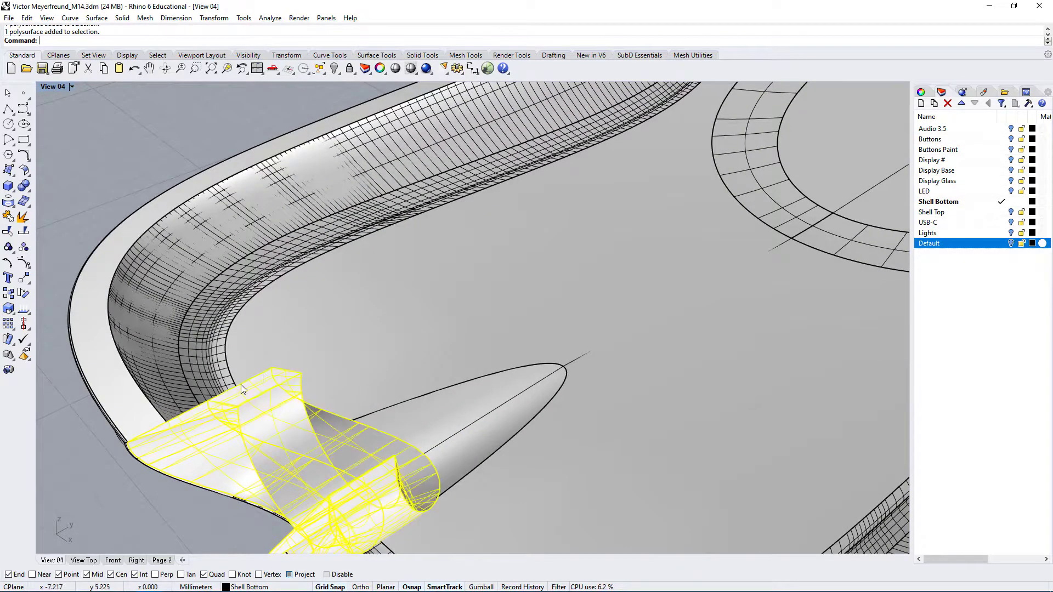
pyautogui.click(340, 74)
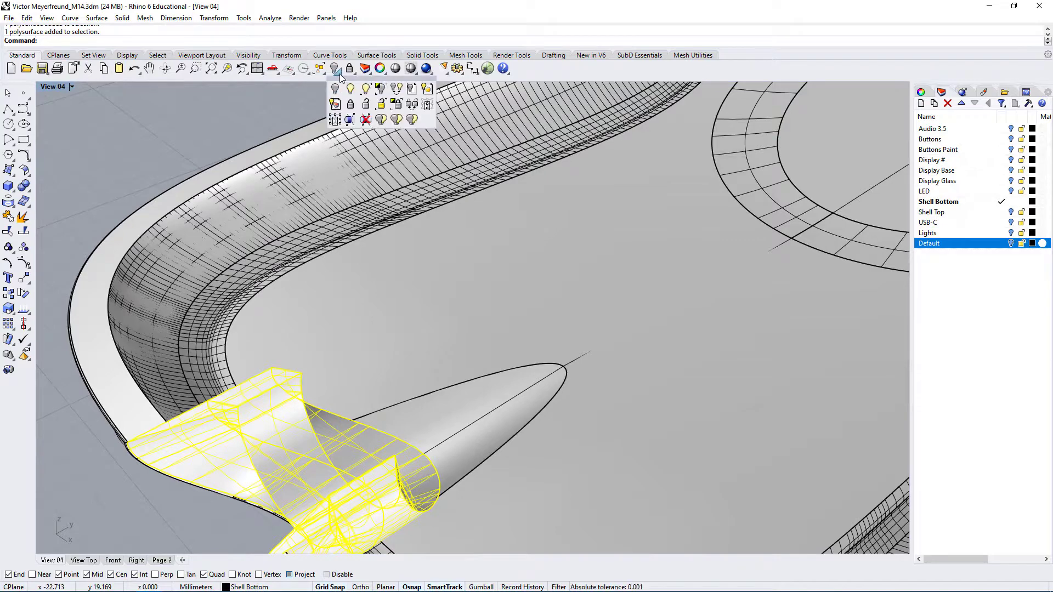
pyautogui.click(381, 89)
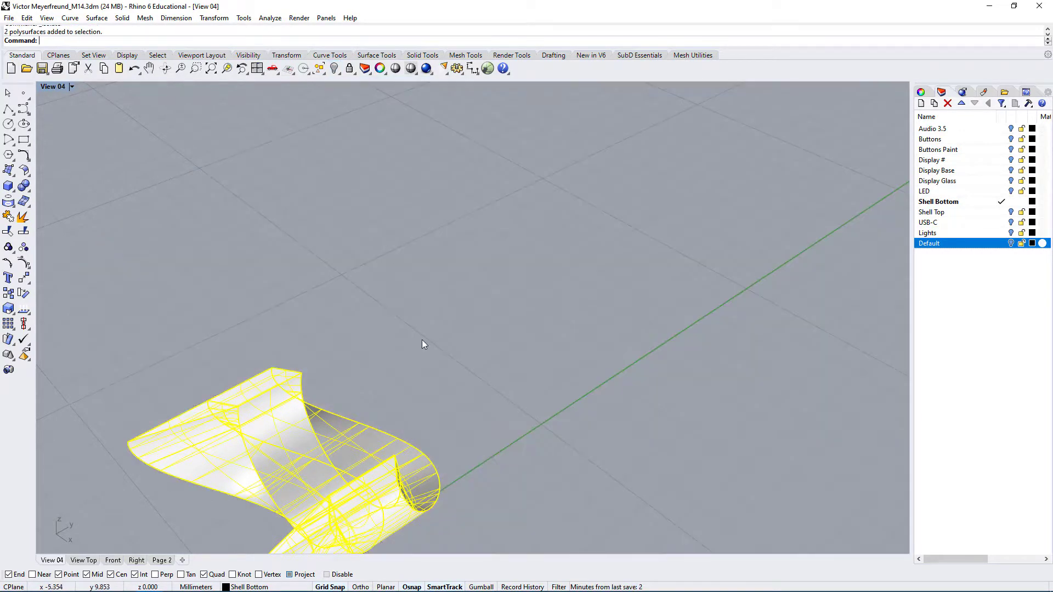
# Switch the viewport to Ghosted display and examine the internal faces where the two isolated curved solids meet
pyautogui.scroll(-6, 416, 343)
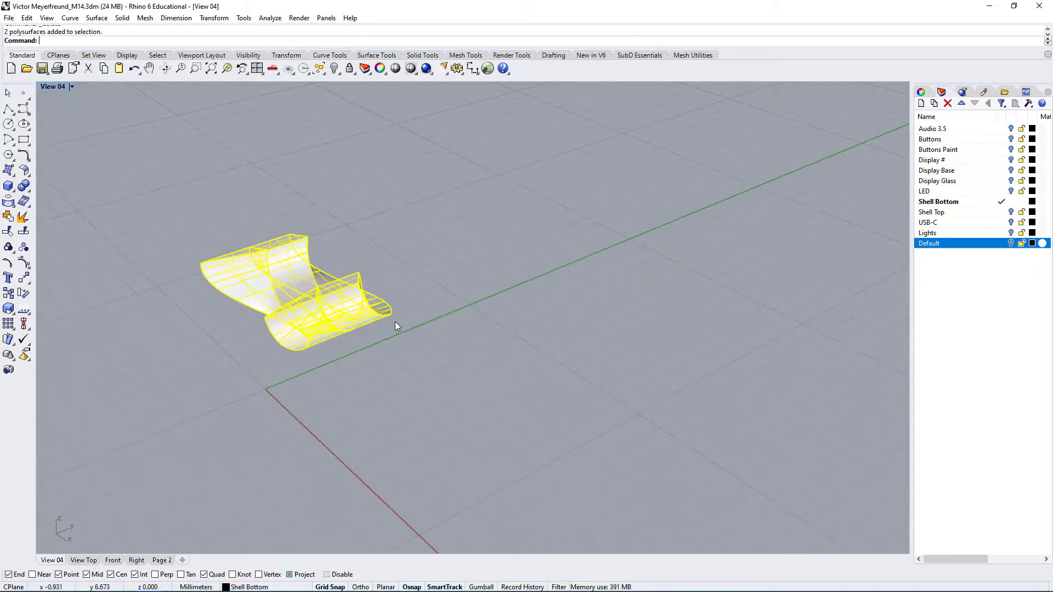
pyautogui.click(227, 69)
pyautogui.moveTo(440, 354); pyautogui.dragTo(399, 225, button='right')
pyautogui.click(281, 193)
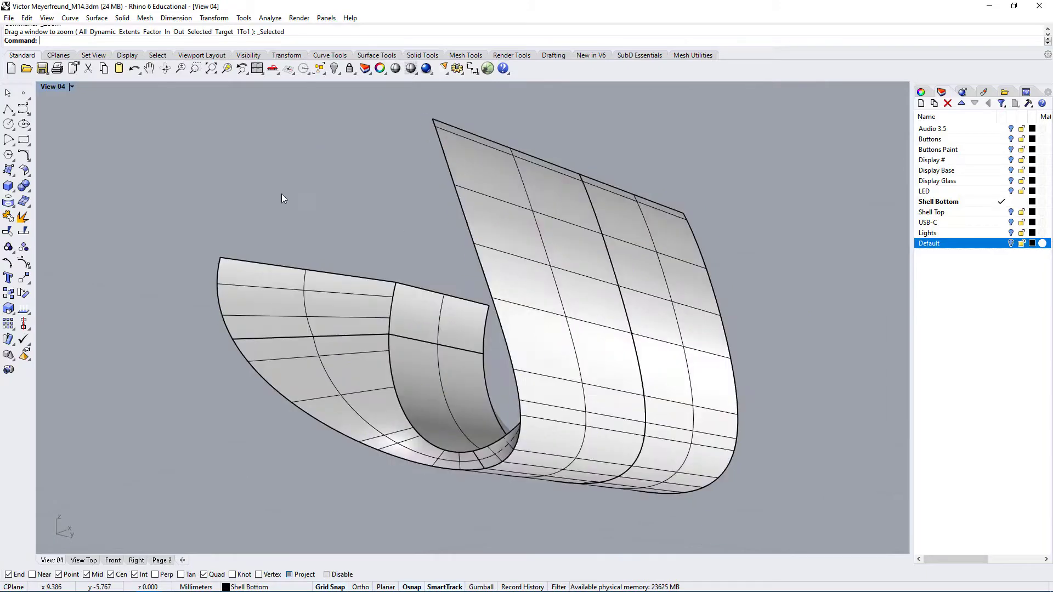
pyautogui.click(53, 87)
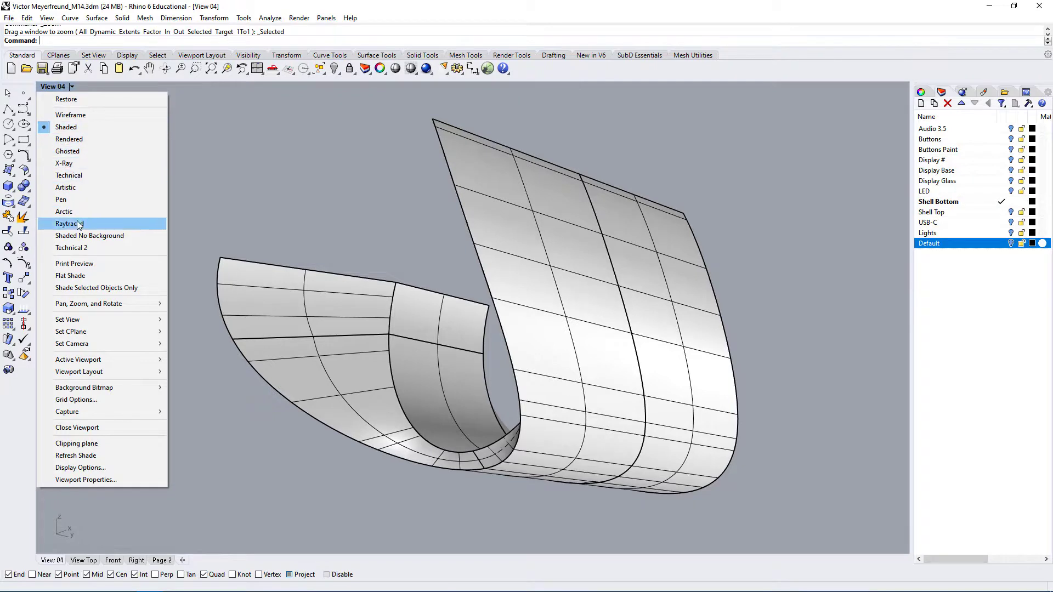
pyautogui.click(66, 151)
pyautogui.moveTo(205, 153); pyautogui.dragTo(432, 360, button='right')
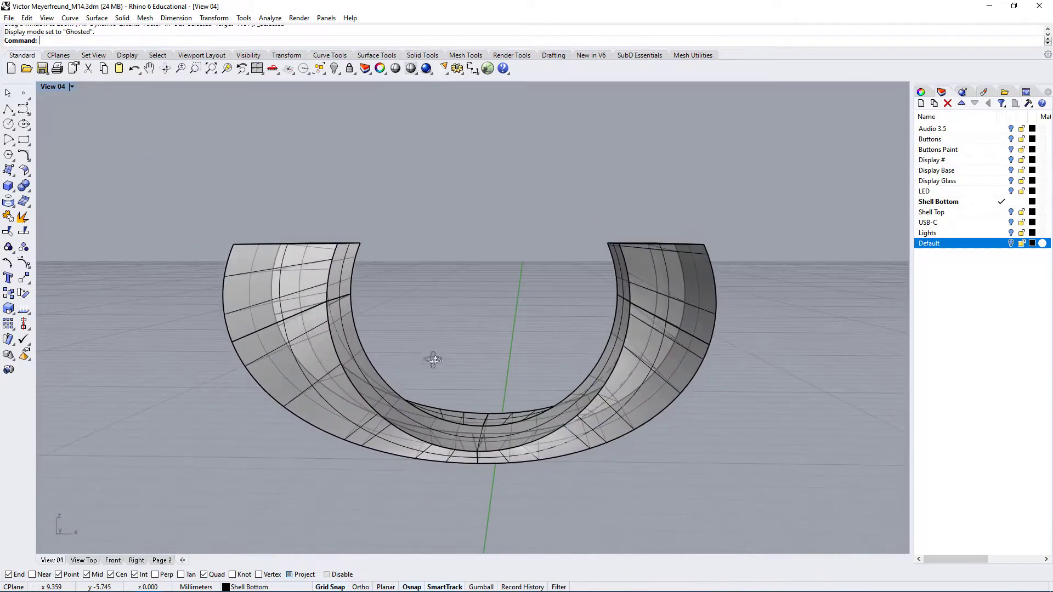
pyautogui.scroll(9, 291, 263)
pyautogui.moveTo(311, 354); pyautogui.dragTo(303, 310, button='right')
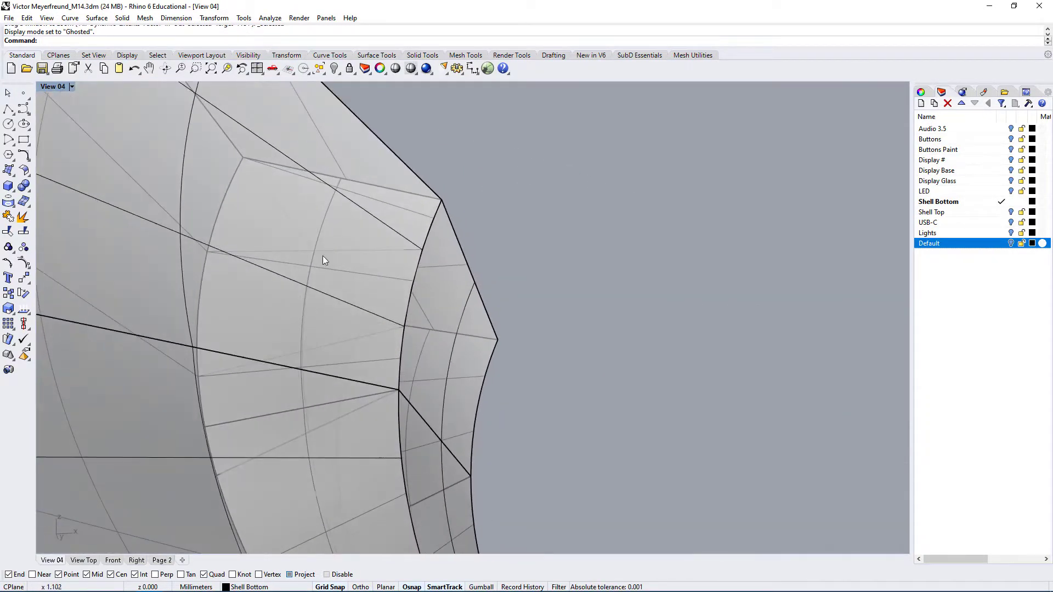
pyautogui.moveTo(282, 395); pyautogui.dragTo(351, 488, button='right')
pyautogui.scroll(-5, 290, 338)
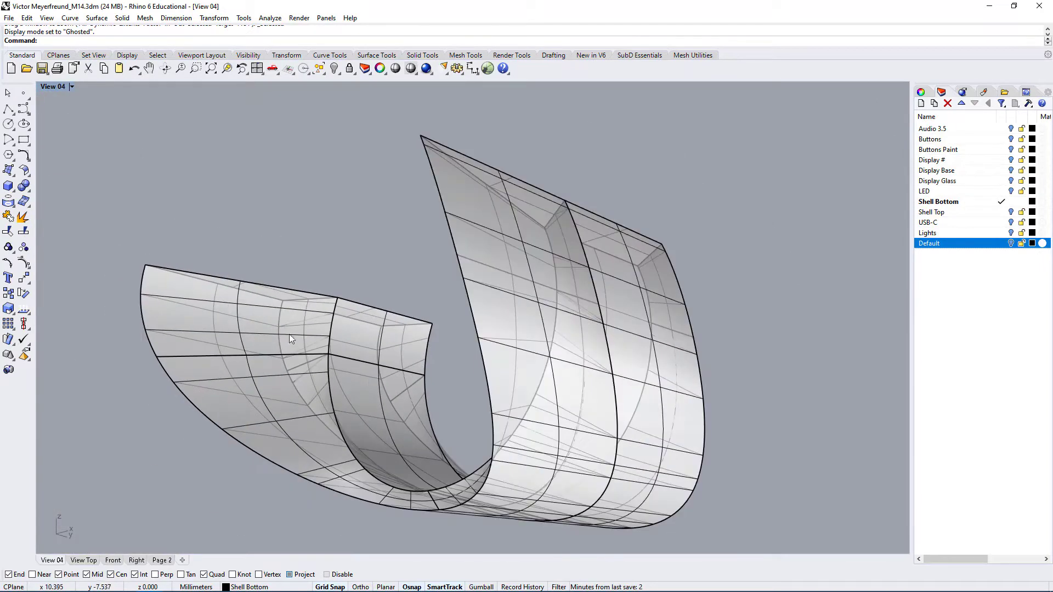
pyautogui.moveTo(587, 409); pyautogui.dragTo(570, 455, button='right')
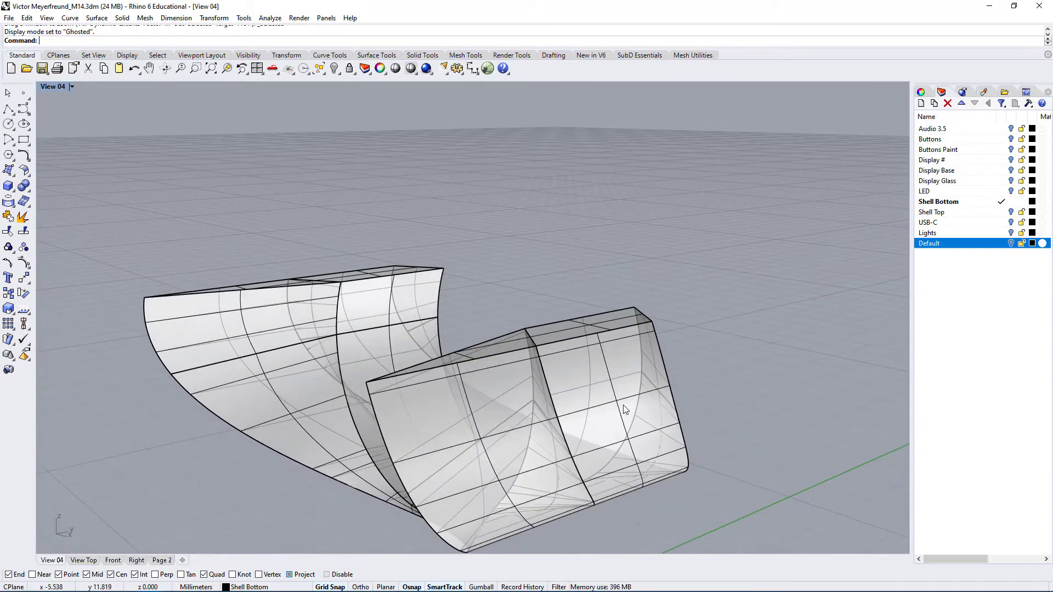
# Move the inner curved solid 5 mm along the Y axis, away from the outer one
pyautogui.click(614, 385)
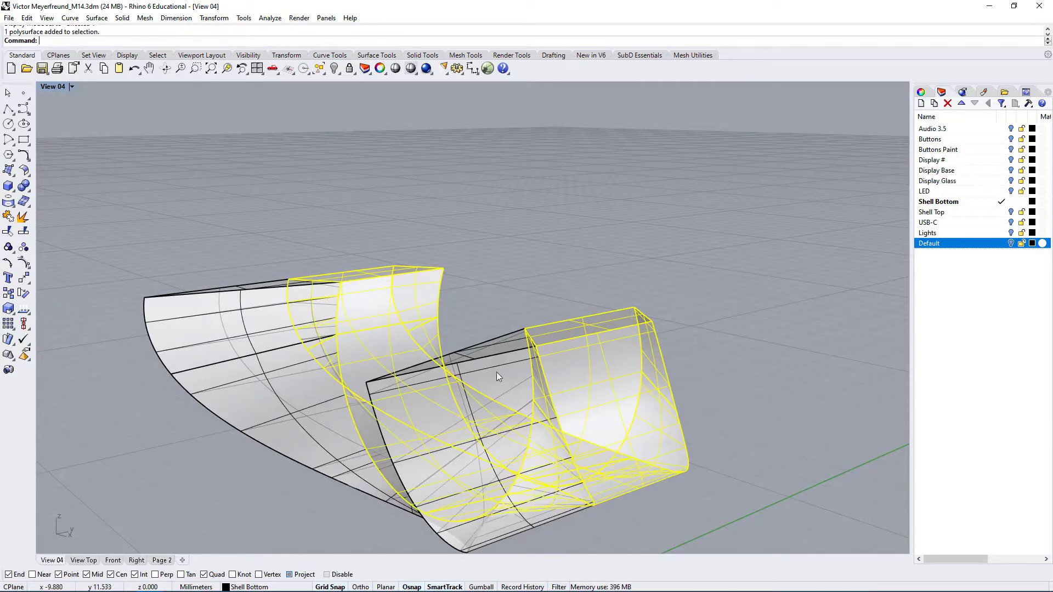
pyautogui.write('M')
pyautogui.press('Return')
pyautogui.moveTo(682, 395); pyautogui.dragTo(620, 460, button='right')
pyautogui.click(573, 501)
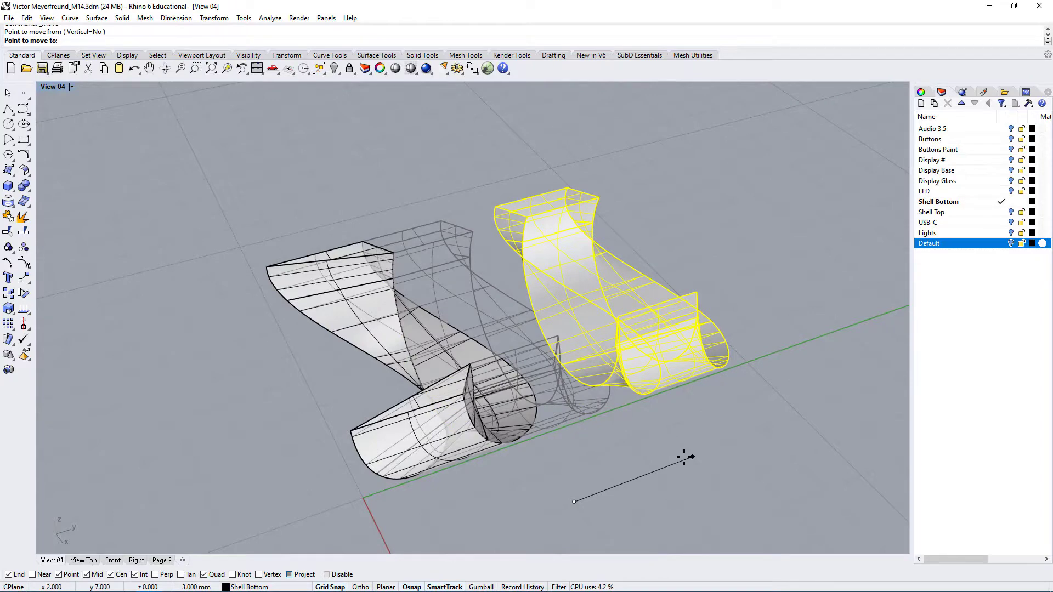
pyautogui.write('5')
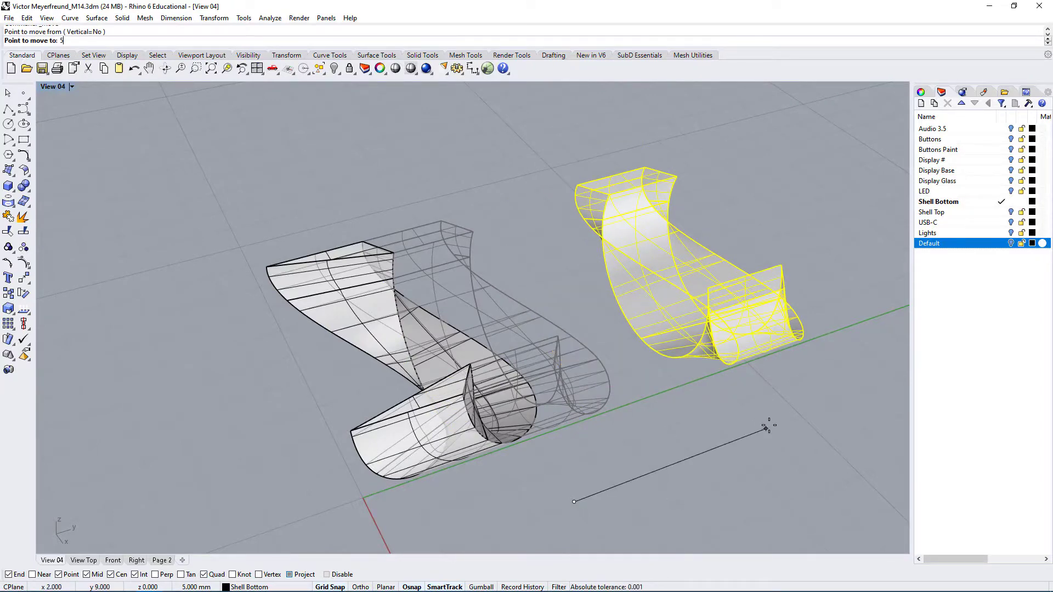
pyautogui.press('Return')
# Return the viewport to Shaded display
pyautogui.moveTo(662, 322)
pyautogui.mouseDown(button='right')
pyautogui.moveTo(639, 442)
pyautogui.moveTo(713, 440)
pyautogui.moveTo(598, 413)
pyautogui.moveTo(431, 417)
pyautogui.mouseUp(button='right')
pyautogui.middleClick(676, 398)
pyautogui.click(712, 390)
# Delete the end faces of the outer curved solid on the side facing the moved inner solid
pyautogui.scroll(3, 487, 396)
pyautogui.click(492, 383)
pyautogui.scroll(3, 499, 378)
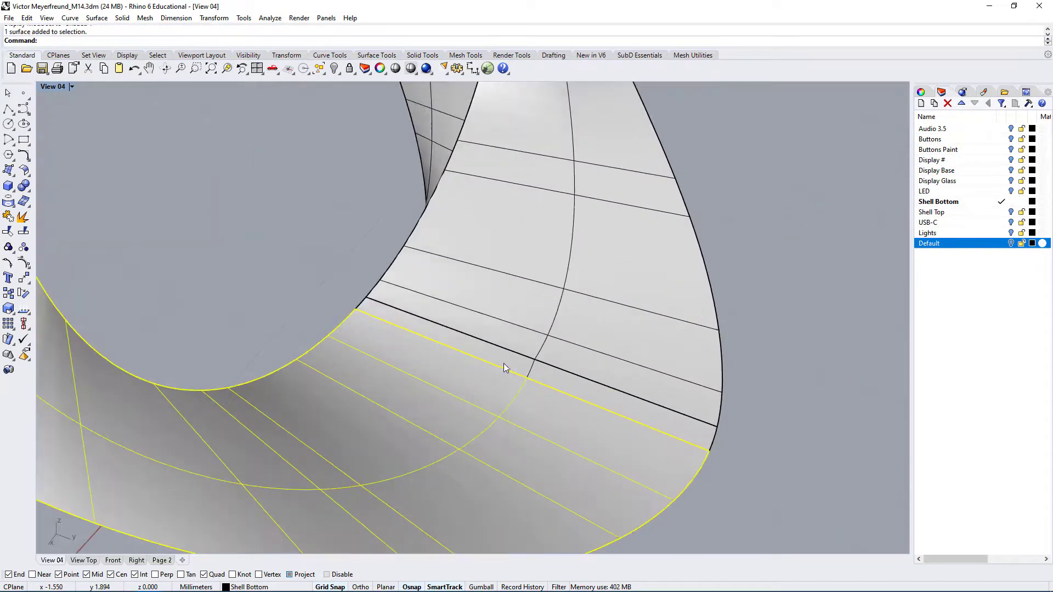
pyautogui.keyDown('shift'); pyautogui.click(517, 320); pyautogui.keyUp('shift')
pyautogui.scroll(-5, 510, 345)
pyautogui.moveTo(485, 366); pyautogui.dragTo(301, 343, button='right')
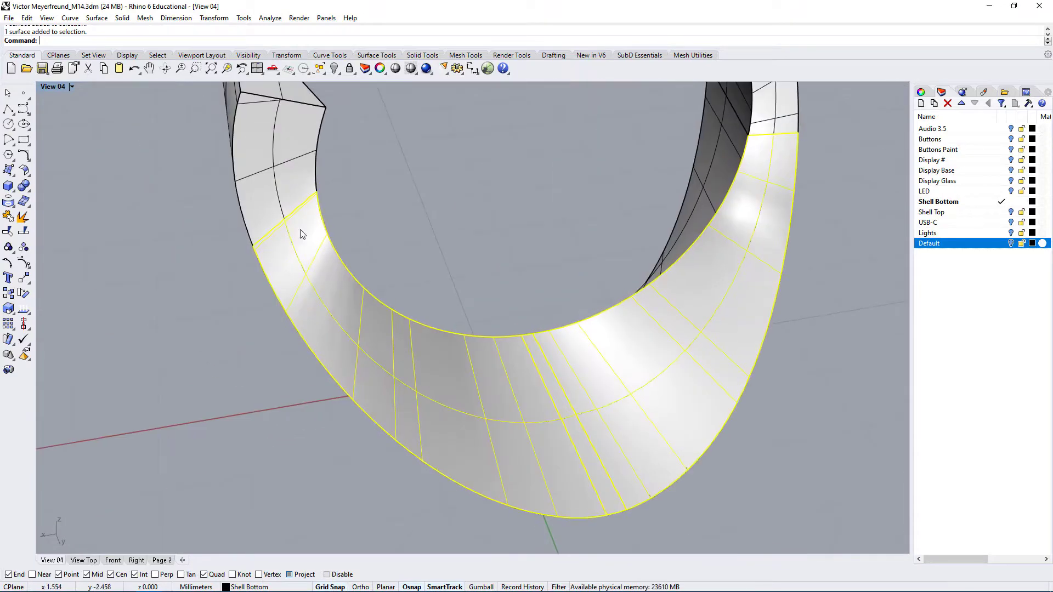
pyautogui.keyDown('shift'); pyautogui.click(271, 168); pyautogui.keyUp('shift')
pyautogui.scroll(-3, 636, 123)
pyautogui.press('Delete')
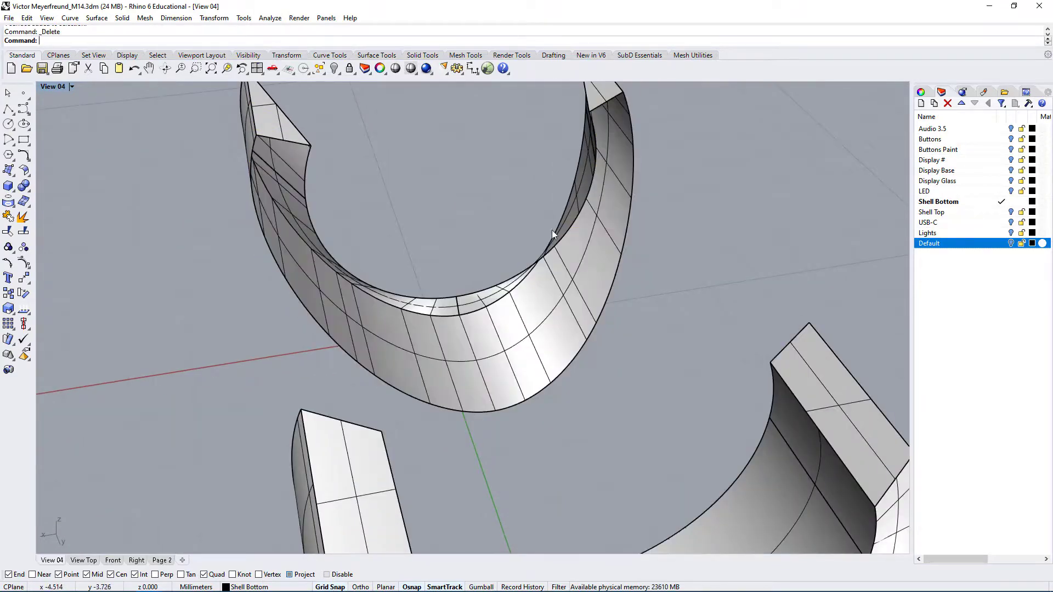
# Delete the curved end faces on both halves of the U profile to open the inner solid toward the outer one
pyautogui.moveTo(552, 229); pyautogui.dragTo(415, 307, button='right')
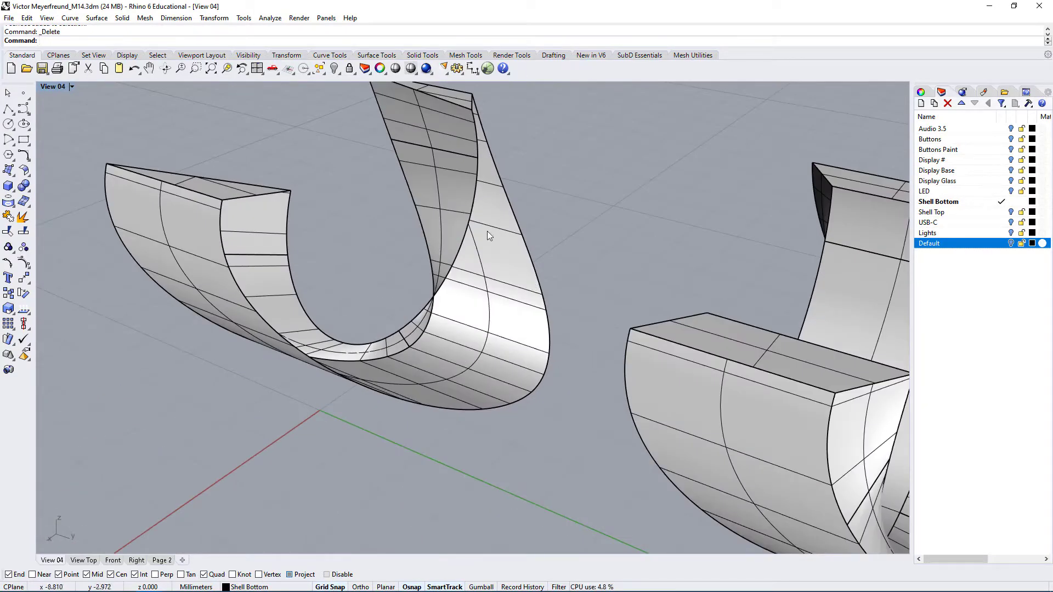
pyautogui.keyDown('ctrl'); pyautogui.keyDown('shift'); pyautogui.click(472, 226); pyautogui.keyUp('shift'); pyautogui.keyUp('ctrl')
pyautogui.moveTo(472, 226); pyautogui.dragTo(675, 264, button='right')
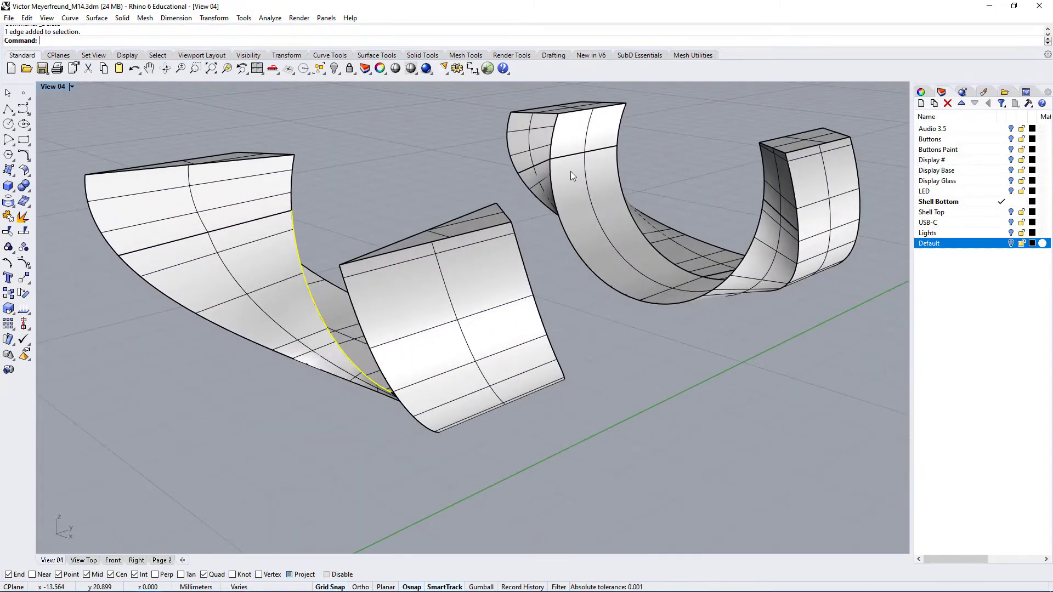
pyautogui.moveTo(594, 259); pyautogui.dragTo(628, 458, button='right')
pyautogui.keyDown('ctrl'); pyautogui.keyDown('shift'); pyautogui.click(324, 322); pyautogui.keyUp('shift'); pyautogui.keyUp('ctrl')
pyautogui.scroll(3, 351, 335)
pyautogui.scroll(-6, 618, 409)
pyautogui.keyDown('shift'); pyautogui.moveTo(721, 418); pyautogui.dragTo(701, 399, button='right'); pyautogui.keyUp('shift')
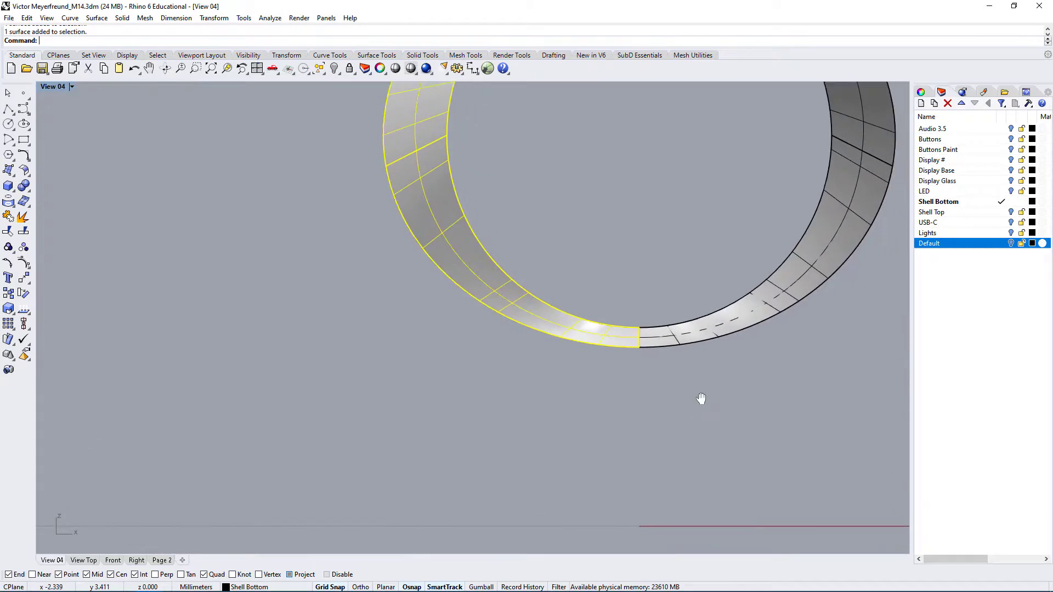
pyautogui.keyDown('shift'); pyautogui.click(791, 281); pyautogui.keyUp('shift')
pyautogui.keyDown('shift'); pyautogui.moveTo(803, 318); pyautogui.dragTo(669, 437, button='right'); pyautogui.keyUp('shift')
pyautogui.keyDown('shift'); pyautogui.click(735, 232); pyautogui.keyUp('shift')
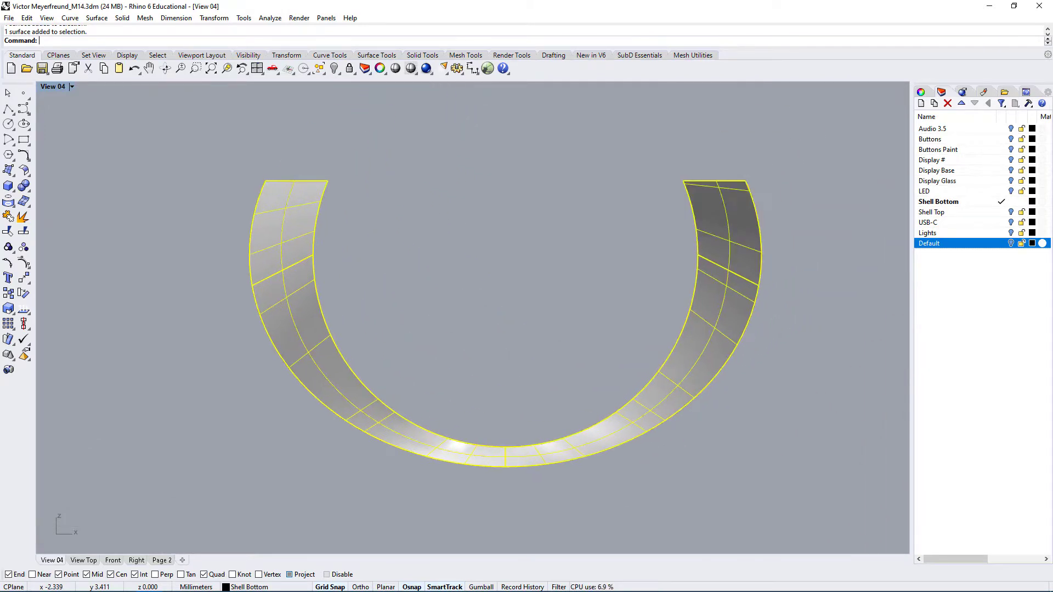
pyautogui.press('Delete')
# Move the inner curved solid 5 mm back along the Y axis so it meets the outer one
pyautogui.moveTo(518, 311); pyautogui.dragTo(250, 402, button='right')
pyautogui.click(250, 401)
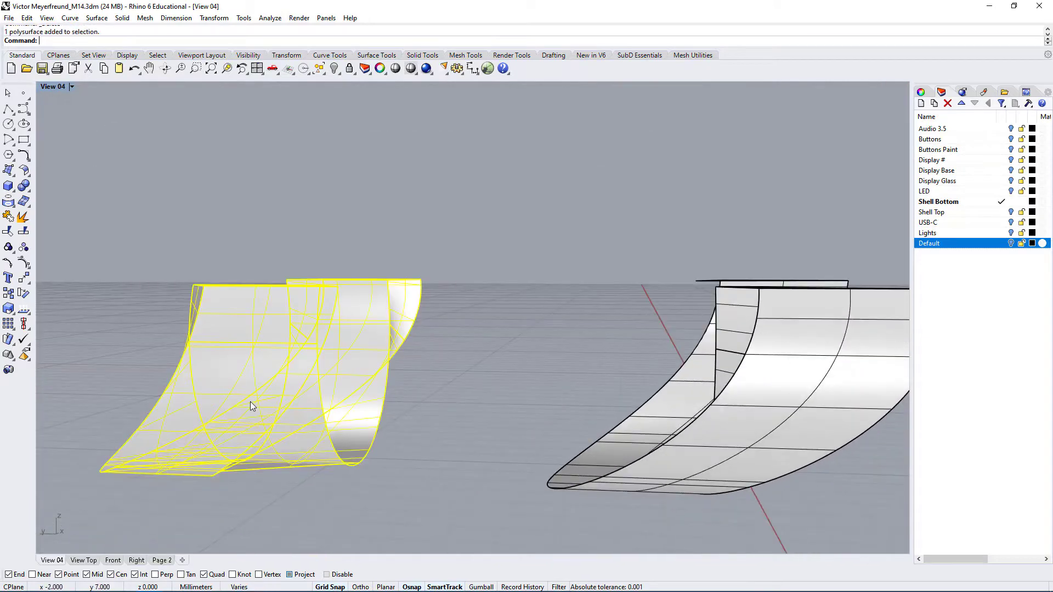
pyautogui.write('M')
pyautogui.press('Return')
pyautogui.click(422, 499)
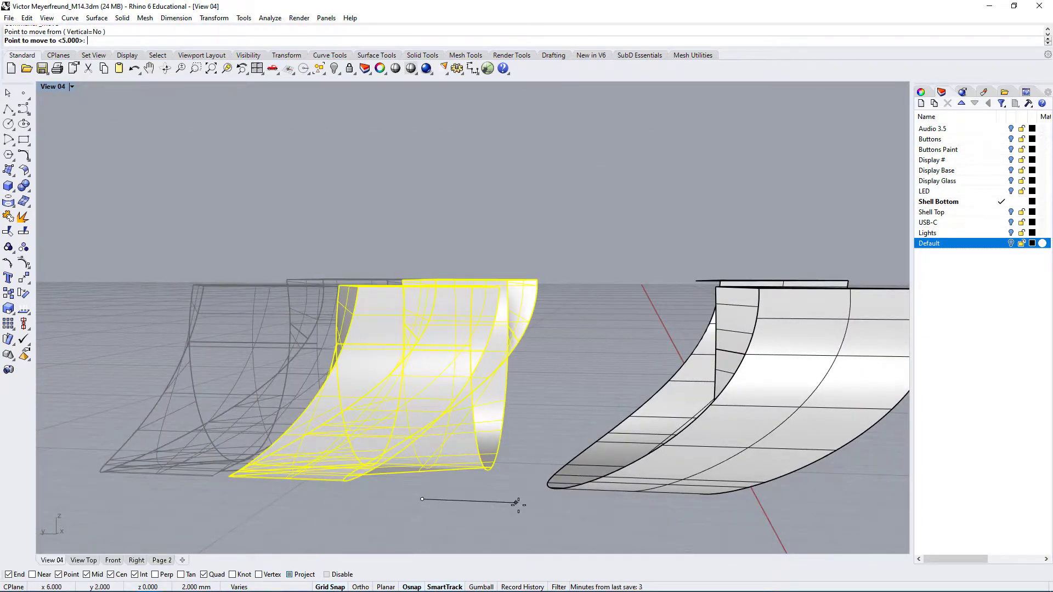
pyautogui.write('5')
pyautogui.press('Return')
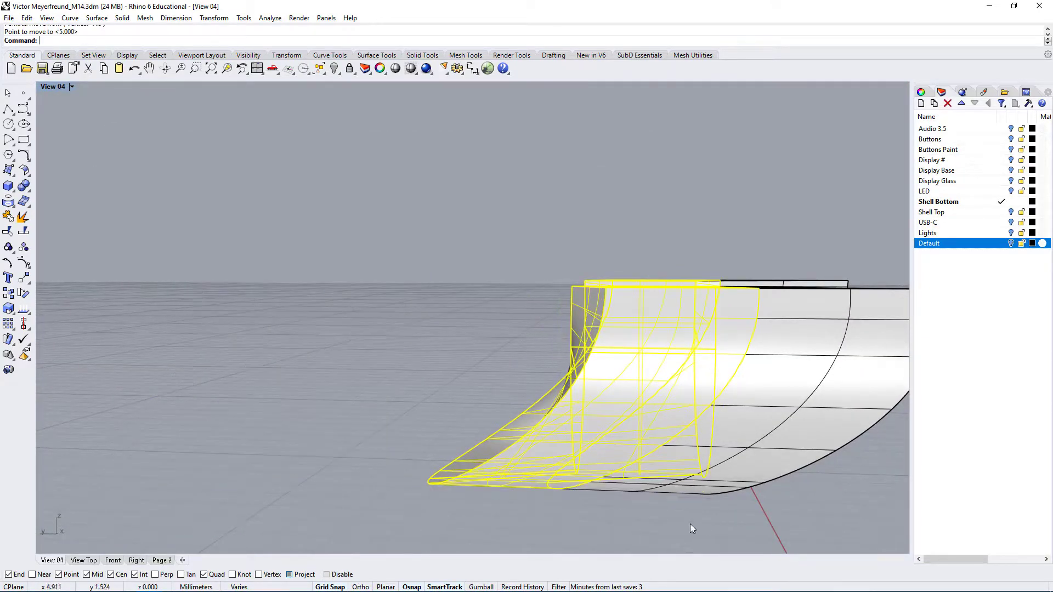
# Join the inner and outer curved polysurfaces into one polysurface
pyautogui.click(538, 507)
pyautogui.moveTo(537, 507); pyautogui.dragTo(888, 245, button='right')
pyautogui.moveTo(737, 324); pyautogui.dragTo(450, 519)
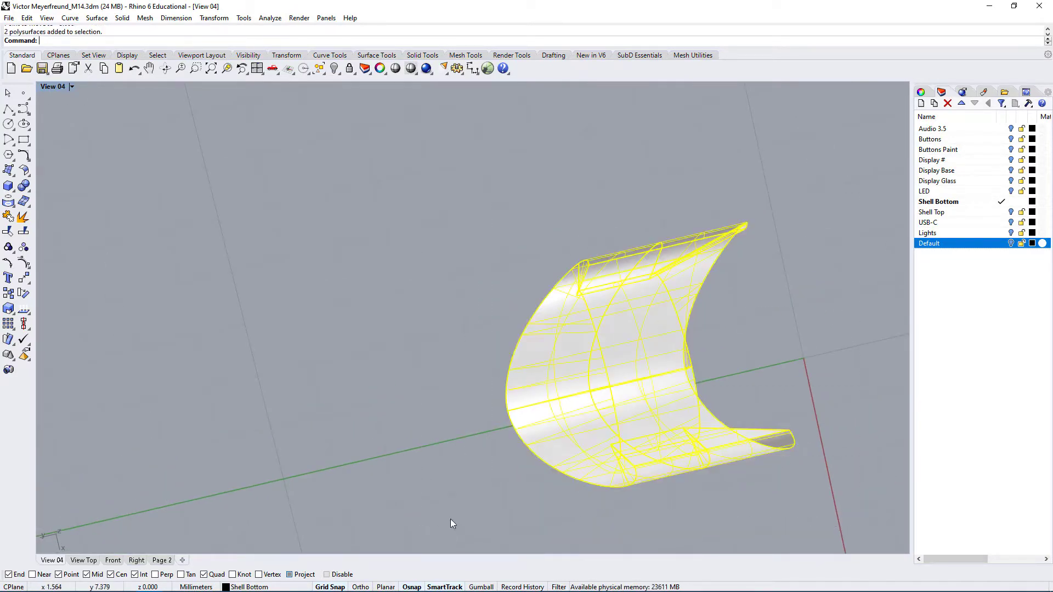
pyautogui.click(8, 217)
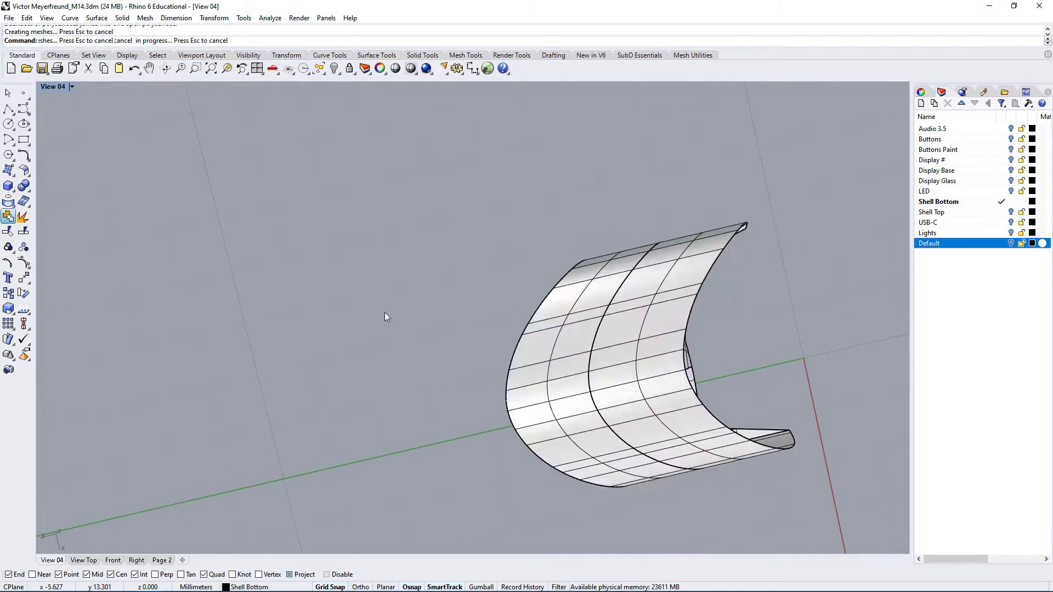
# Check the joined polysurface's object type in its properties and examine its front end for missing faces
pyautogui.click(635, 340)
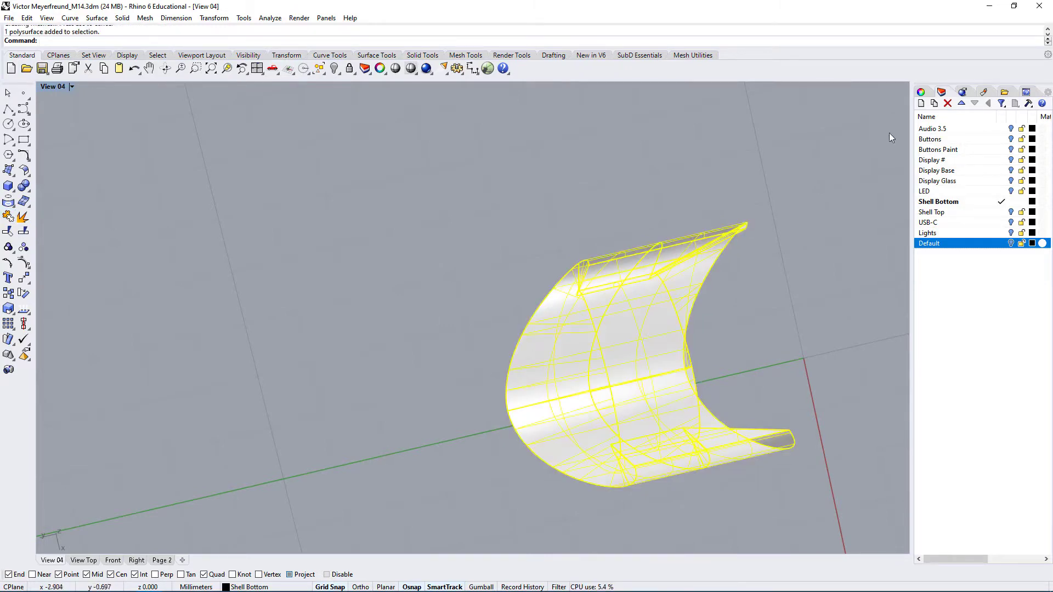
pyautogui.click(923, 90)
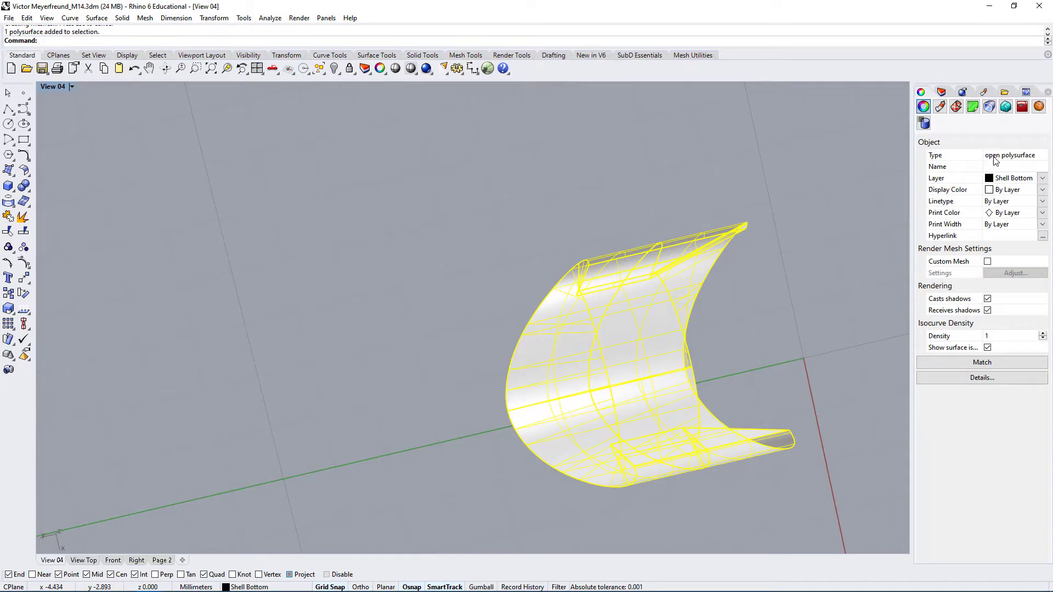
pyautogui.click(788, 356)
pyautogui.moveTo(716, 412); pyautogui.dragTo(568, 461, button='right')
pyautogui.scroll(4, 467, 456)
pyautogui.moveTo(467, 455); pyautogui.dragTo(430, 491, button='right')
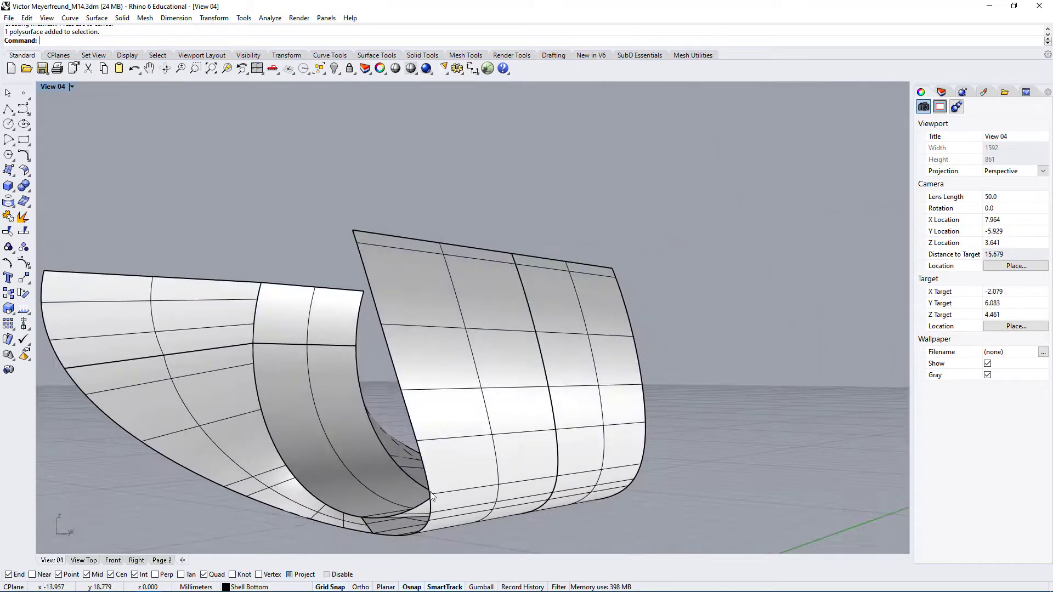
pyautogui.scroll(4, 388, 525)
pyautogui.moveTo(388, 524); pyautogui.dragTo(420, 517, button='right')
pyautogui.scroll(-2, 634, 431)
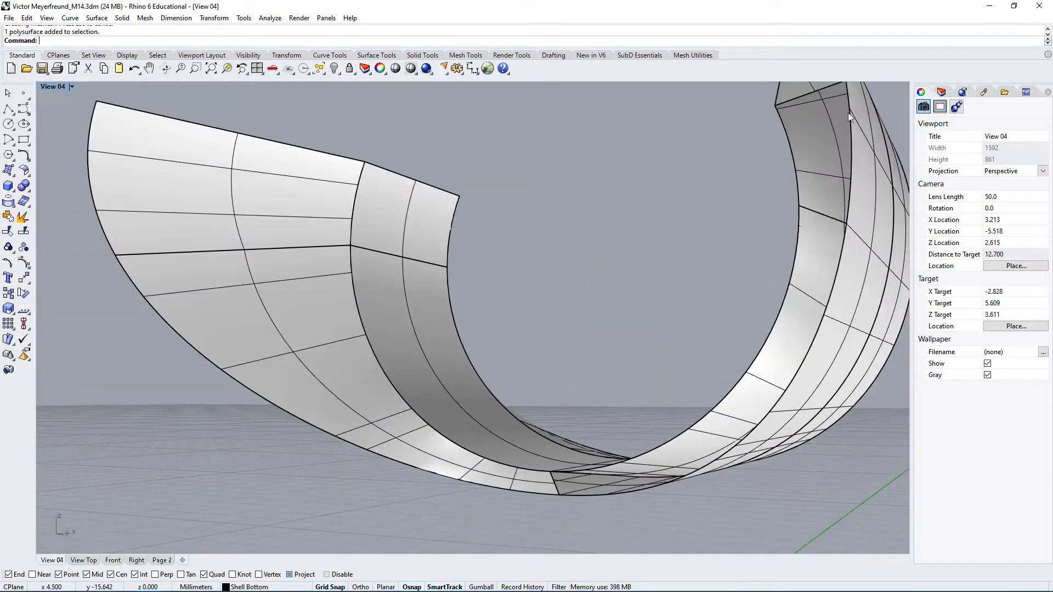
pyautogui.scroll(-3, 689, 291)
pyautogui.moveTo(689, 291); pyautogui.dragTo(683, 351, button='right')
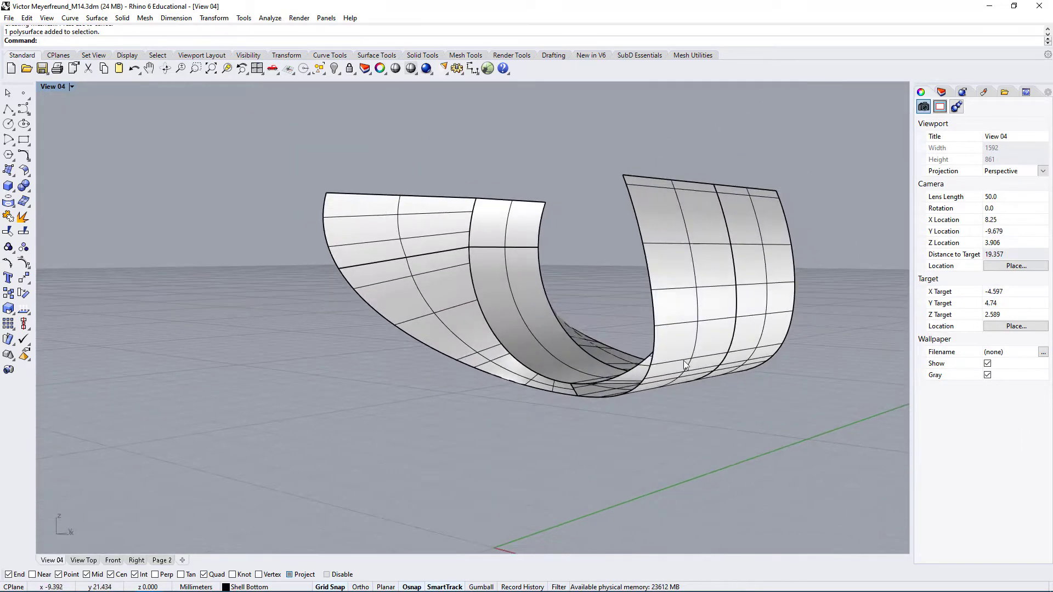
pyautogui.click(683, 353)
pyautogui.moveTo(613, 396); pyautogui.dragTo(623, 417, button='right')
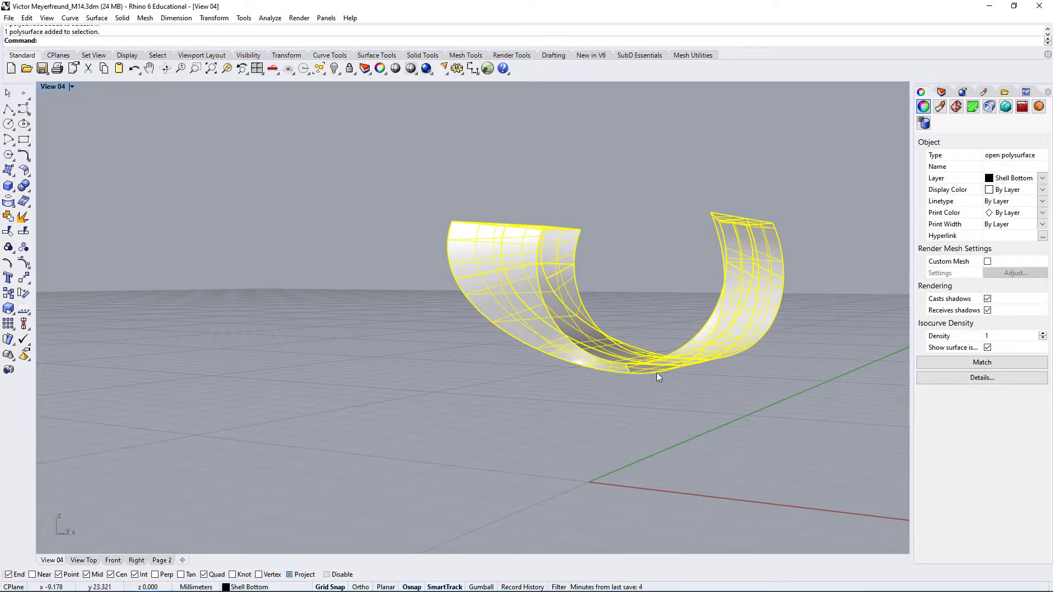
pyautogui.click(563, 431)
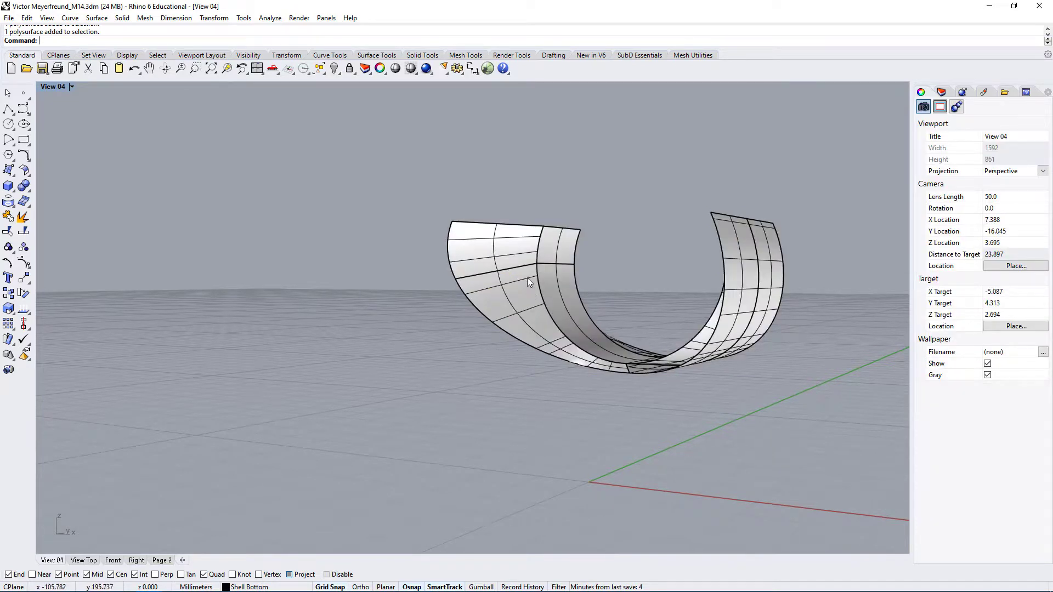
# Copy the joined polysurface to the clipboard and undo back through the last deletion of the end faces
pyautogui.click(496, 254)
pyautogui.hotkey('ctrl', 'c')
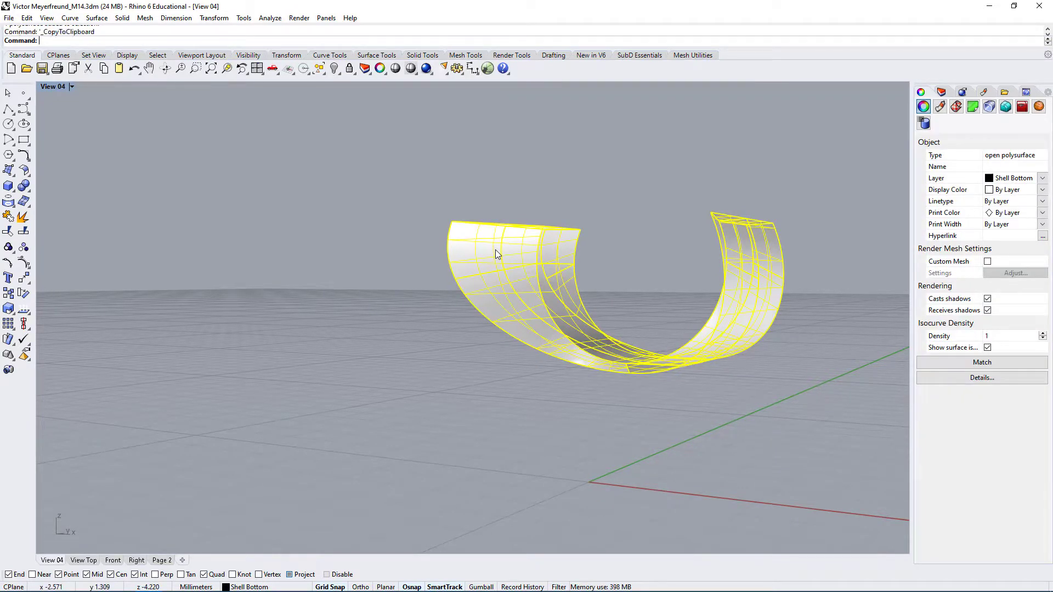
pyautogui.click(453, 397)
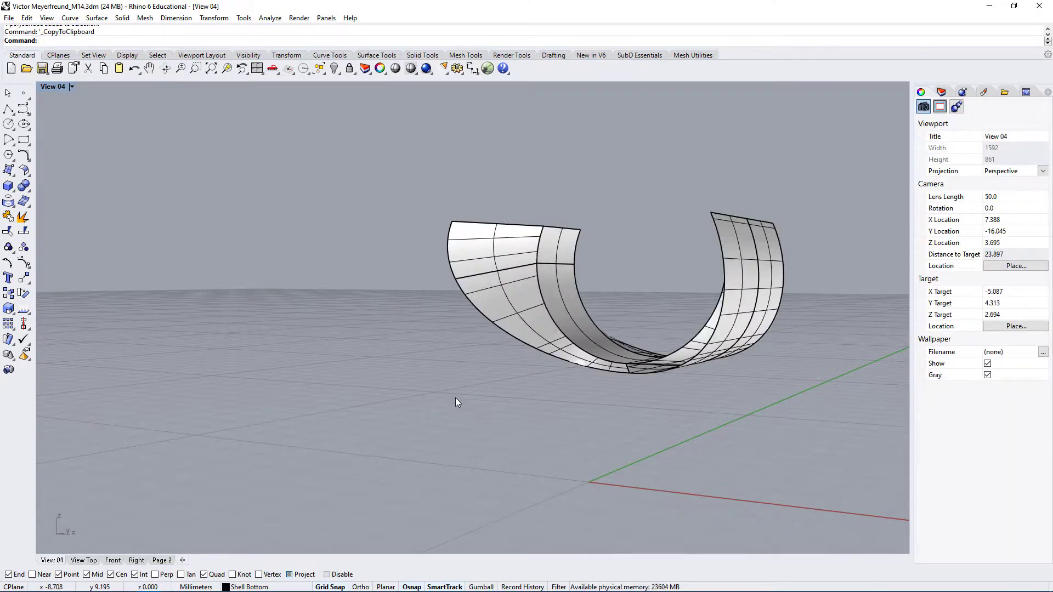
pyautogui.hotkey('ctrl', 'z')
pyautogui.hotkey('ctrl', 'z')
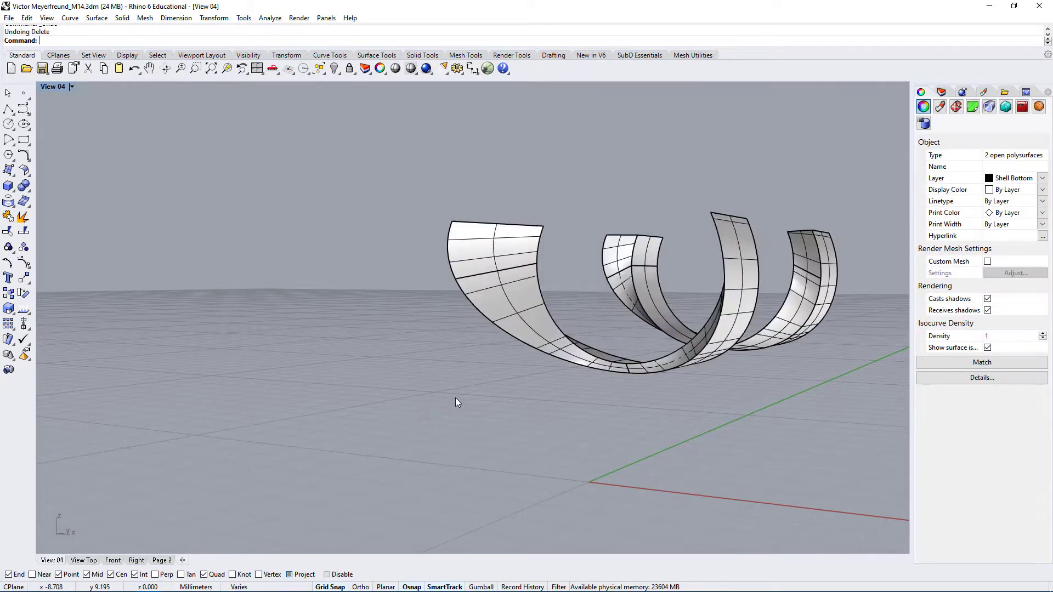
# Paste the copied joined polysurface in place over the restored outer curved solid
pyautogui.moveTo(664, 436); pyautogui.dragTo(765, 364, button='right')
pyautogui.hotkey('ctrl', 'v')
pyautogui.click(597, 367)
# Extract the two curved front faces on one half of the outer curved solid as separate surfaces
pyautogui.moveTo(597, 367); pyautogui.dragTo(717, 280, button='right')
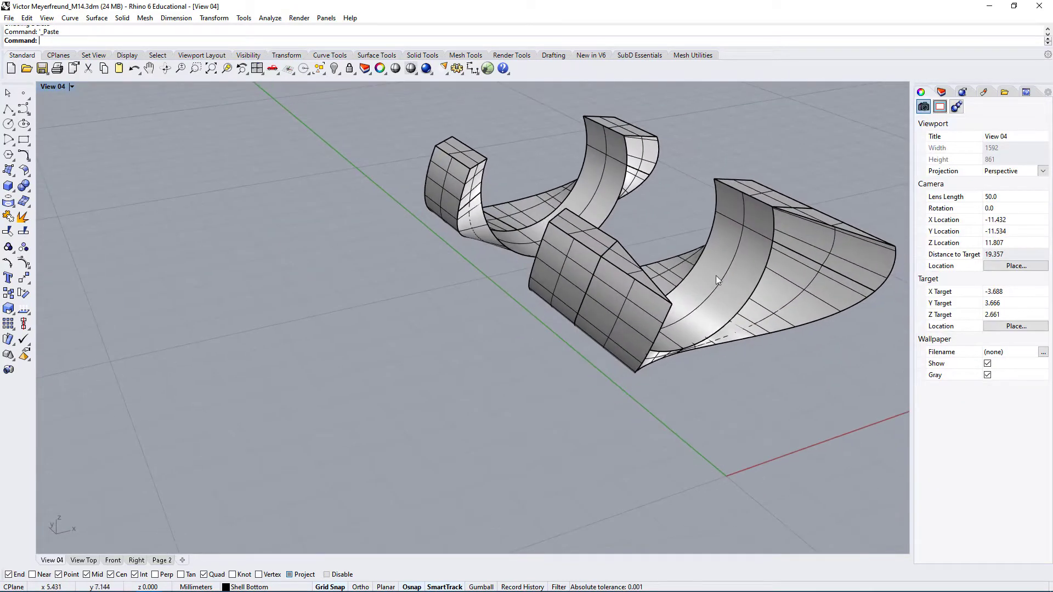
pyautogui.scroll(2, 795, 275)
pyautogui.keyDown('ctrl'); pyautogui.keyDown('shift'); pyautogui.click(807, 283); pyautogui.keyUp('shift'); pyautogui.keyUp('ctrl')
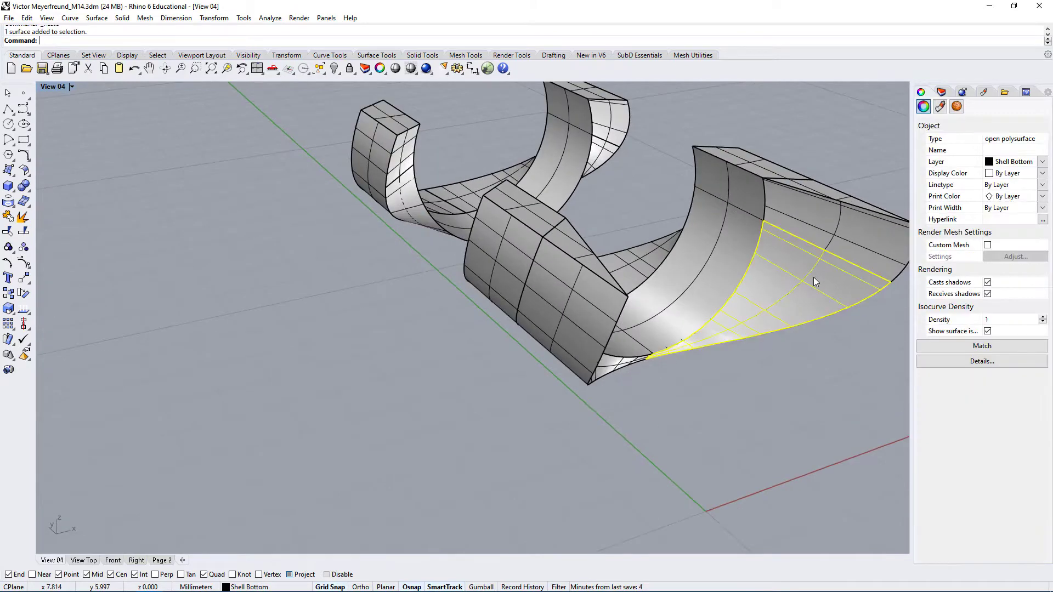
pyautogui.moveTo(814, 278); pyautogui.dragTo(788, 245, button='right')
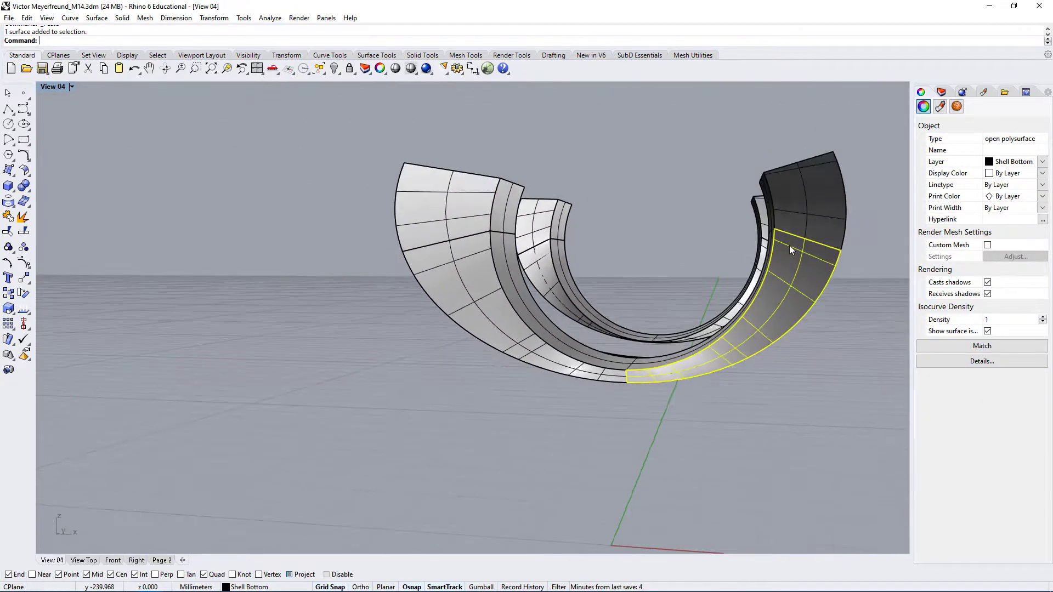
pyautogui.keyDown('ctrl'); pyautogui.keyDown('shift'); pyautogui.click(815, 202); pyautogui.keyUp('shift'); pyautogui.keyUp('ctrl')
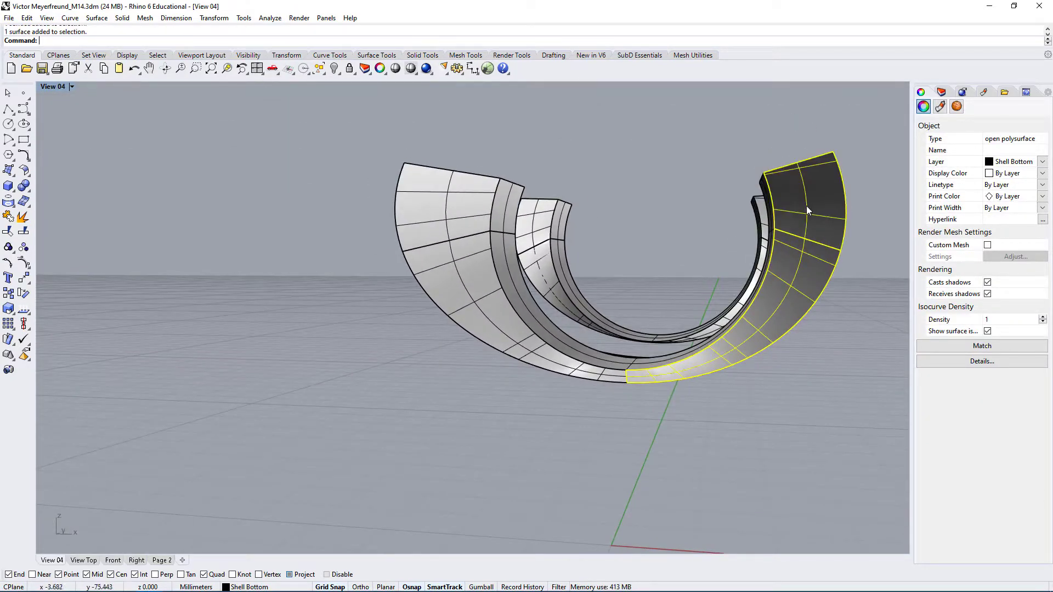
pyautogui.rightClick(22, 218)
pyautogui.moveTo(496, 346); pyautogui.dragTo(454, 328, button='right')
pyautogui.press('Escape')
# Delete the pasted joined polysurface and undo that deletion
pyautogui.click(667, 302)
pyautogui.press('Delete')
pyautogui.scroll(-5, 499, 333)
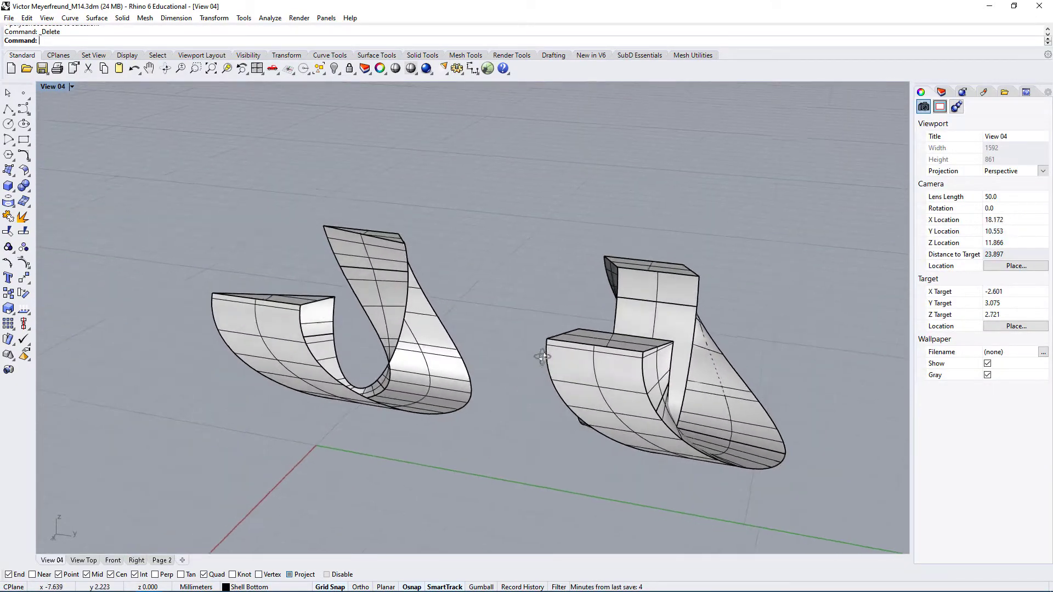
pyautogui.hotkey('ctrl', 'z')
# Delete the original outer open polysurface that overlaps the pasted one, keeping the two extracted front faces
pyautogui.click(422, 214)
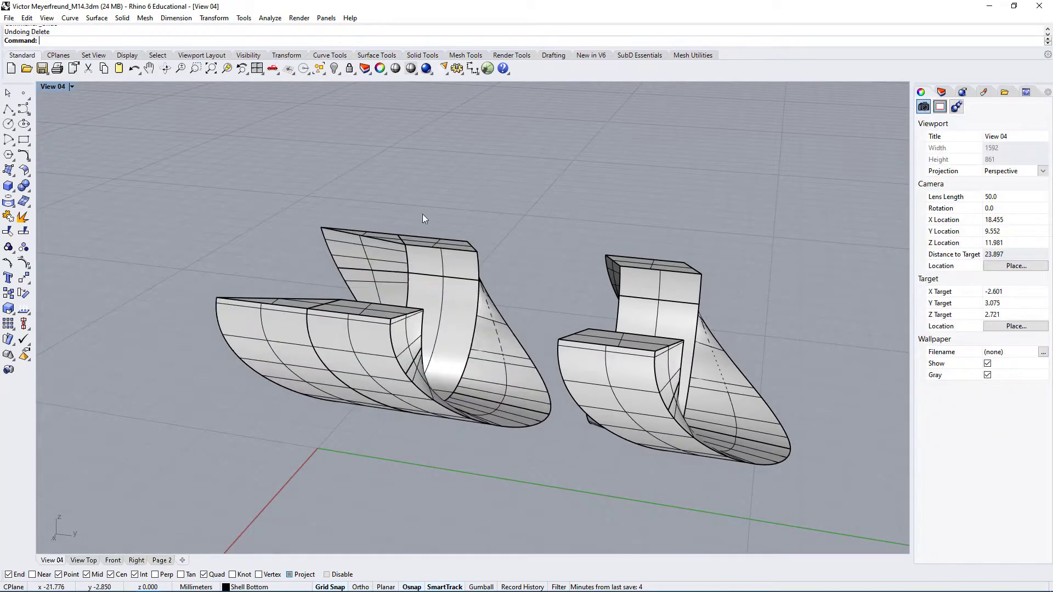
pyautogui.click(409, 256)
pyautogui.click(430, 284)
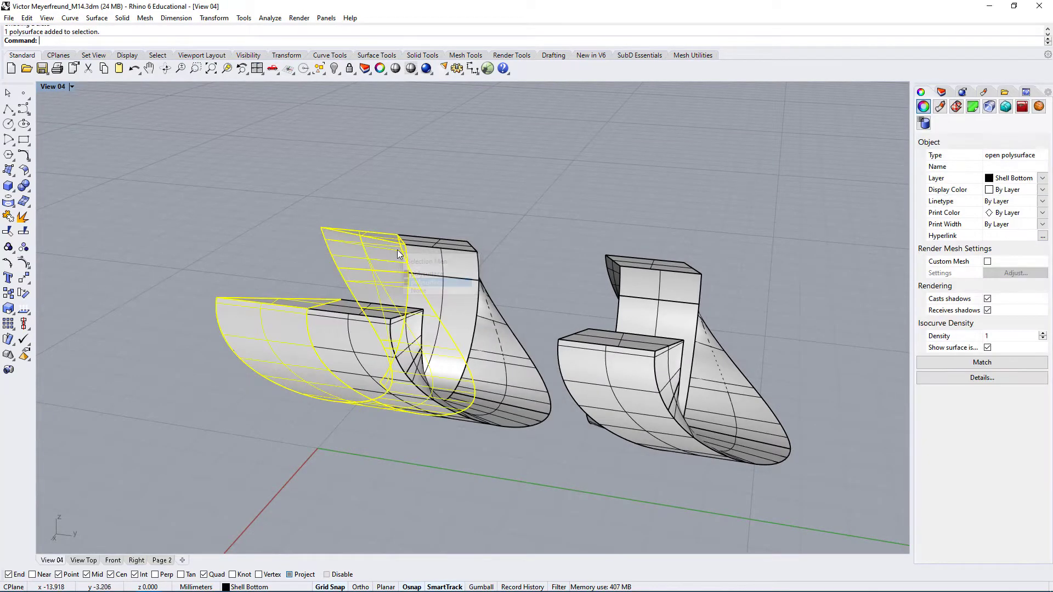
pyautogui.moveTo(431, 284); pyautogui.dragTo(649, 256, button='right')
pyautogui.press('Delete')
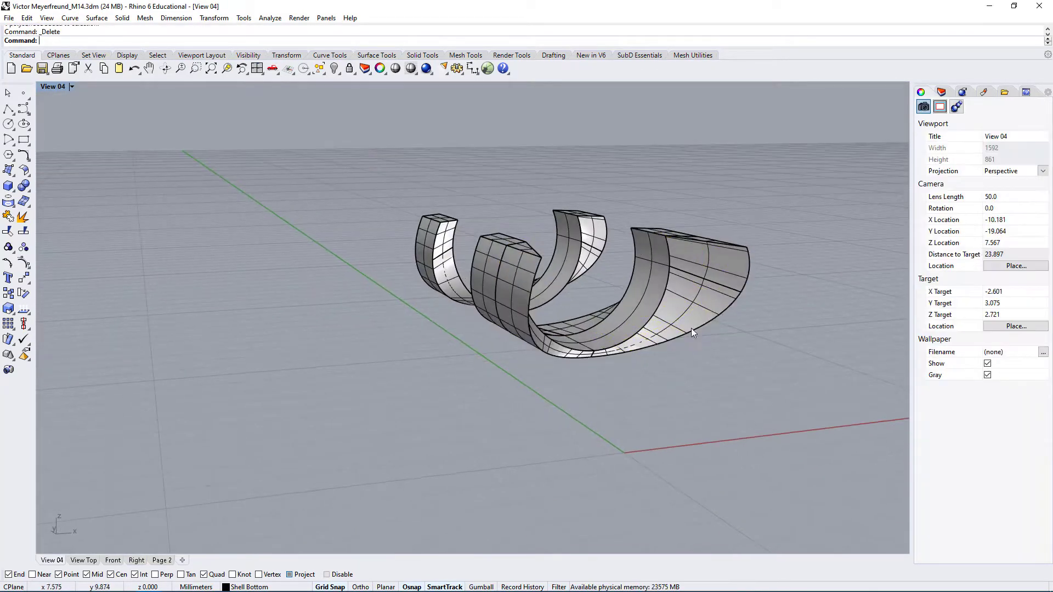
# Check the extracted front faces and delete the separate inner curved solid that stands apart from the joined polysurface
pyautogui.scroll(3, 692, 324)
pyautogui.click(701, 288)
pyautogui.click(706, 238)
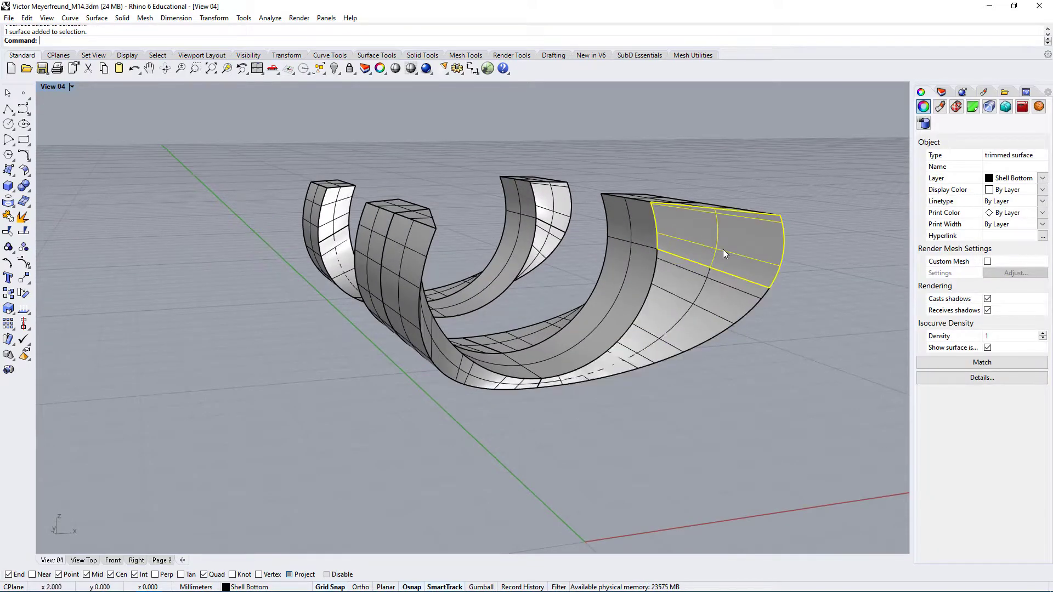
pyautogui.click(673, 318)
pyautogui.moveTo(673, 318); pyautogui.dragTo(610, 286, button='right')
pyautogui.click(566, 216)
pyautogui.press('Delete')
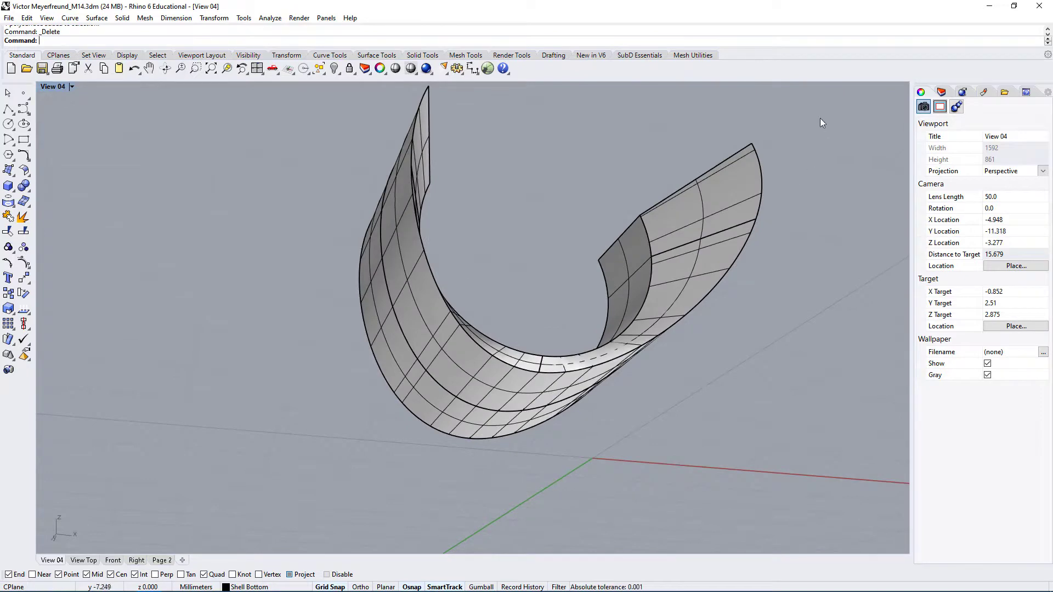
# Join the two extracted front faces with the pasted polysurface and check the resulting object type
pyautogui.moveTo(491, 442); pyautogui.dragTo(444, 455)
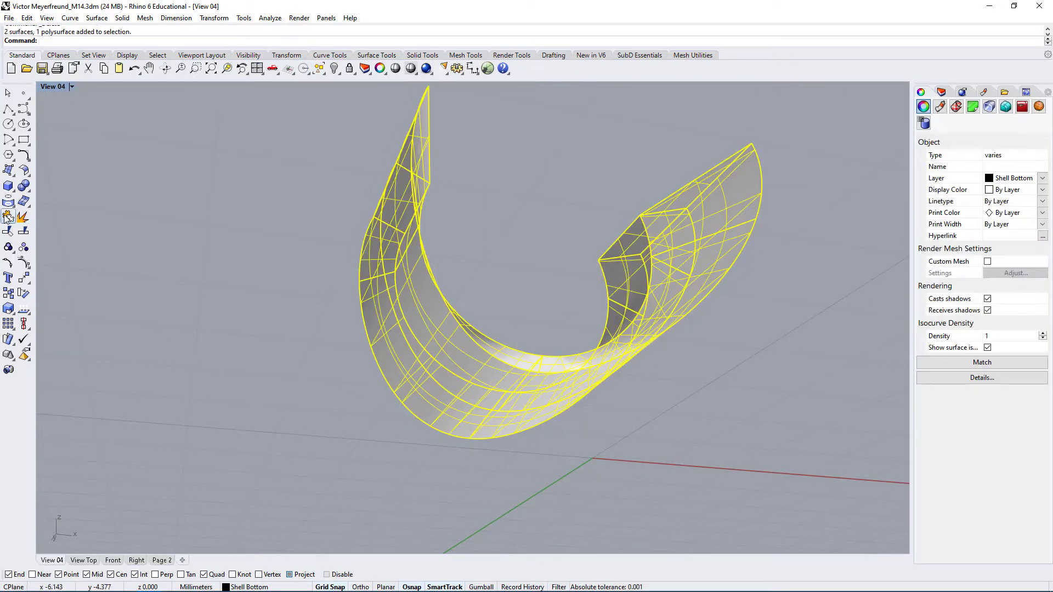
pyautogui.click(218, 382)
pyautogui.click(577, 384)
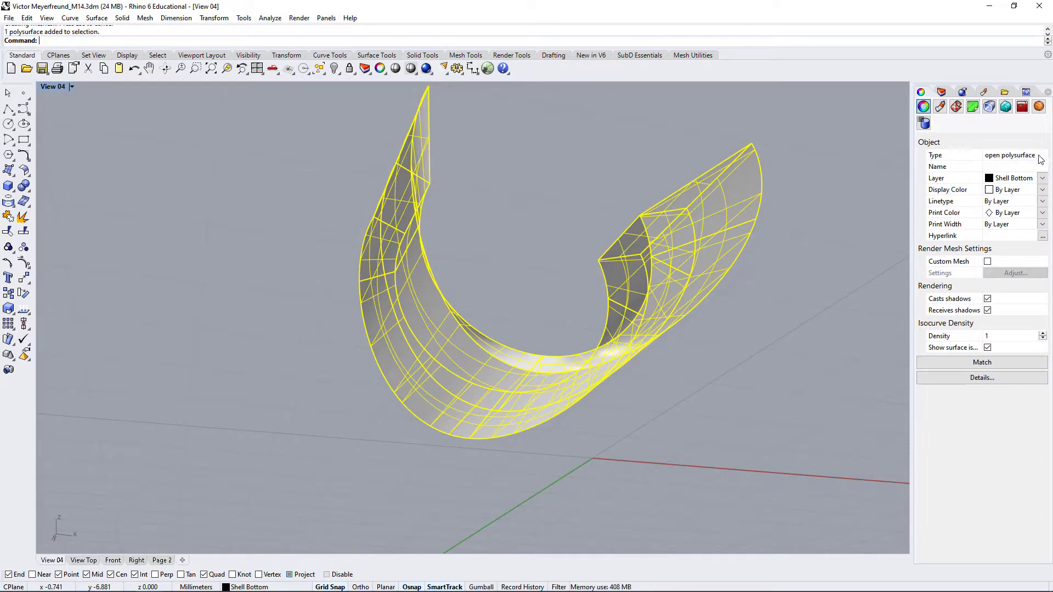
pyautogui.click(765, 360)
# Show the naked edges of the joined polysurface with Edge Analysis and examine where they run along its front faces
pyautogui.moveTo(766, 361); pyautogui.dragTo(484, 485, button='right')
pyautogui.click(527, 400)
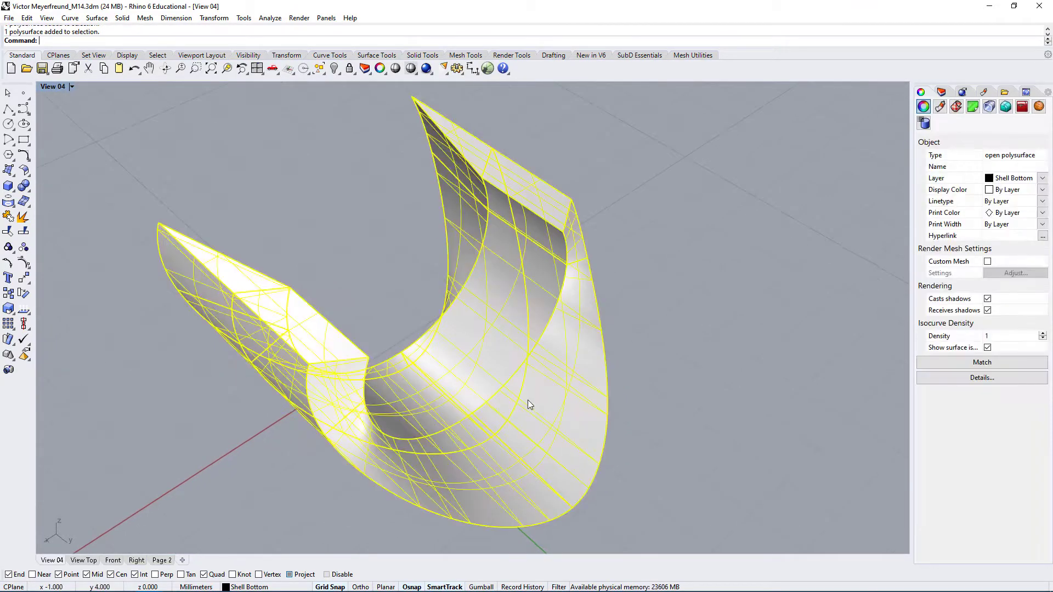
pyautogui.click(268, 18)
pyautogui.moveTo(303, 166)
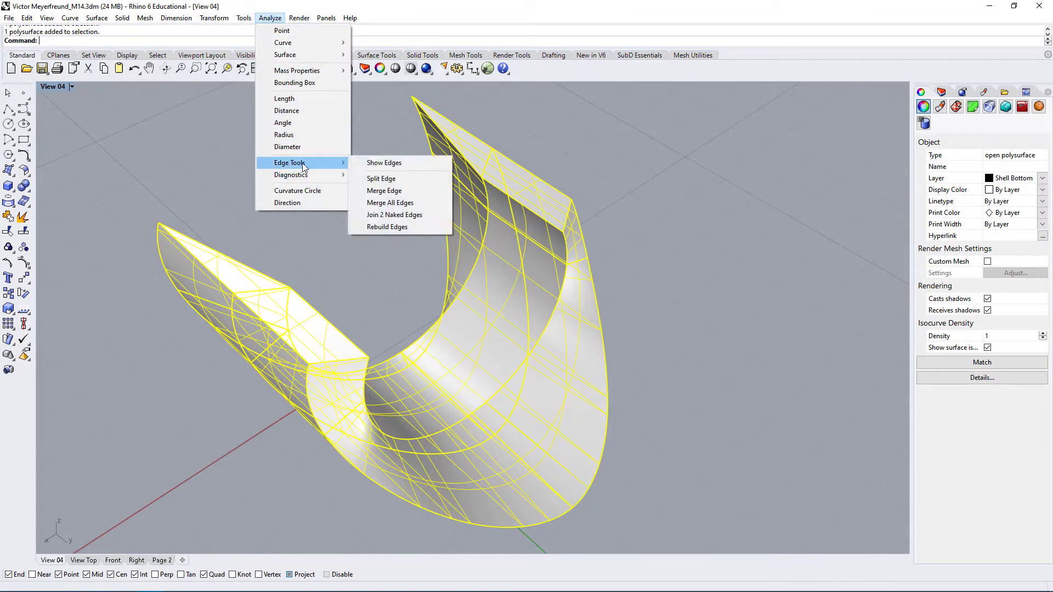
pyautogui.click(400, 163)
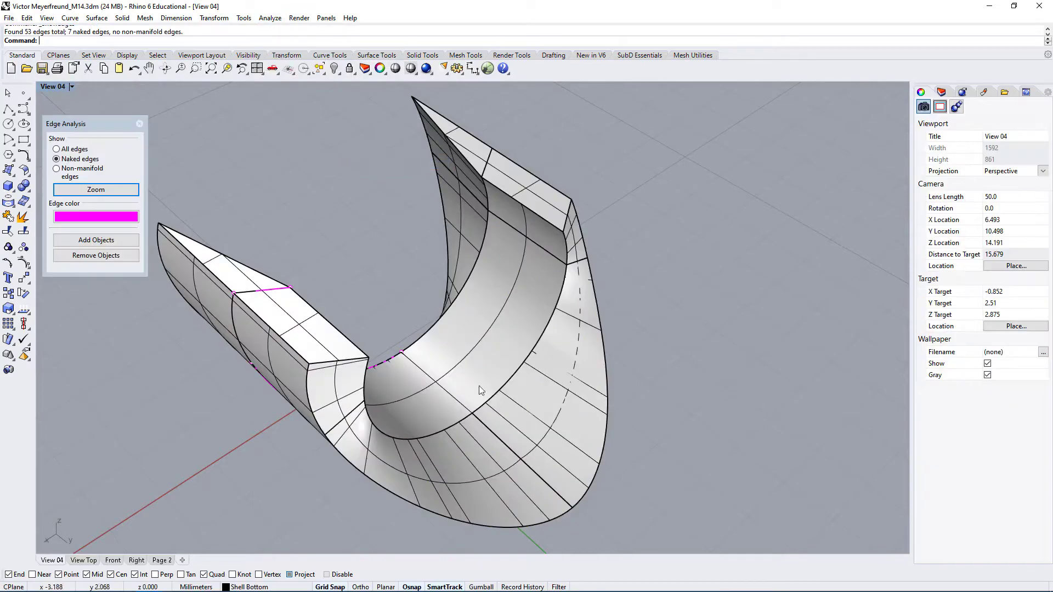
pyautogui.moveTo(357, 417); pyautogui.dragTo(631, 298, button='right')
pyautogui.scroll(6, 636, 280)
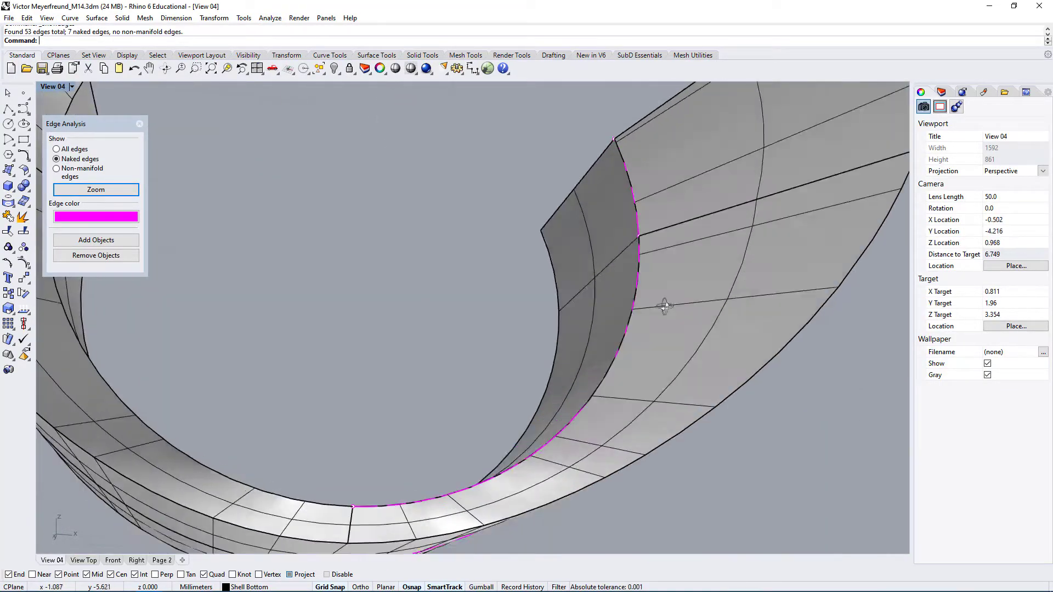
# Pick the naked edge segments along the cutout's inner front border and inspect them up close for gaps
pyautogui.click(640, 265)
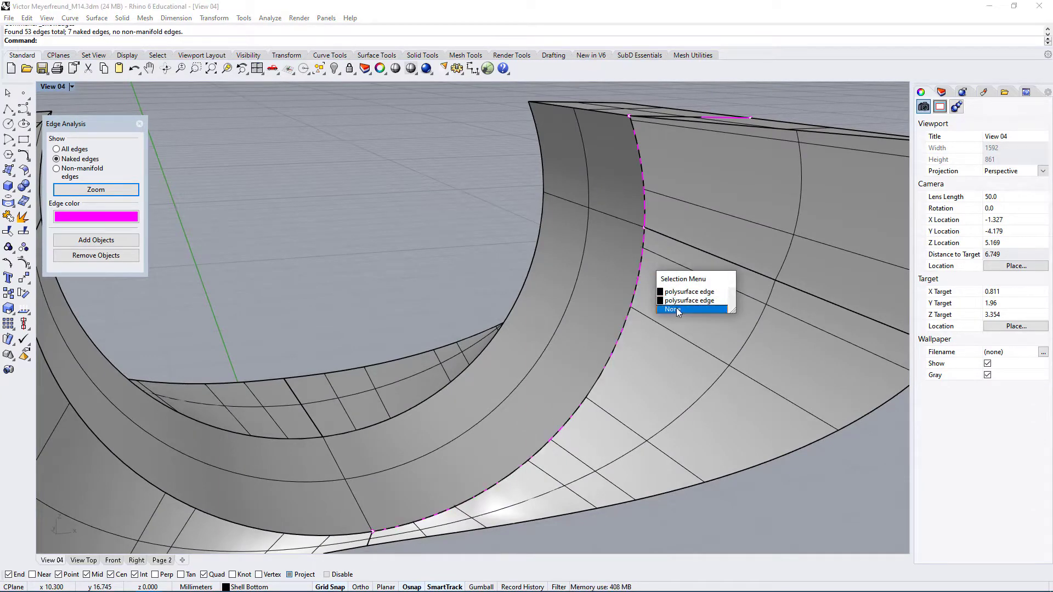
pyautogui.click(678, 299)
pyautogui.scroll(8, 647, 227)
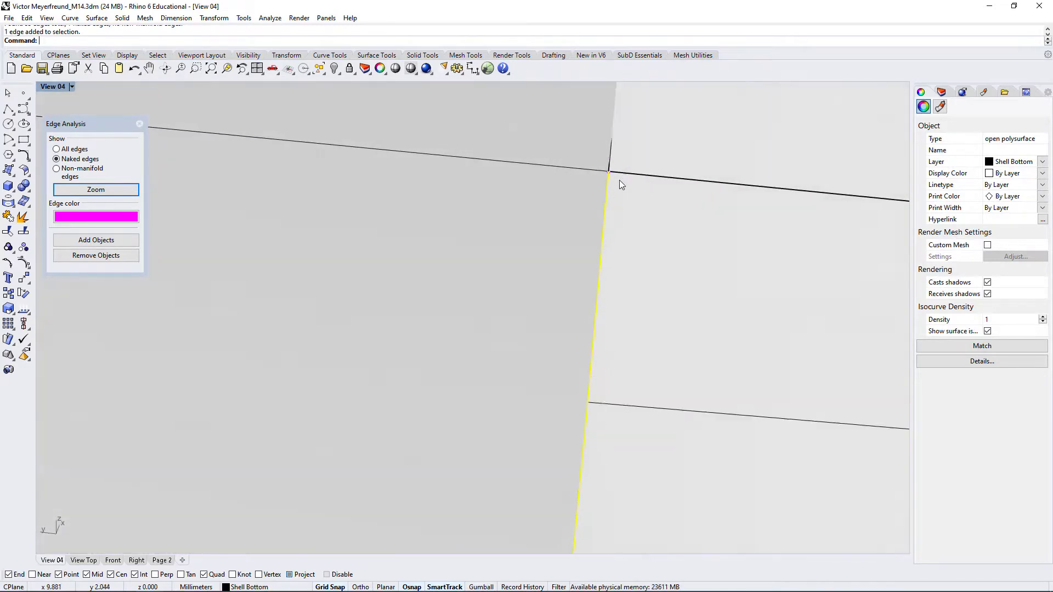
pyautogui.moveTo(619, 180)
pyautogui.mouseDown(button='right')
pyautogui.moveTo(630, 198)
pyautogui.moveTo(545, 188)
pyautogui.moveTo(531, 225)
pyautogui.mouseUp(button='right')
pyautogui.scroll(-5, 531, 225)
pyautogui.scroll(-3, 482, 222)
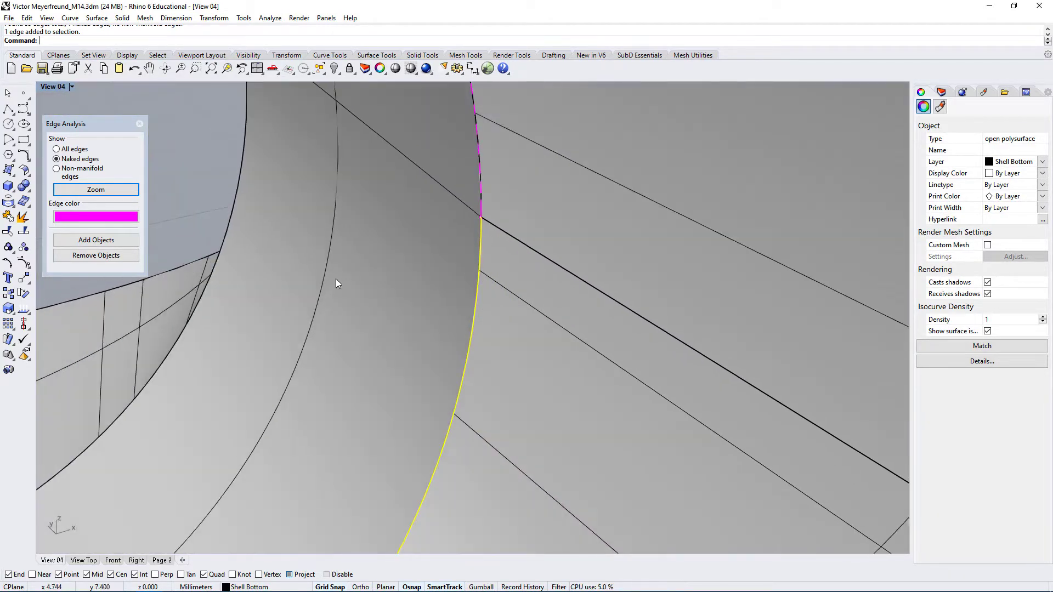
pyautogui.click(199, 123)
pyautogui.click(479, 141)
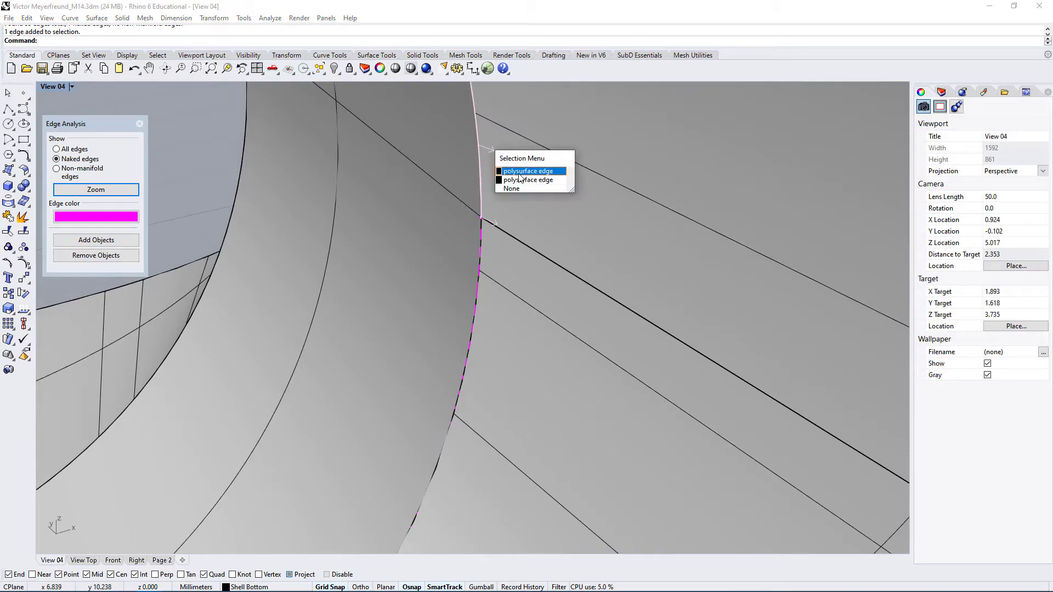
pyautogui.click(522, 175)
# Examine the naked edge on the polysurface's underside and check the extents of the two outer faces beside it
pyautogui.moveTo(524, 285); pyautogui.dragTo(538, 260, button='right')
pyautogui.click(654, 410)
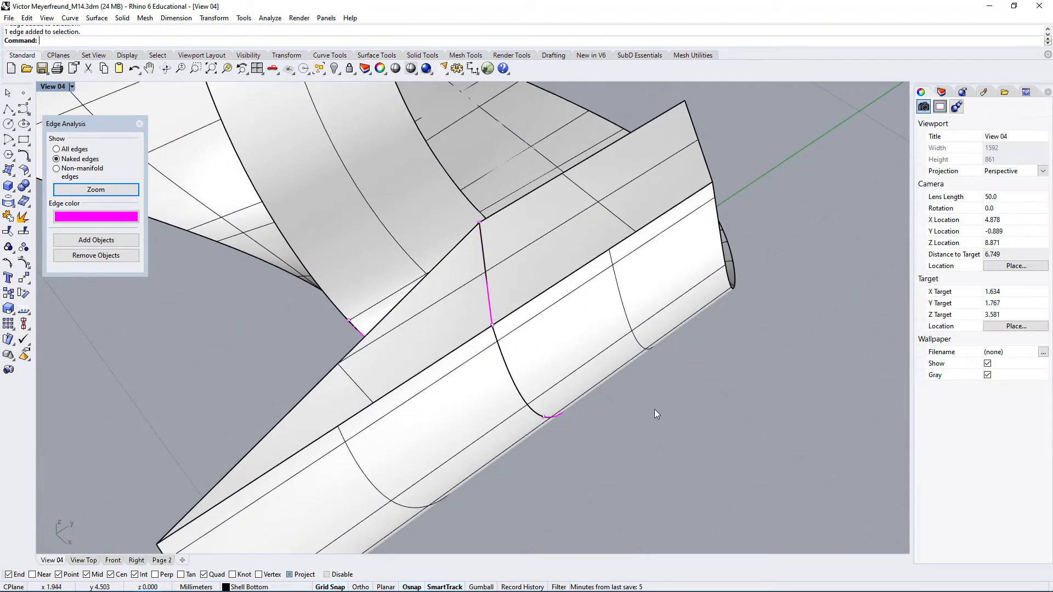
pyautogui.moveTo(435, 378); pyautogui.dragTo(569, 221, button='right')
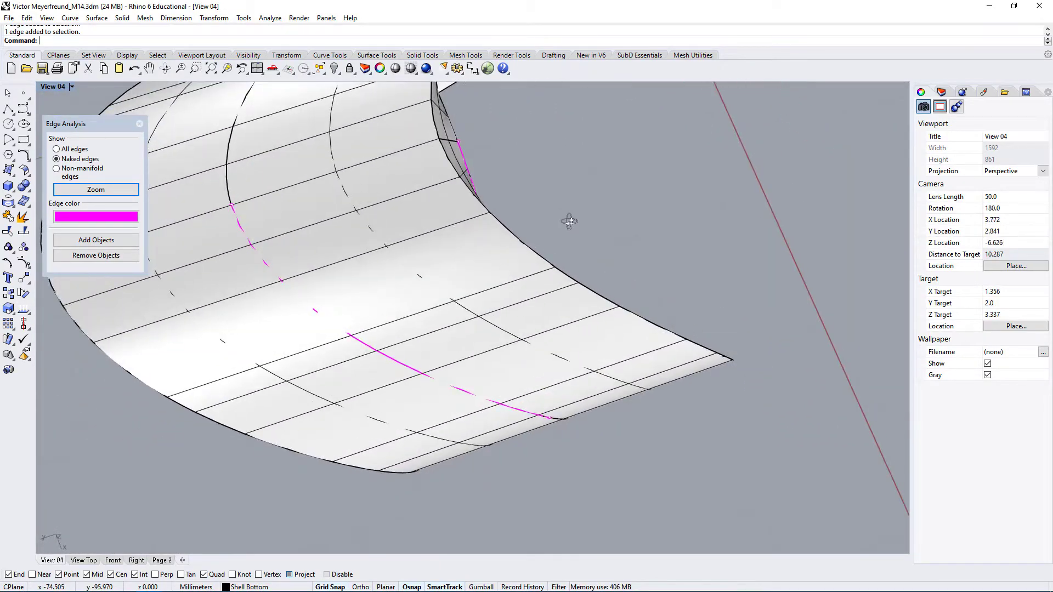
pyautogui.click(440, 258)
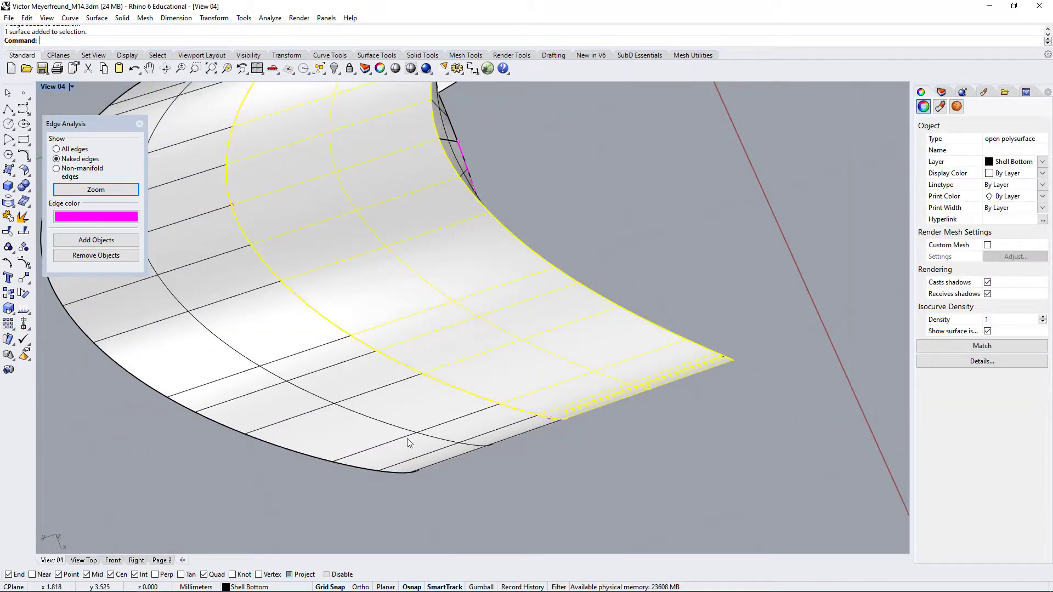
pyautogui.press('Escape')
pyautogui.click(263, 333)
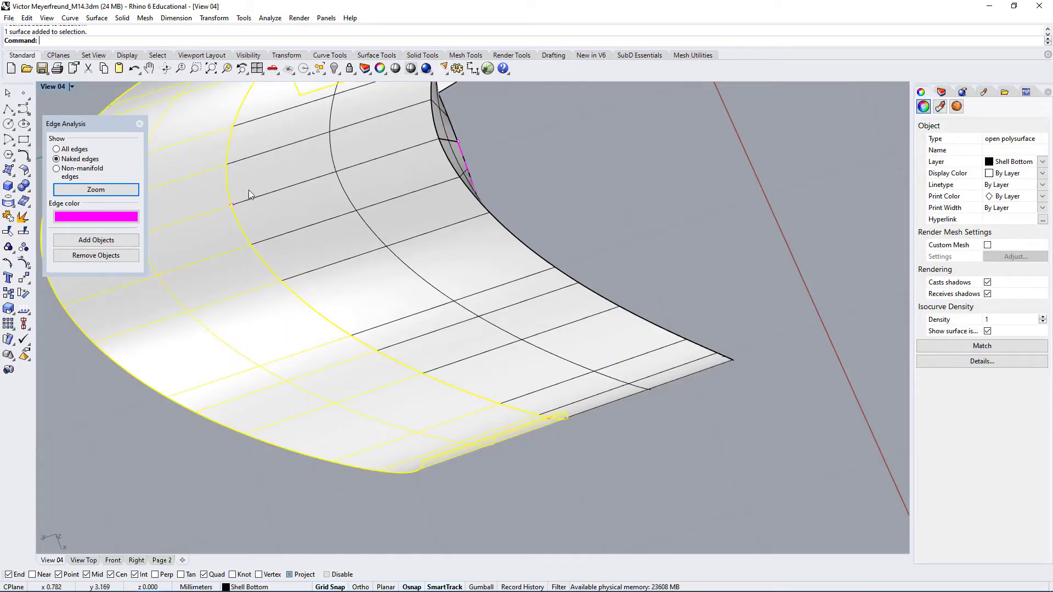
# Delete individual faces from the middle of the joined polysurface, keeping the outer band on the other side of the naked edge
pyautogui.moveTo(439, 296); pyautogui.dragTo(443, 320, button='right')
pyautogui.click(445, 420)
pyautogui.moveTo(445, 420); pyautogui.dragTo(455, 391, button='right')
pyautogui.moveTo(535, 470); pyautogui.dragTo(509, 380, button='right')
pyautogui.click(508, 363)
pyautogui.press('Delete')
pyautogui.click(466, 350)
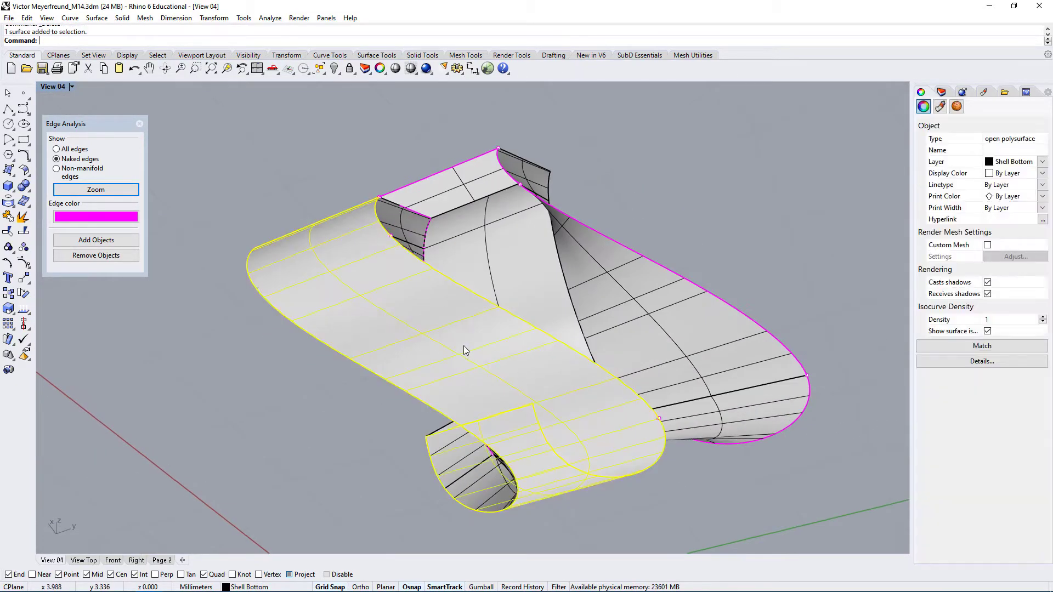
pyautogui.moveTo(466, 350); pyautogui.dragTo(395, 210, button='right')
pyautogui.press('Escape')
pyautogui.click(417, 331)
pyautogui.press('Delete')
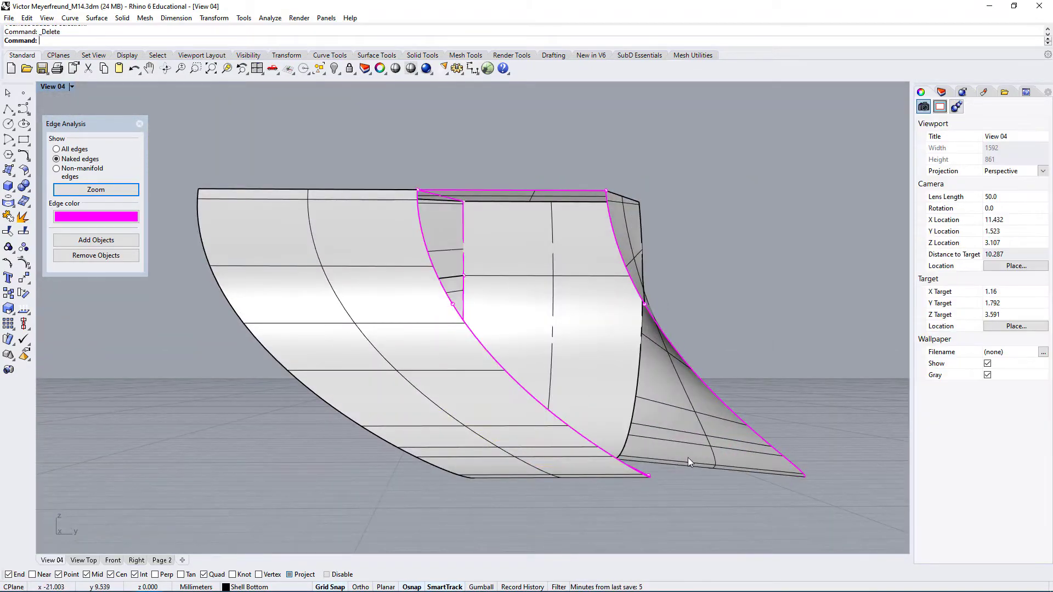
# Explode the open polysurface and join all of its surfaces again
pyautogui.moveTo(687, 458); pyautogui.dragTo(526, 509, button='right')
pyautogui.click(544, 437)
pyautogui.click(526, 509)
pyautogui.scroll(2, 560, 394)
pyautogui.moveTo(560, 394); pyautogui.dragTo(534, 371, button='right')
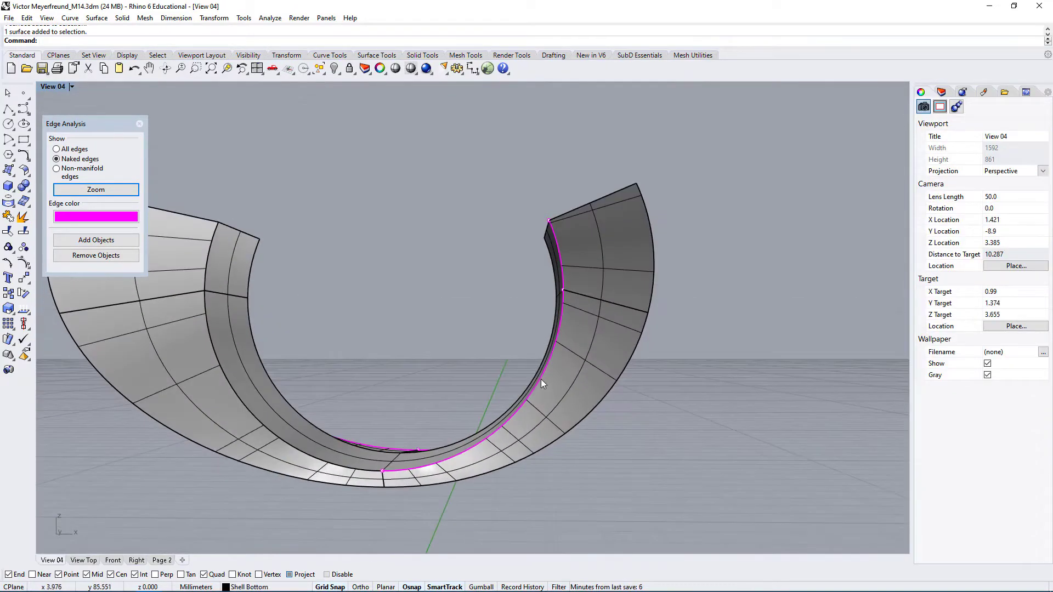
pyautogui.click(541, 379)
pyautogui.click(603, 425)
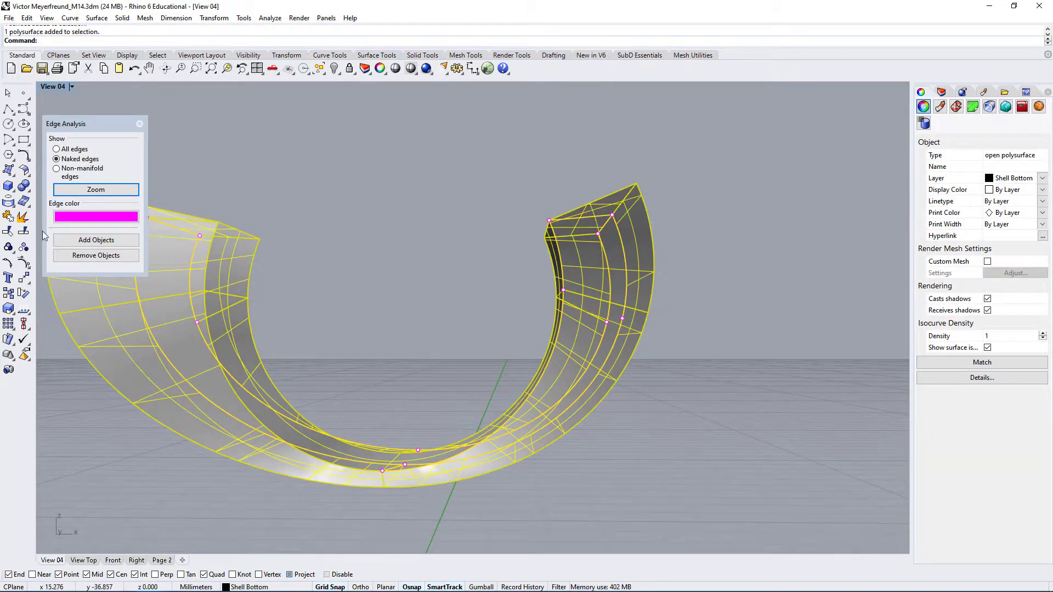
pyautogui.click(22, 216)
pyautogui.scroll(-3, 428, 320)
pyautogui.click(676, 197)
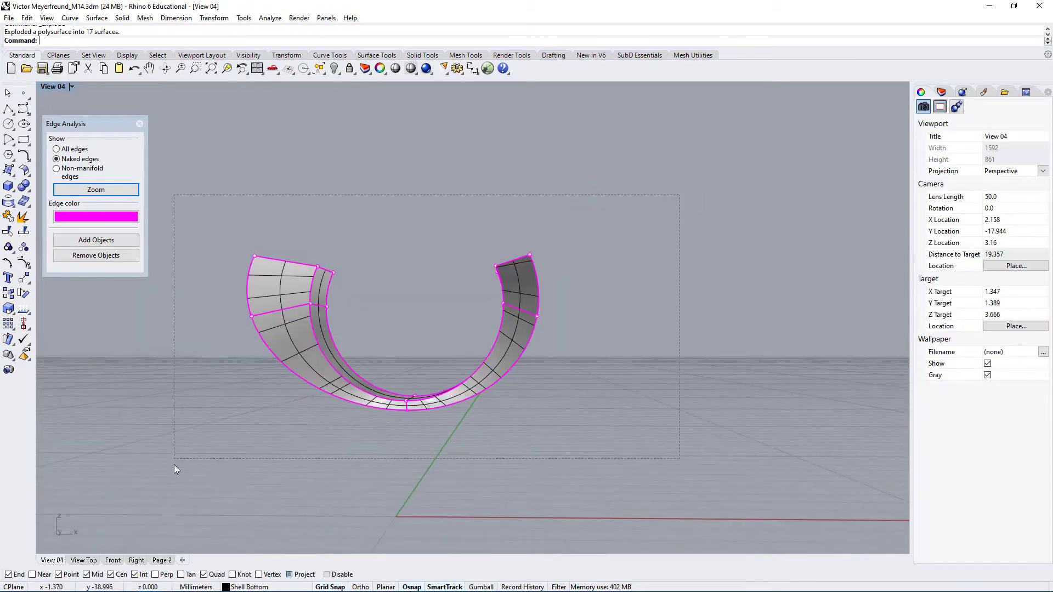
pyautogui.moveTo(174, 466); pyautogui.dragTo(174, 464)
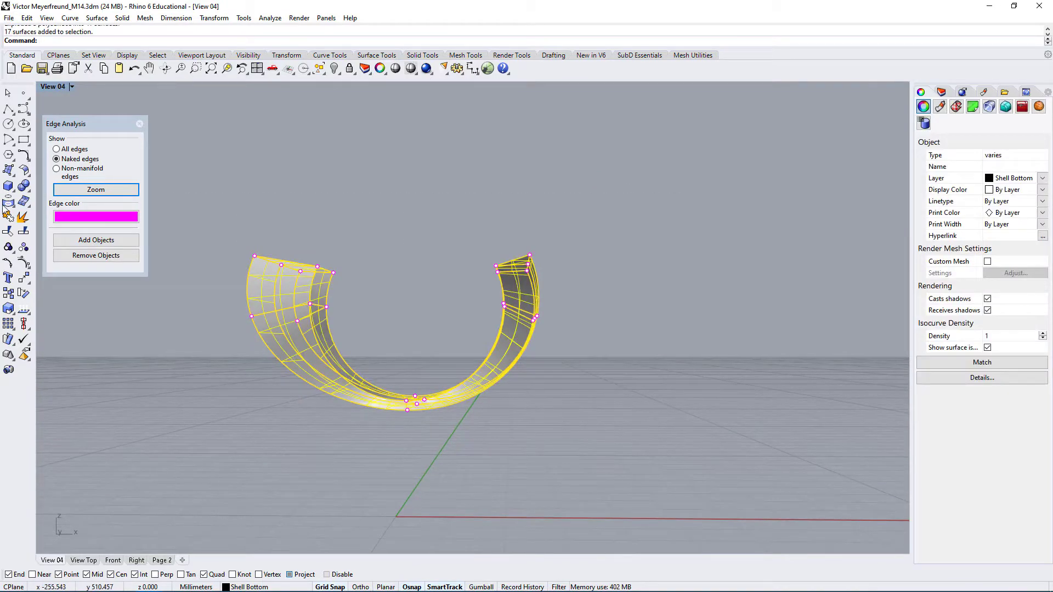
pyautogui.click(623, 464)
# Examine the edges at the lowest point of the cutout and follow the stray naked edge there up close
pyautogui.scroll(3, 364, 375)
pyautogui.moveTo(364, 374); pyautogui.dragTo(421, 411, button='right')
pyautogui.moveTo(340, 415); pyautogui.dragTo(395, 433, button='right')
pyautogui.scroll(10, 476, 348)
pyautogui.scroll(5, 307, 517)
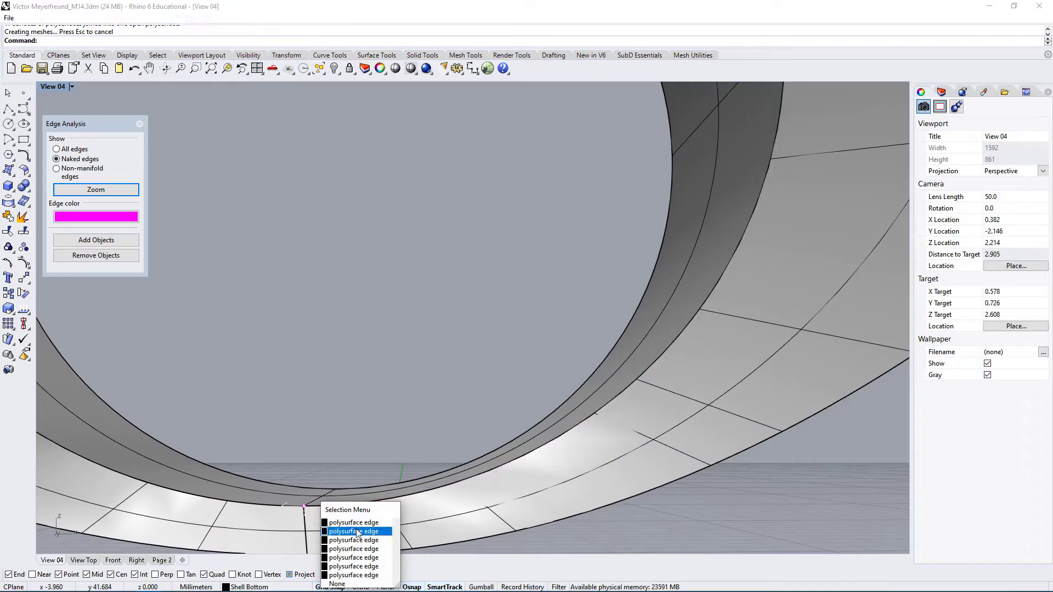
pyautogui.click(357, 532)
pyautogui.moveTo(323, 463); pyautogui.dragTo(745, 469, button='right')
pyautogui.click(745, 469)
pyautogui.scroll(7, 558, 377)
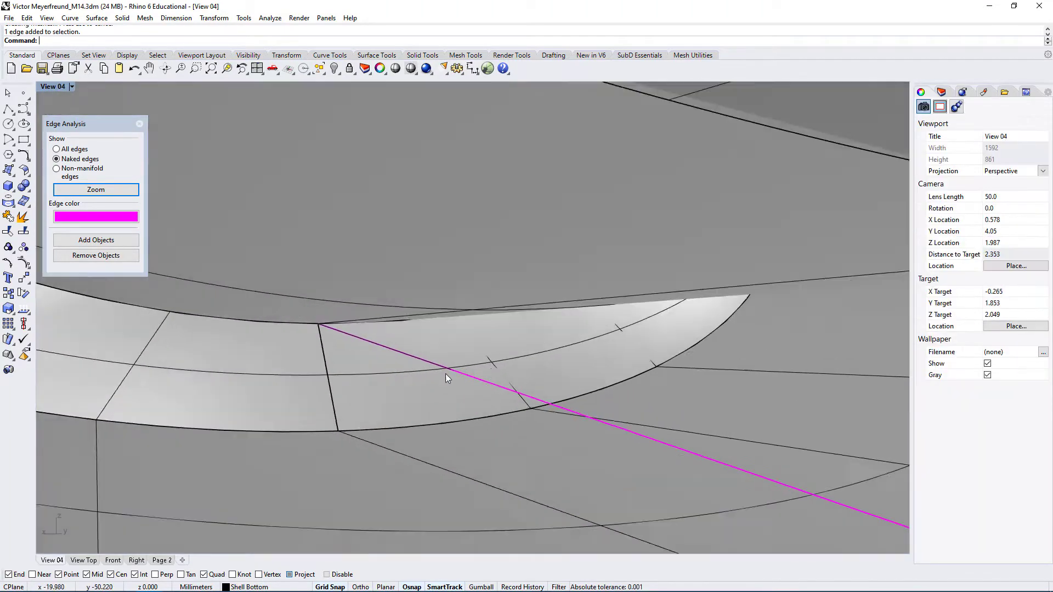
pyautogui.scroll(5, 445, 373)
pyautogui.moveTo(444, 366); pyautogui.dragTo(390, 387, button='right')
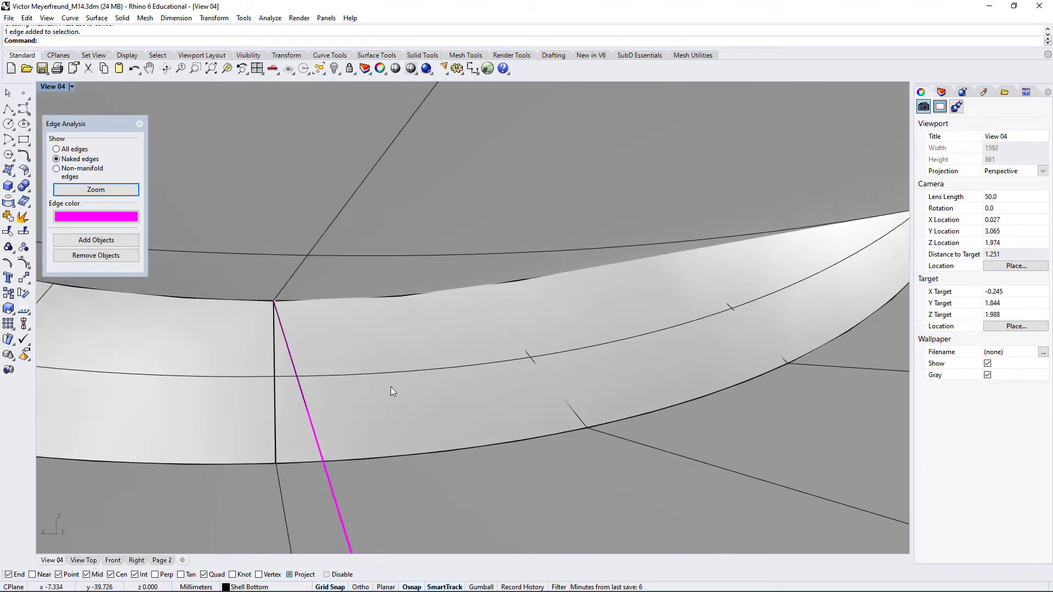
pyautogui.moveTo(283, 347); pyautogui.dragTo(289, 371, button='right')
pyautogui.scroll(4, 311, 382)
# Explode the polysurface again and delete the thin sliver surface at the lowest point of the cutout
pyautogui.click(289, 375)
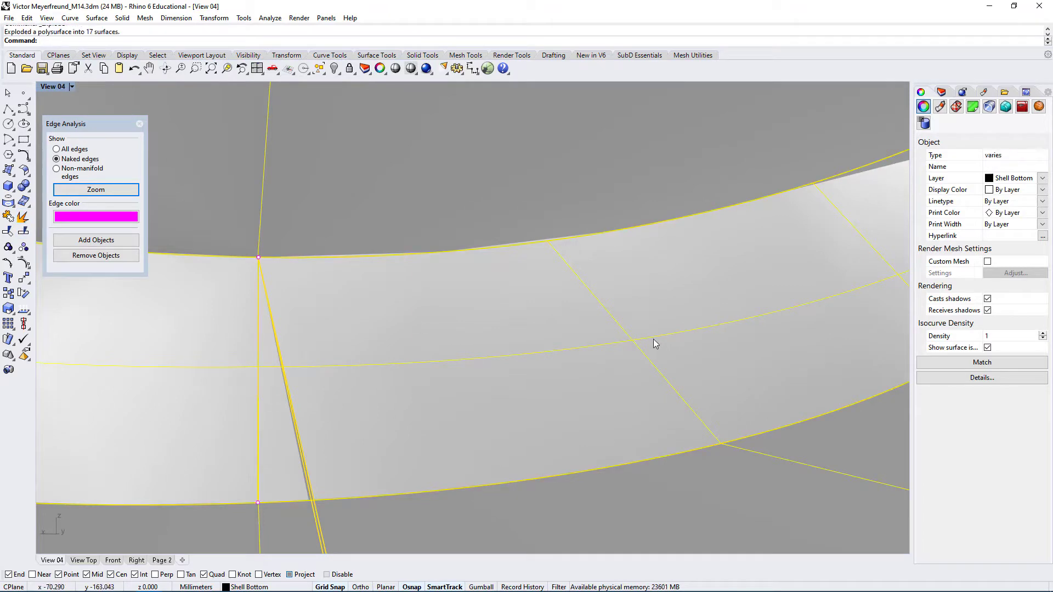
pyautogui.click(298, 447)
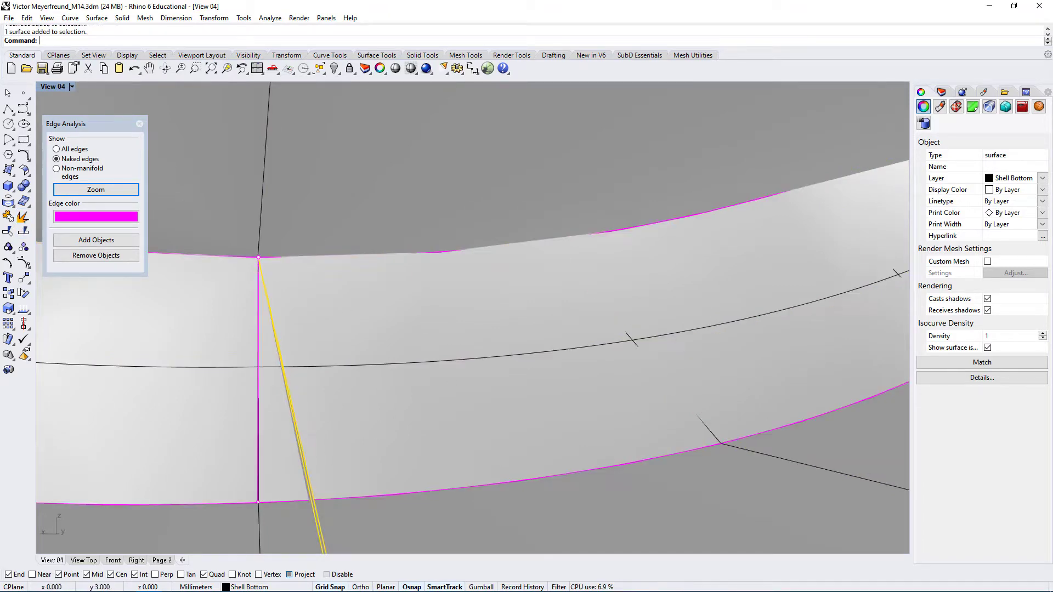
pyautogui.press('Delete')
# Select all the remaining surfaces and join them
pyautogui.scroll(-20, 282, 238)
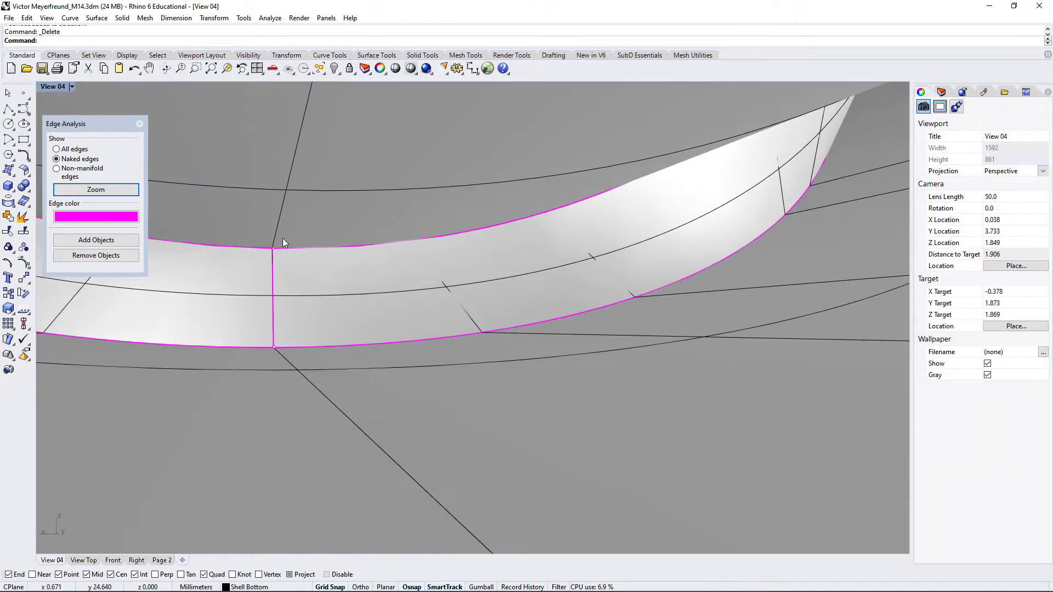
pyautogui.moveTo(352, 298); pyautogui.dragTo(416, 346, button='right')
pyautogui.scroll(-10, 514, 277)
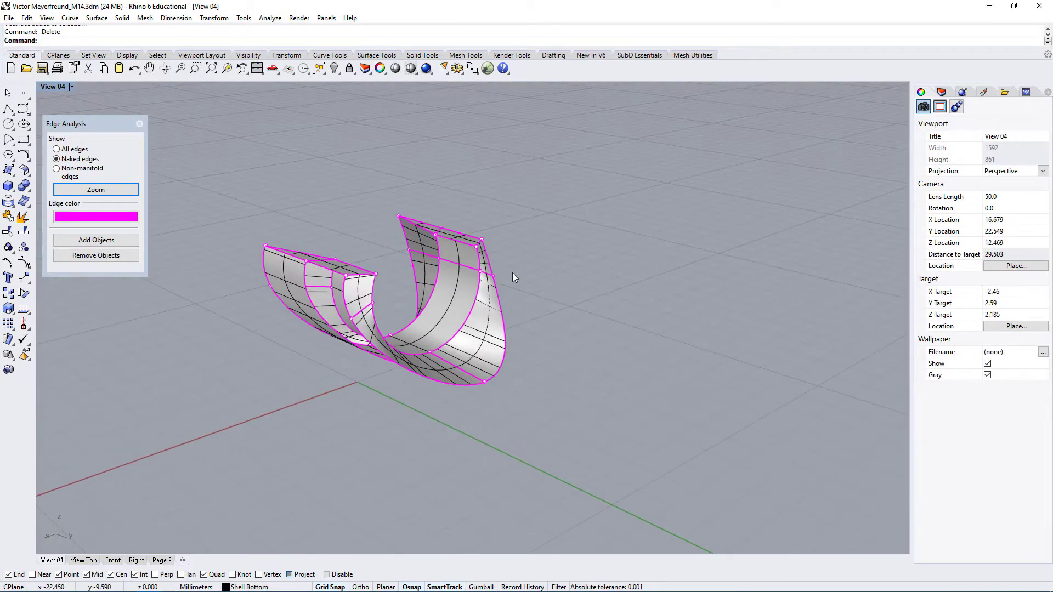
pyautogui.moveTo(258, 455); pyautogui.dragTo(226, 448)
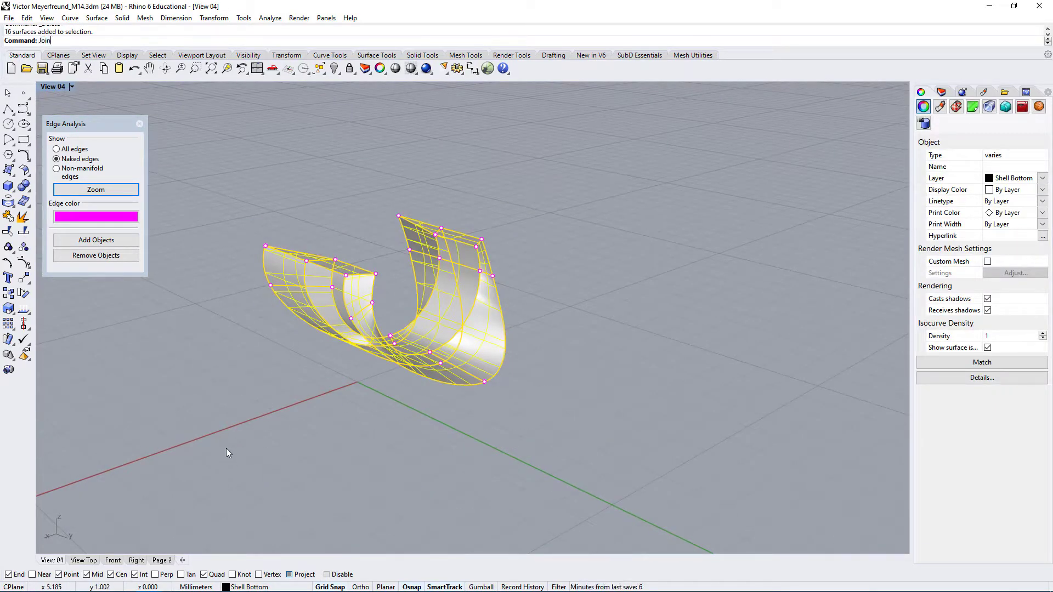
pyautogui.hotkey('ctrl', 'j')
pyautogui.press('Escape')
# Extract the large outer band face next to the open middle section from the joined polysurface
pyautogui.moveTo(261, 439); pyautogui.dragTo(455, 219, button='right')
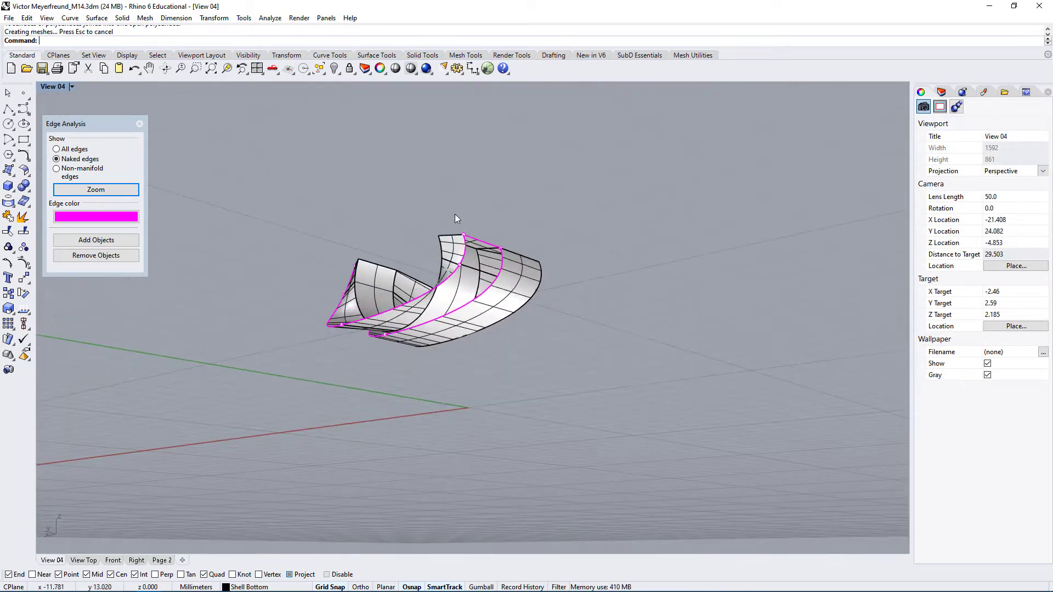
pyautogui.moveTo(337, 332); pyautogui.dragTo(379, 381, button='right')
pyautogui.scroll(6, 413, 327)
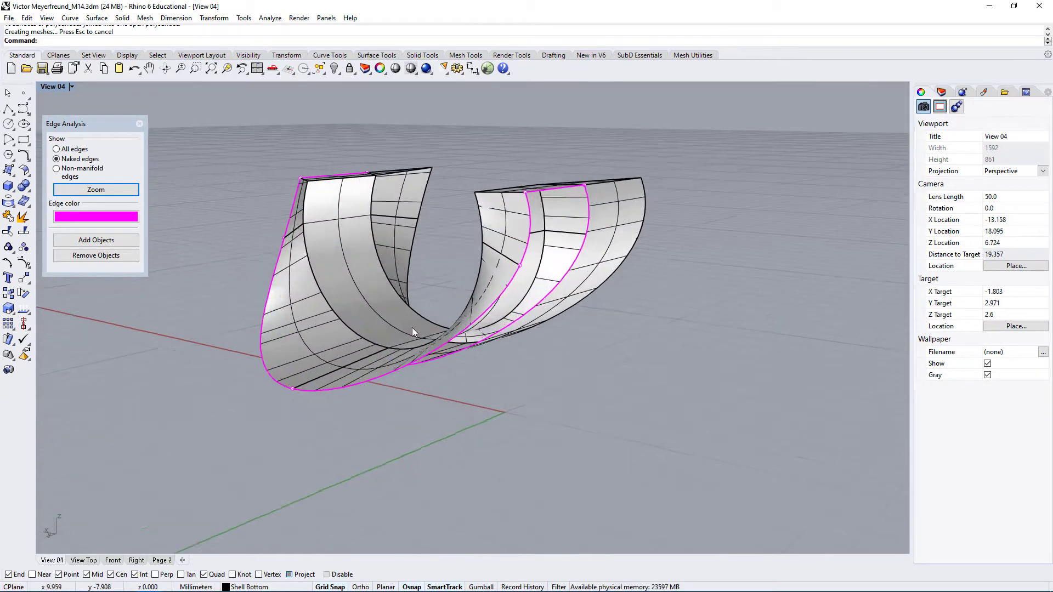
pyautogui.moveTo(521, 365); pyautogui.dragTo(560, 407, button='right')
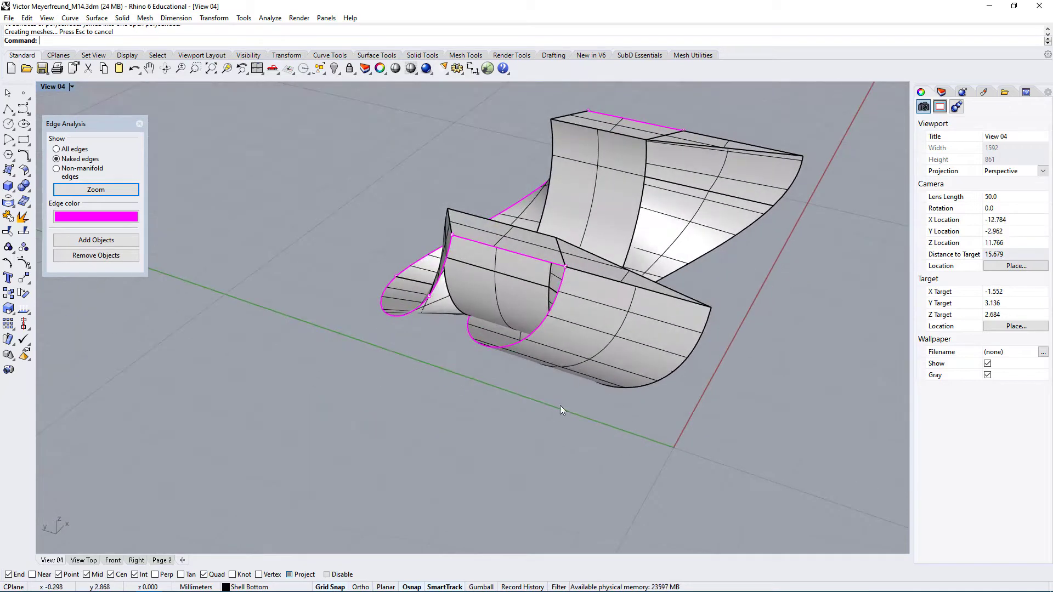
pyautogui.click(588, 356)
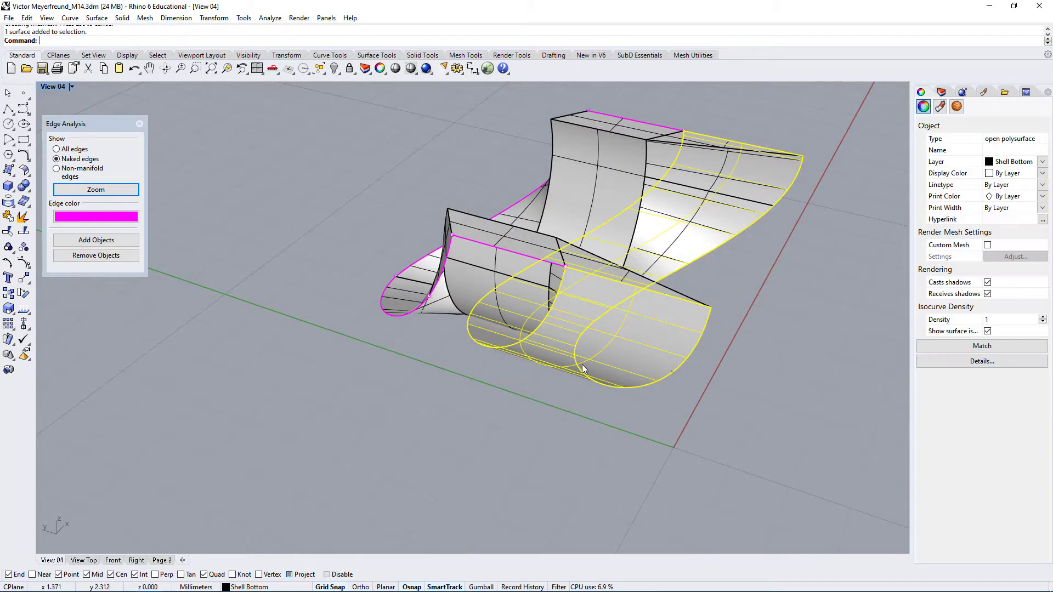
pyautogui.moveTo(586, 338); pyautogui.dragTo(597, 261, button='right')
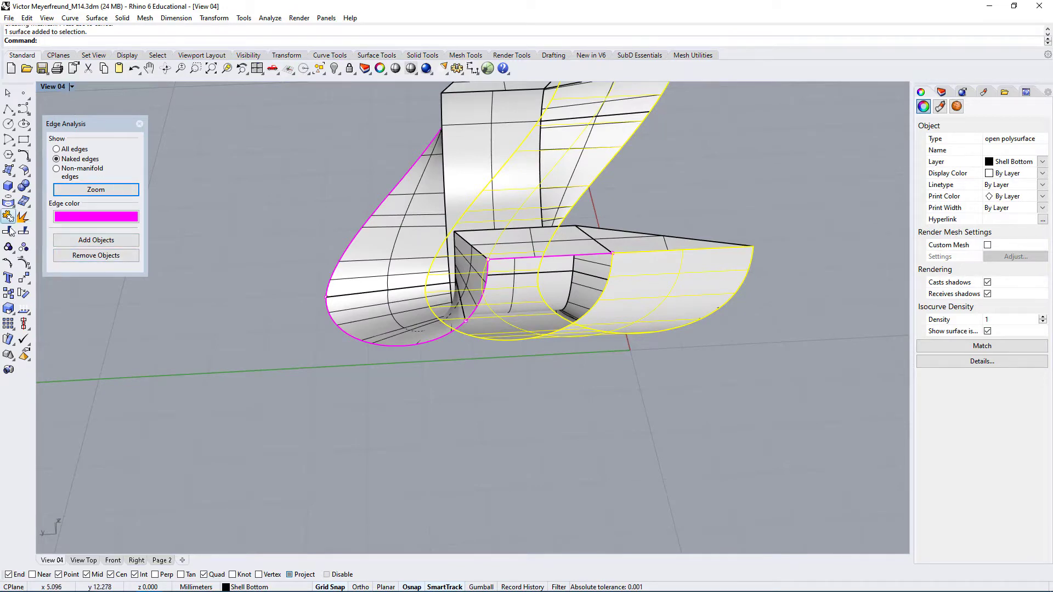
pyautogui.press('Escape')
# Show the extracted outer face's control points, examine their layout beyond the trimmed edge, and hide them again
pyautogui.moveTo(512, 390); pyautogui.dragTo(565, 314, button='right')
pyautogui.click(603, 290)
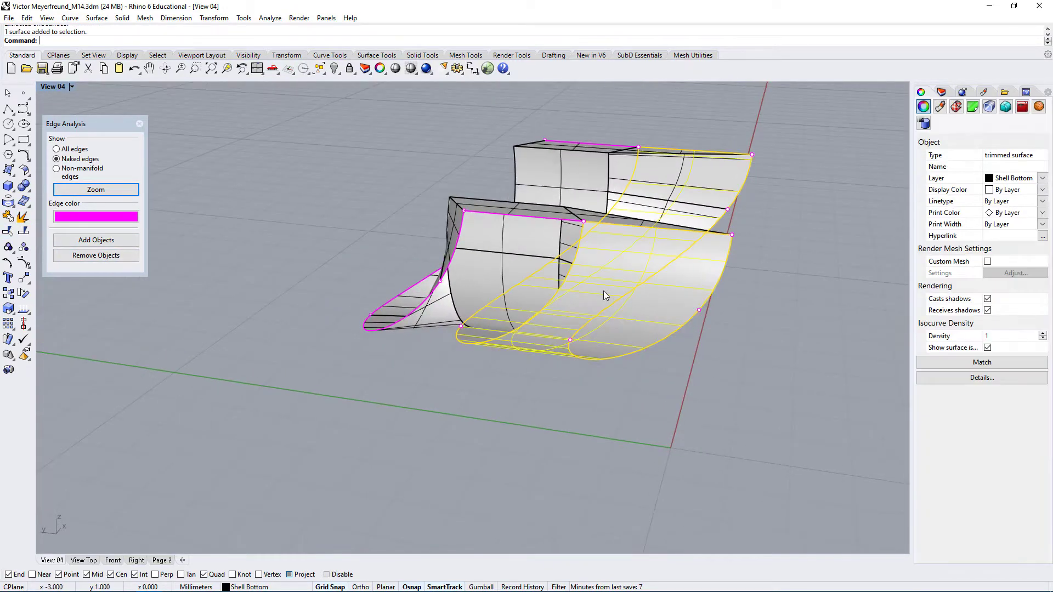
pyautogui.moveTo(573, 350); pyautogui.dragTo(476, 347, button='right')
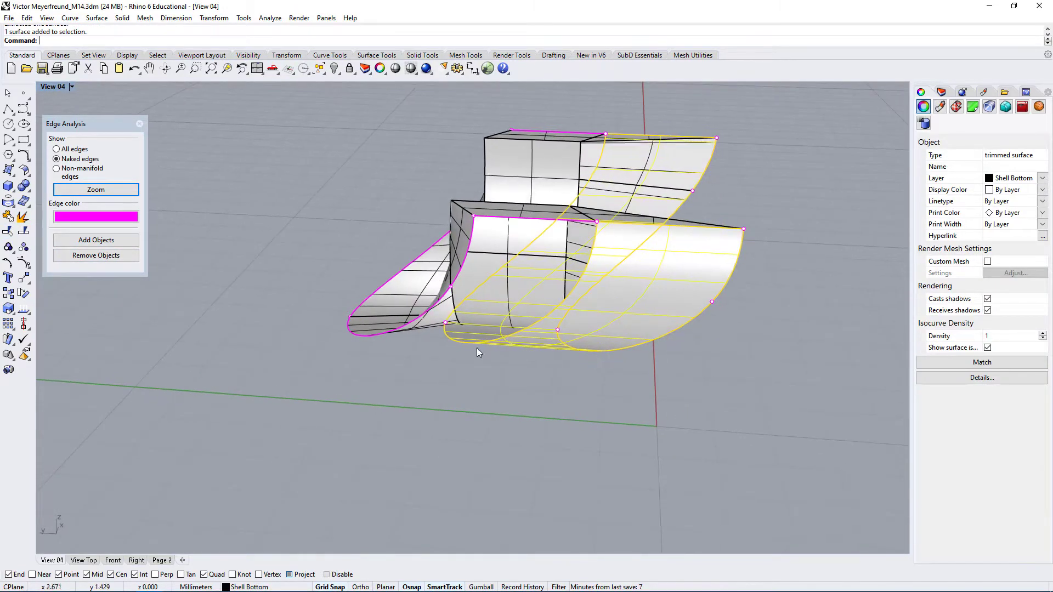
pyautogui.click(23, 264)
pyautogui.moveTo(477, 387); pyautogui.dragTo(526, 435, button='right')
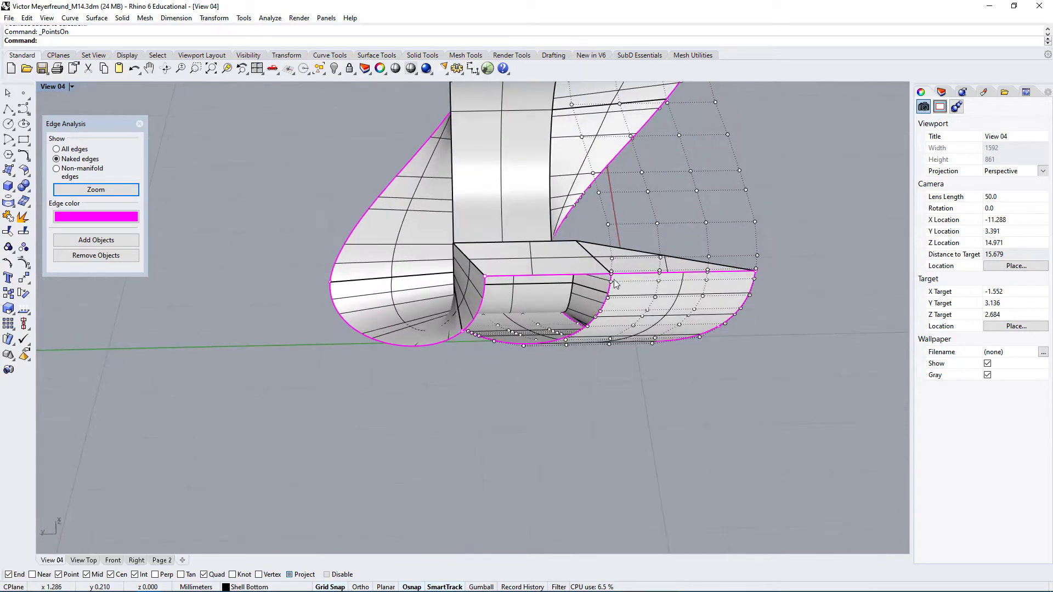
pyautogui.moveTo(597, 354); pyautogui.dragTo(557, 350, button='right')
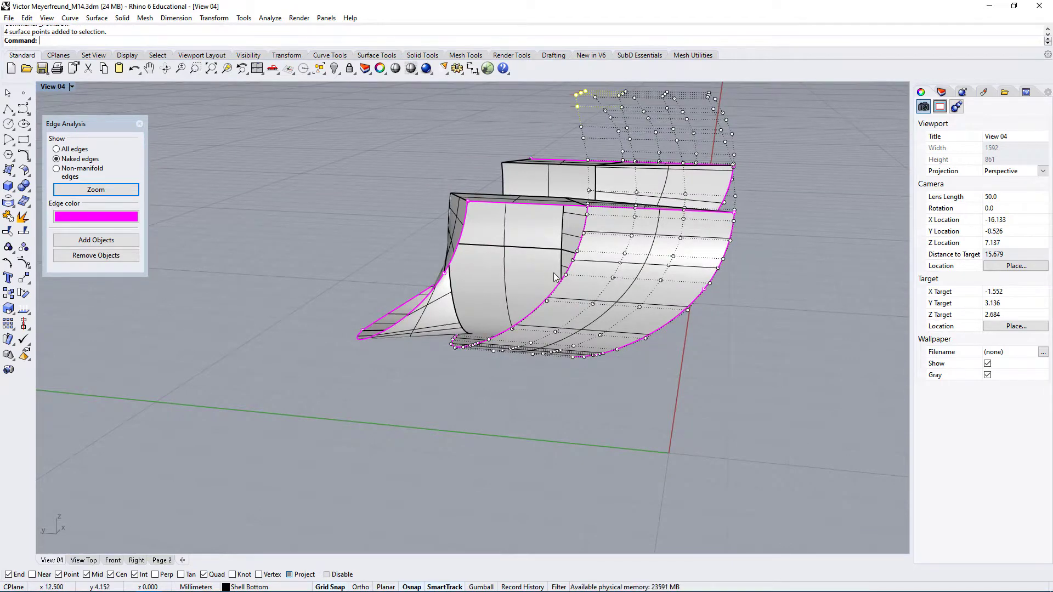
pyautogui.moveTo(555, 277); pyautogui.dragTo(617, 280, button='right')
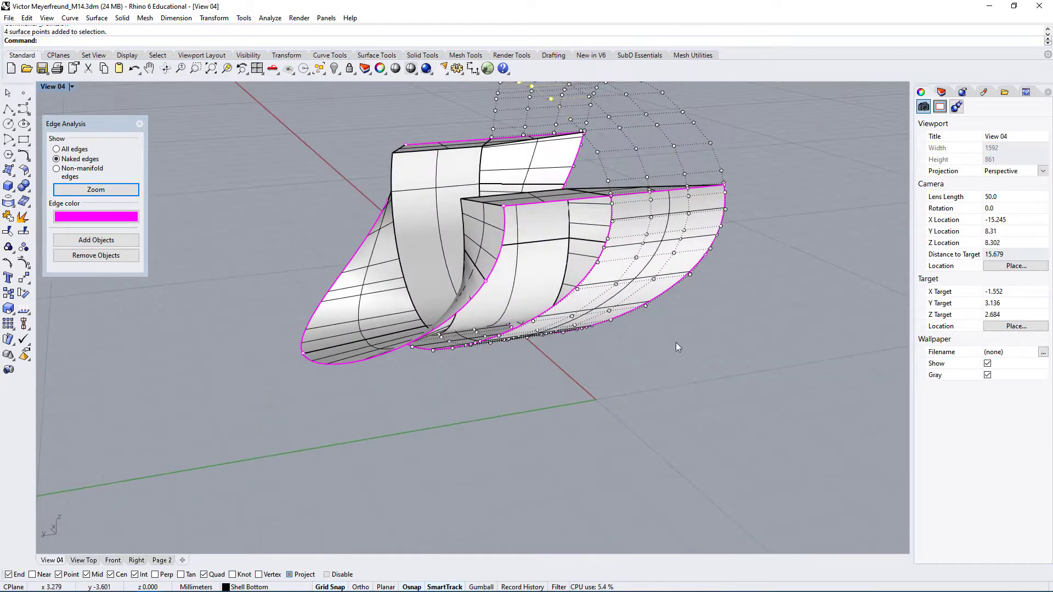
pyautogui.press('Escape')
pyautogui.press('Escape')
# Select the extracted outer face, switch to the four-view layout, frame the face in the Right view and show its control points
pyautogui.click(653, 224)
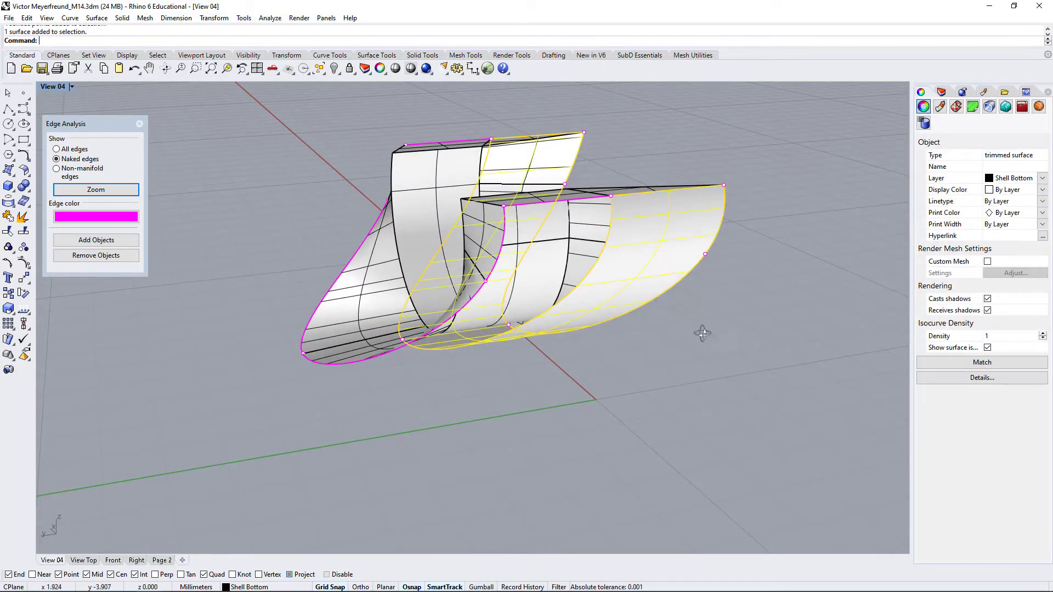
pyautogui.moveTo(702, 333); pyautogui.dragTo(682, 296, button='right')
pyautogui.doubleClick(53, 86)
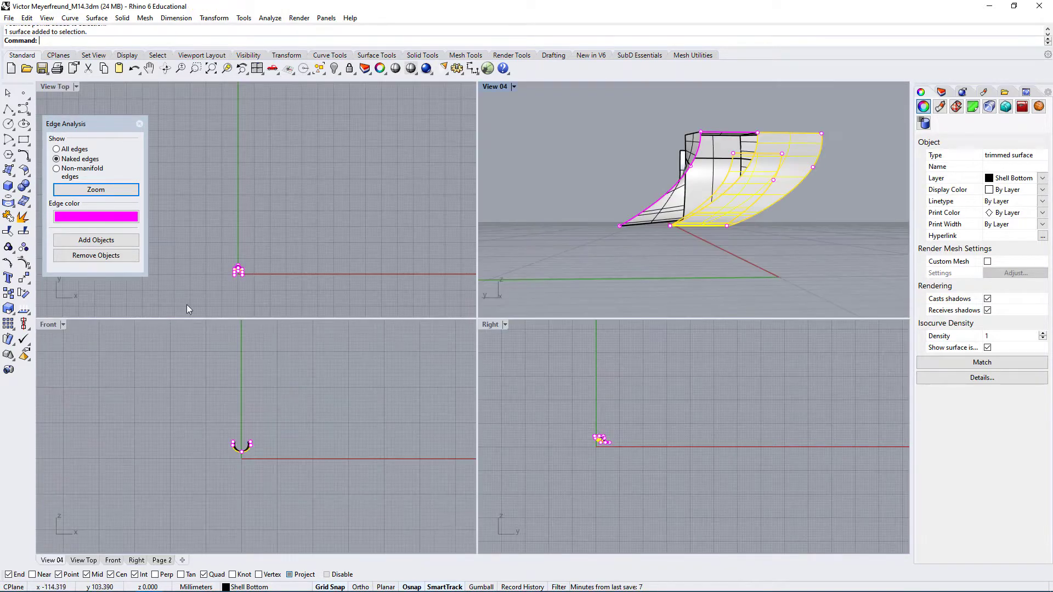
pyautogui.scroll(20, 600, 447)
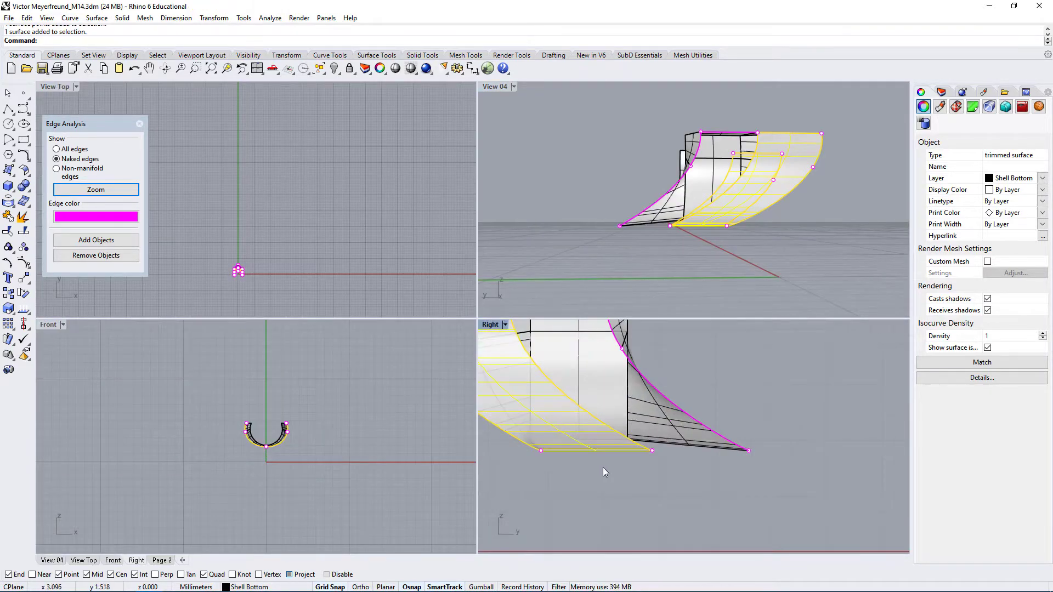
pyautogui.scroll(-7, 660, 444)
pyautogui.moveTo(658, 421); pyautogui.dragTo(713, 463, button='right')
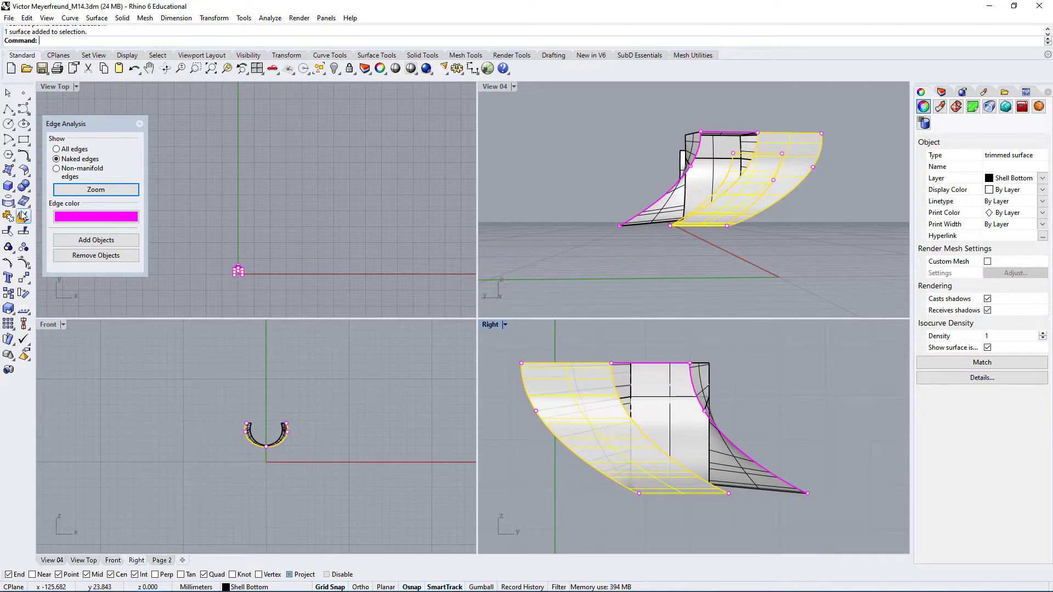
pyautogui.press('F10')
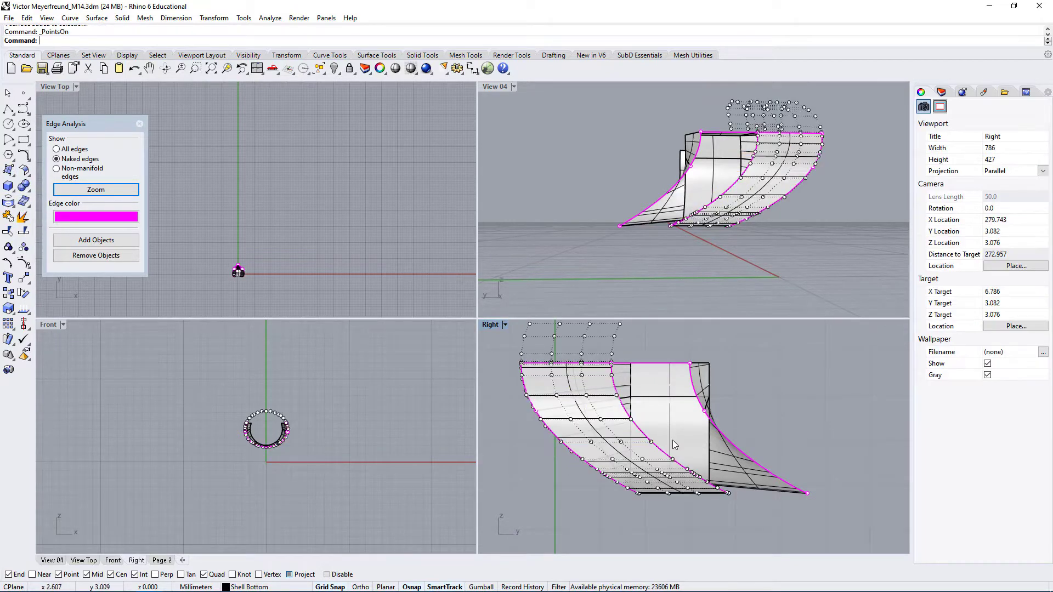
# Select the whole V-direction row of control points in the second column from the face's outer curved edge
pyautogui.moveTo(646, 423); pyautogui.dragTo(631, 498, button='right')
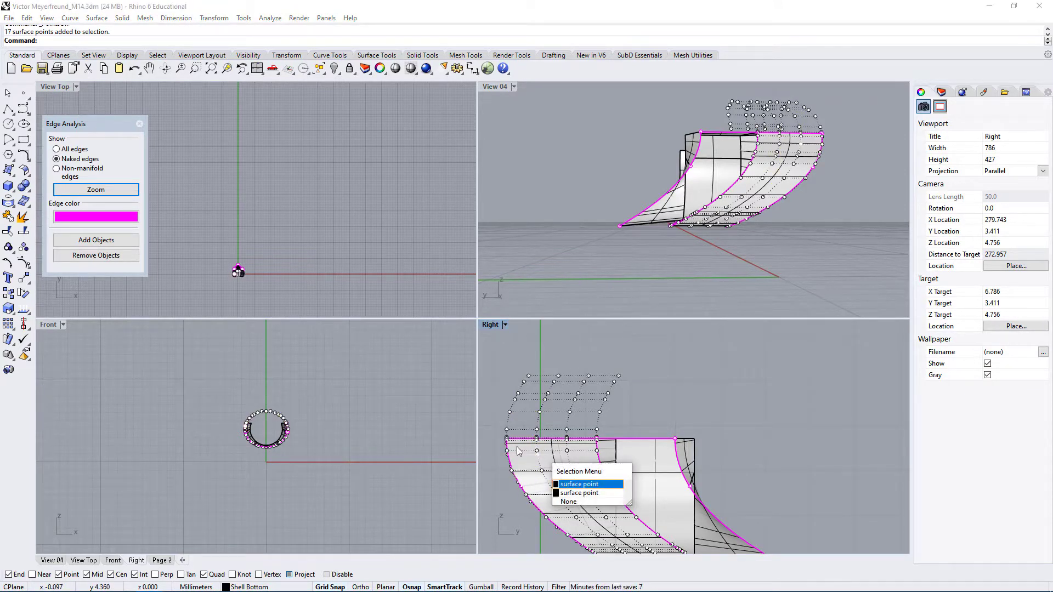
pyautogui.moveTo(672, 469); pyautogui.dragTo(709, 447, button='right')
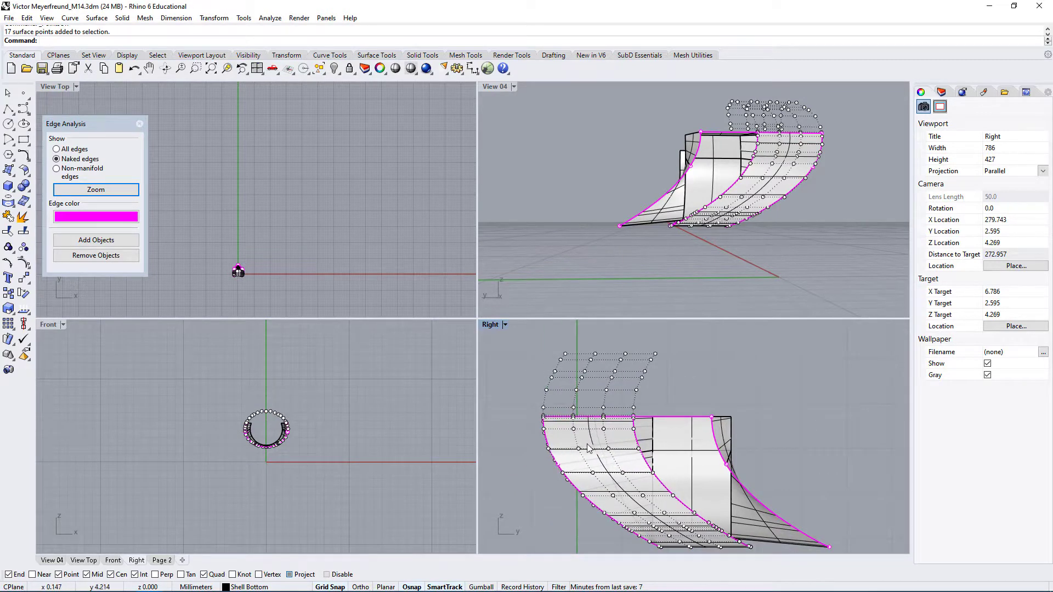
pyautogui.scroll(3, 577, 421)
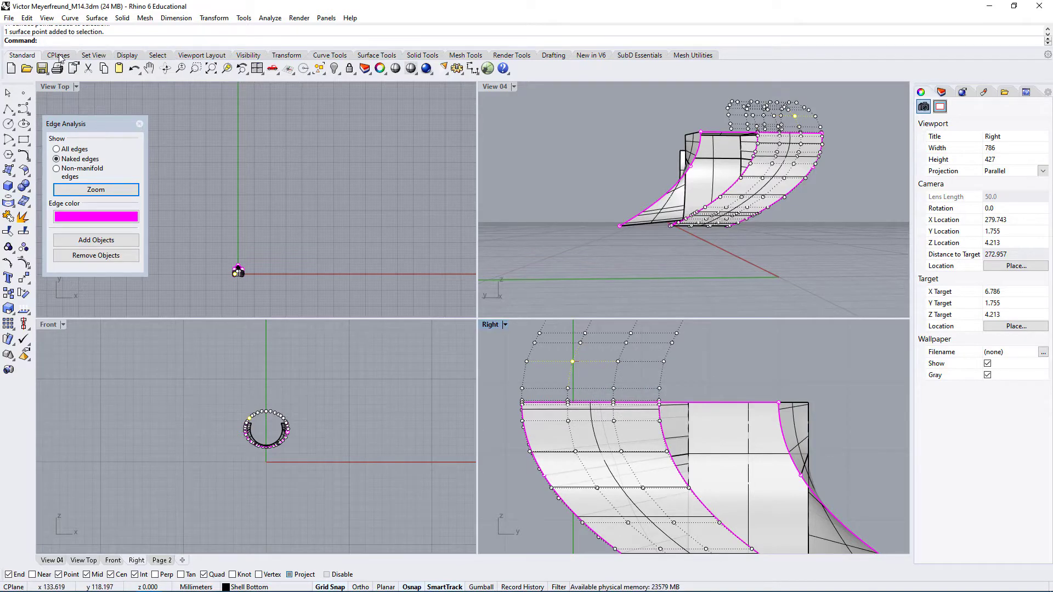
pyautogui.click(157, 56)
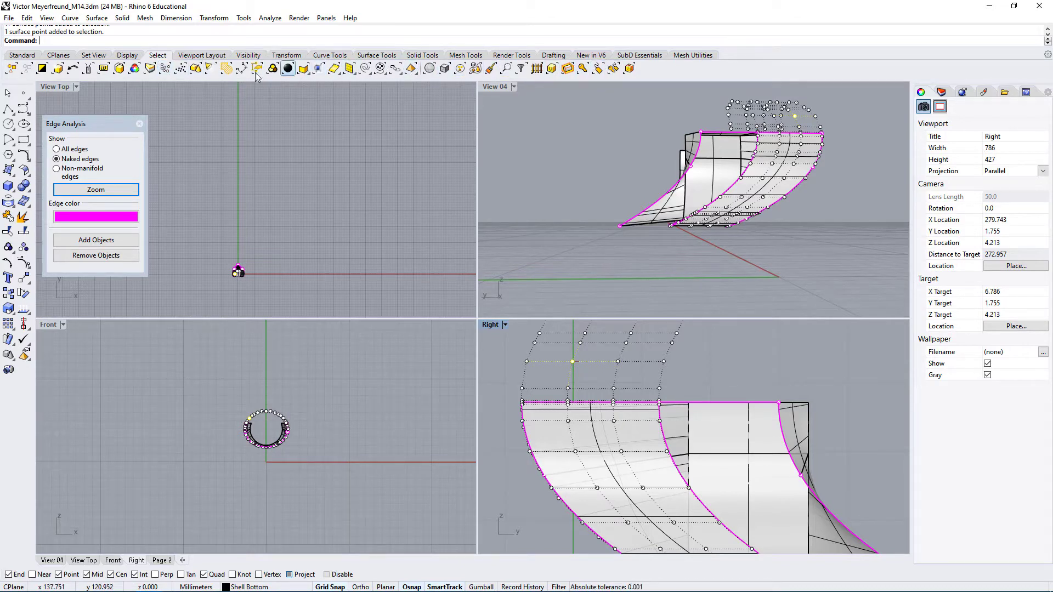
pyautogui.click(384, 73)
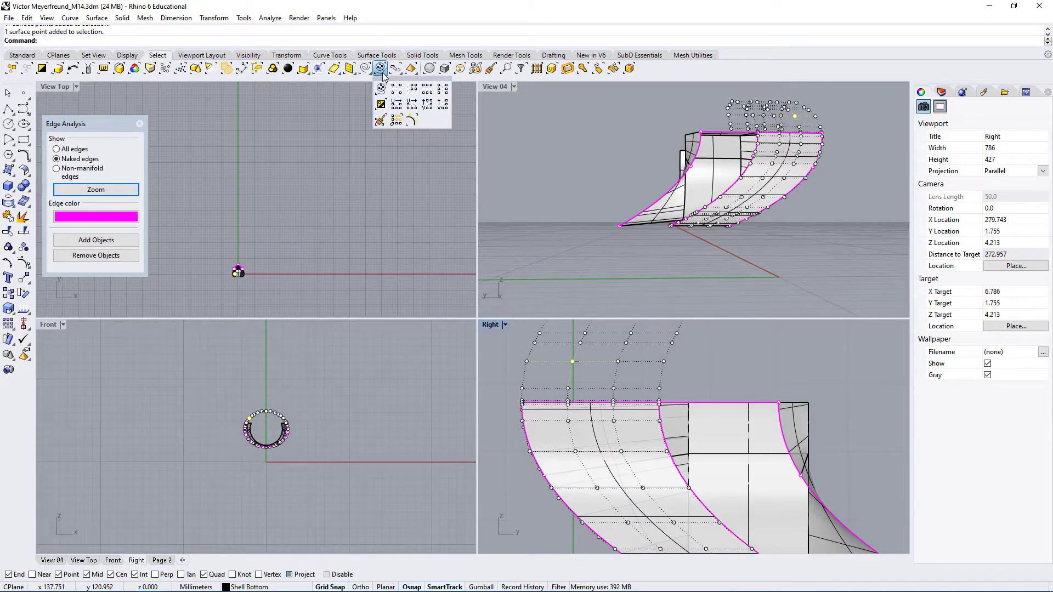
pyautogui.click(443, 89)
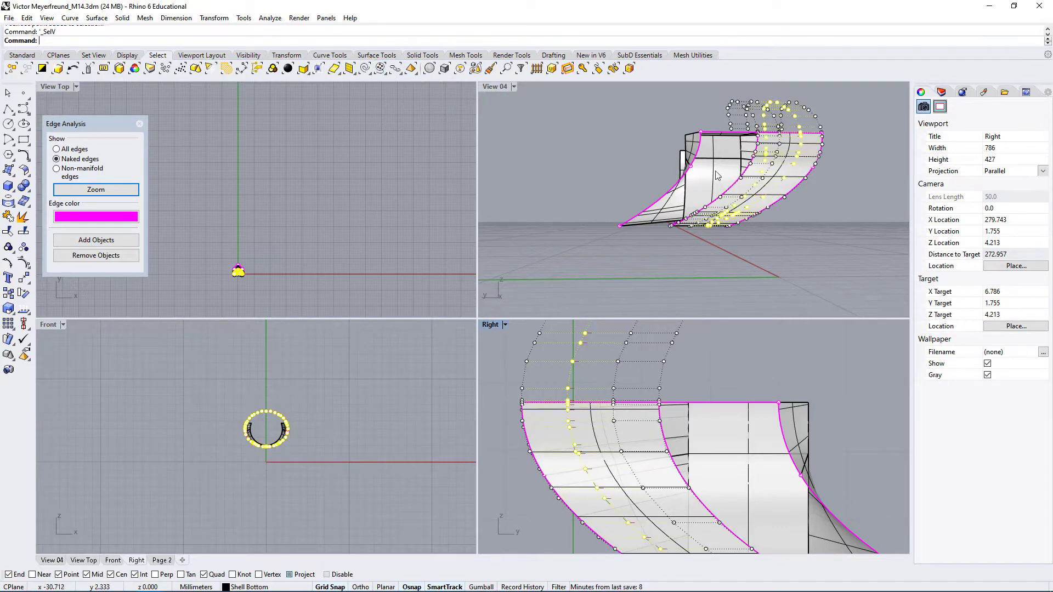
# Extend the control point selection to the remaining V-direction rows, leaving only the row on the face's outer curved edge unselected
pyautogui.moveTo(822, 225); pyautogui.dragTo(758, 282, button='right')
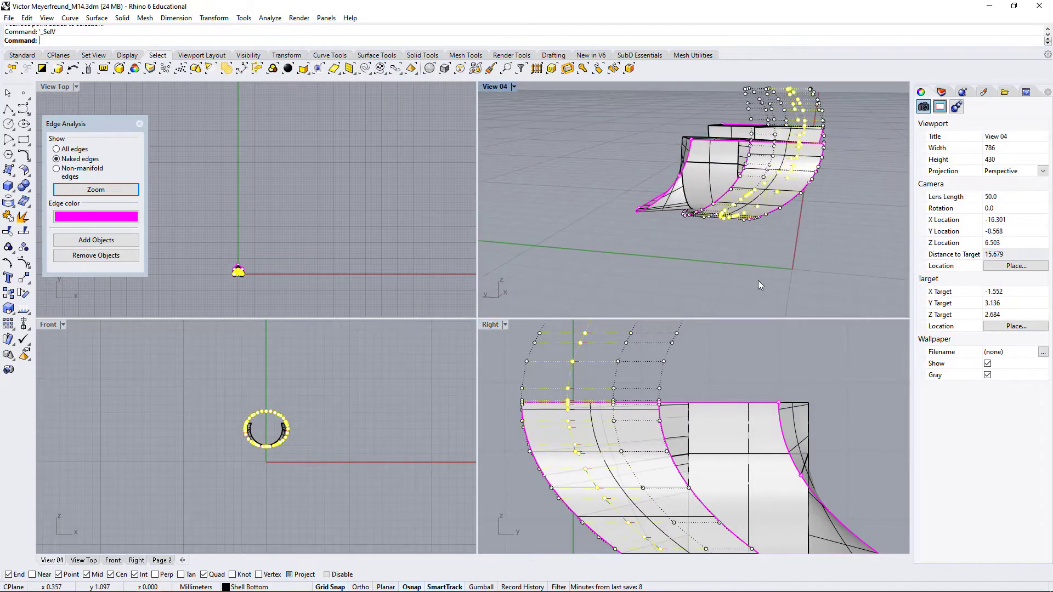
pyautogui.scroll(-7, 790, 224)
pyautogui.scroll(13, 788, 220)
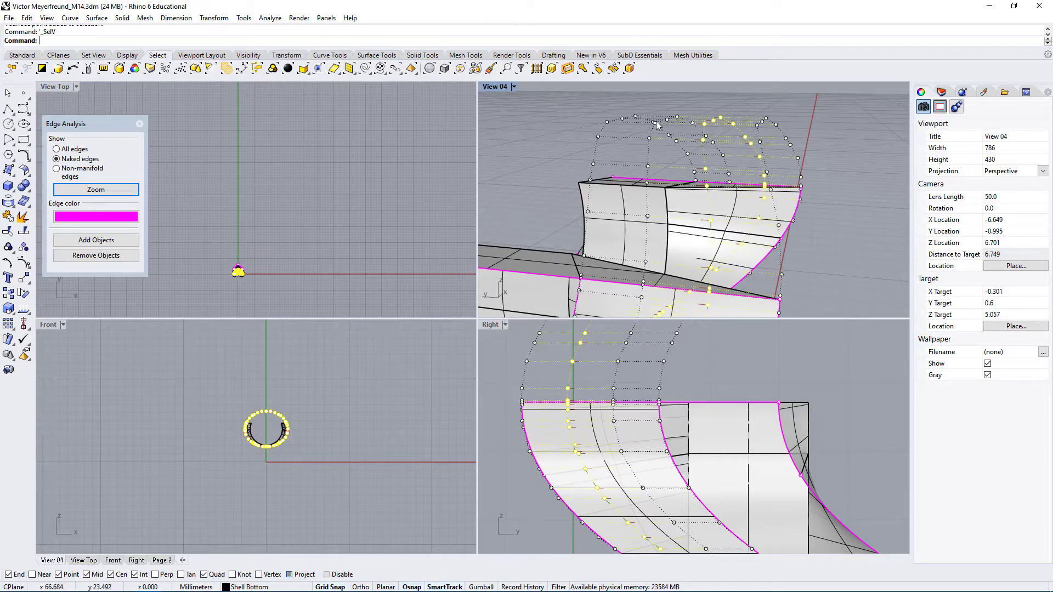
pyautogui.moveTo(703, 165); pyautogui.dragTo(720, 173, button='right')
pyautogui.moveTo(678, 201); pyautogui.dragTo(668, 160, button='right')
pyautogui.click(685, 184)
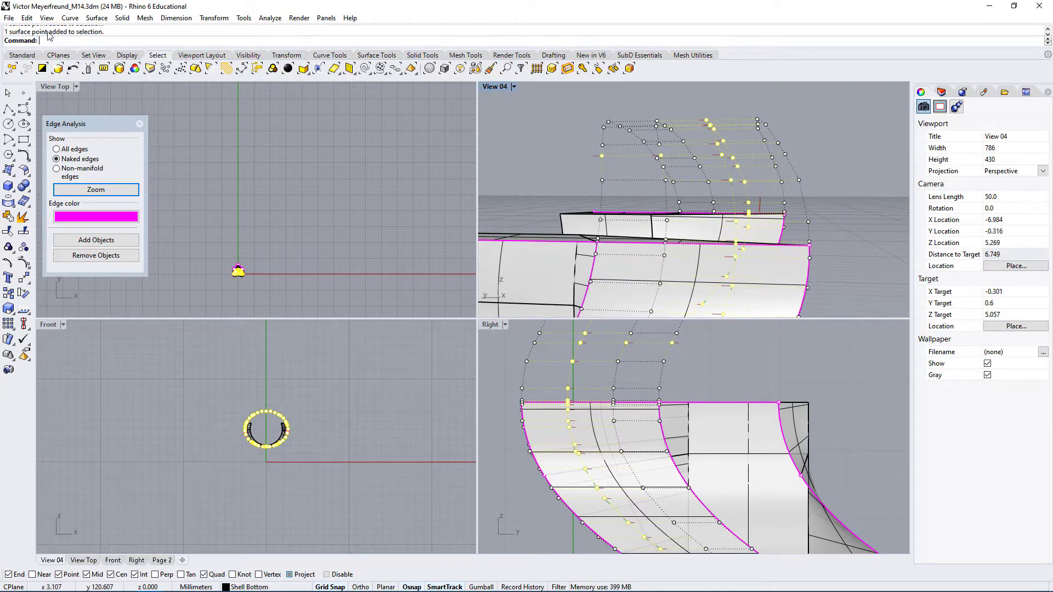
pyautogui.moveTo(724, 181); pyautogui.dragTo(720, 158, button='right')
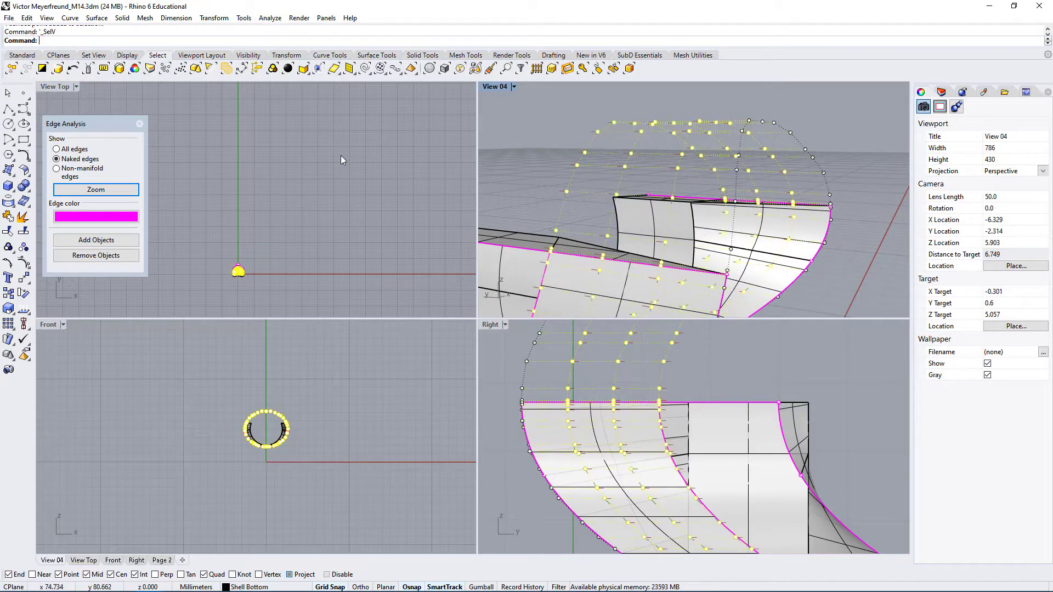
pyautogui.moveTo(570, 184); pyautogui.dragTo(626, 188, button='right')
# Scale1D the selected control points horizontally in the Right view from the fixed edge, with grid snap off, stretching the face past the open middle section
pyautogui.scroll(-6, 686, 181)
pyautogui.scroll(-2, 625, 265)
pyautogui.write('Scale1D')
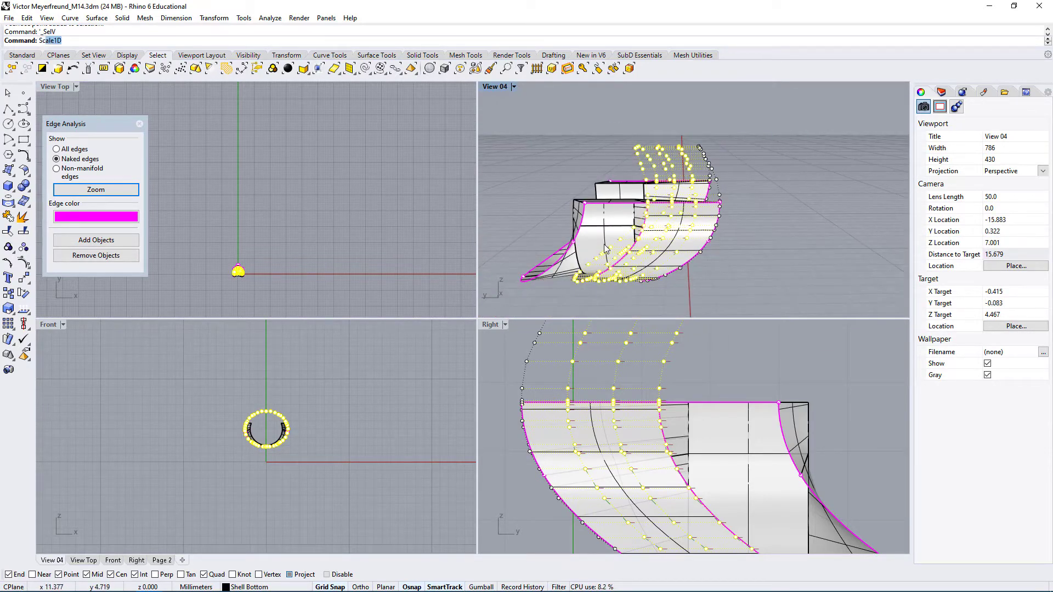
pyautogui.press('Return')
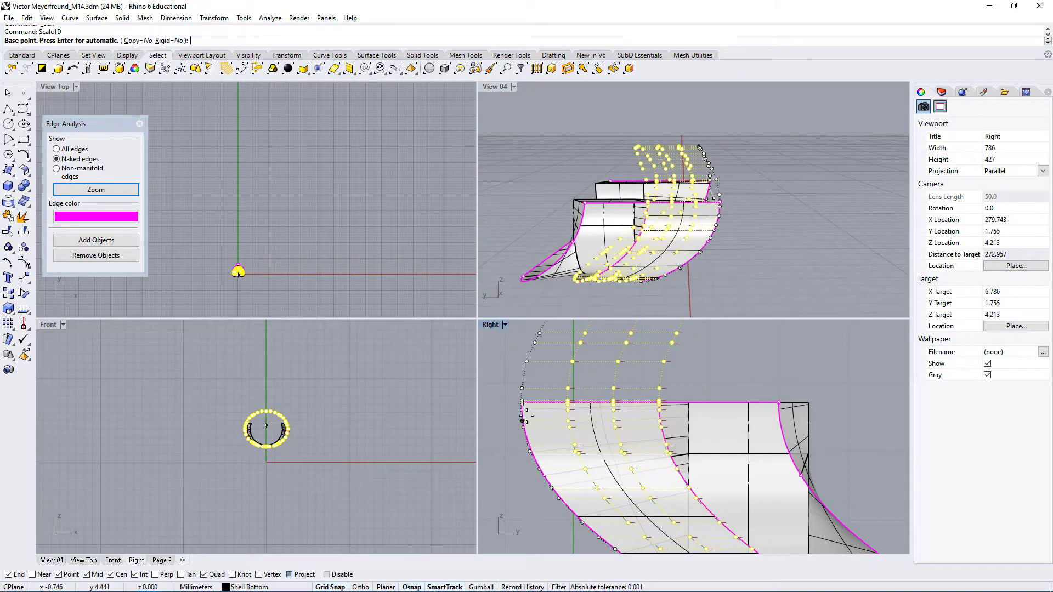
pyautogui.click(521, 408)
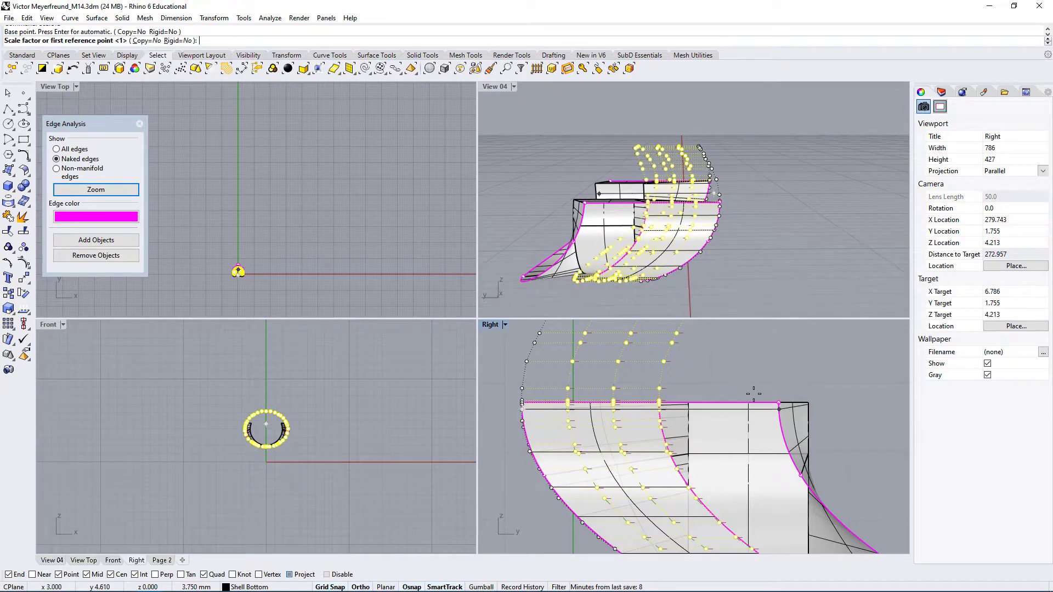
pyautogui.moveTo(849, 378); pyautogui.dragTo(739, 388, button='right')
pyautogui.press('F9')
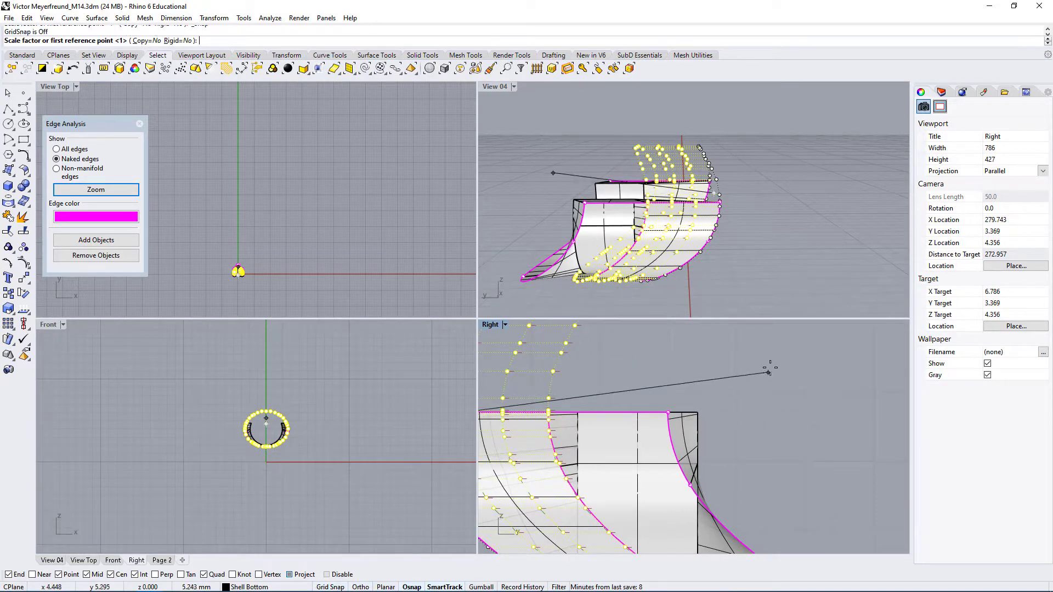
pyautogui.keyDown('shift'); pyautogui.scroll(-4, 740, 394); pyautogui.keyUp('shift')
pyautogui.keyDown('shift'); pyautogui.click(654, 377); pyautogui.keyUp('shift')
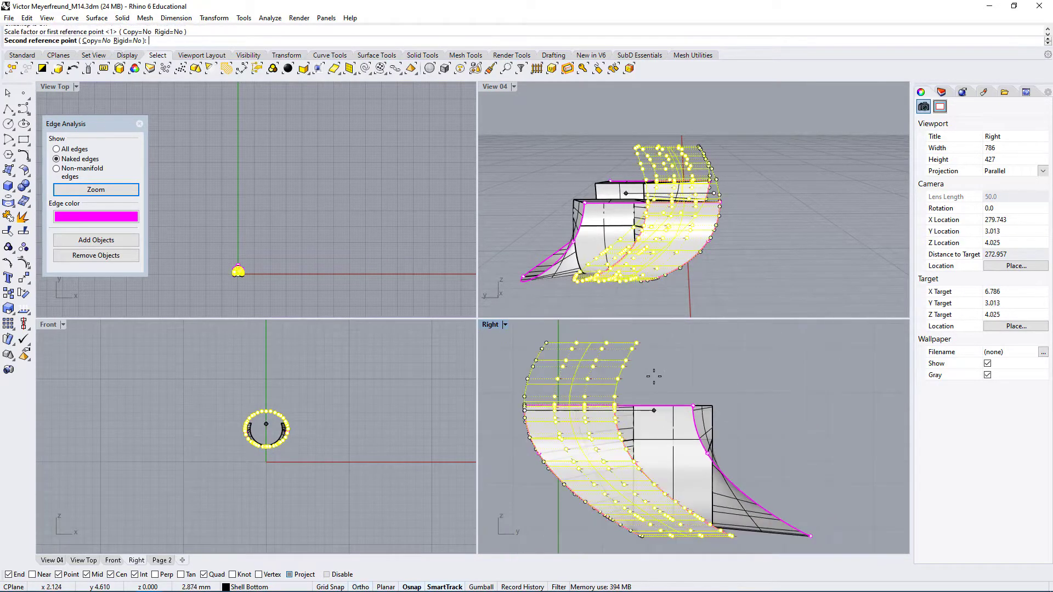
pyautogui.keyDown('shift'); pyautogui.click(785, 399); pyautogui.keyUp('shift')
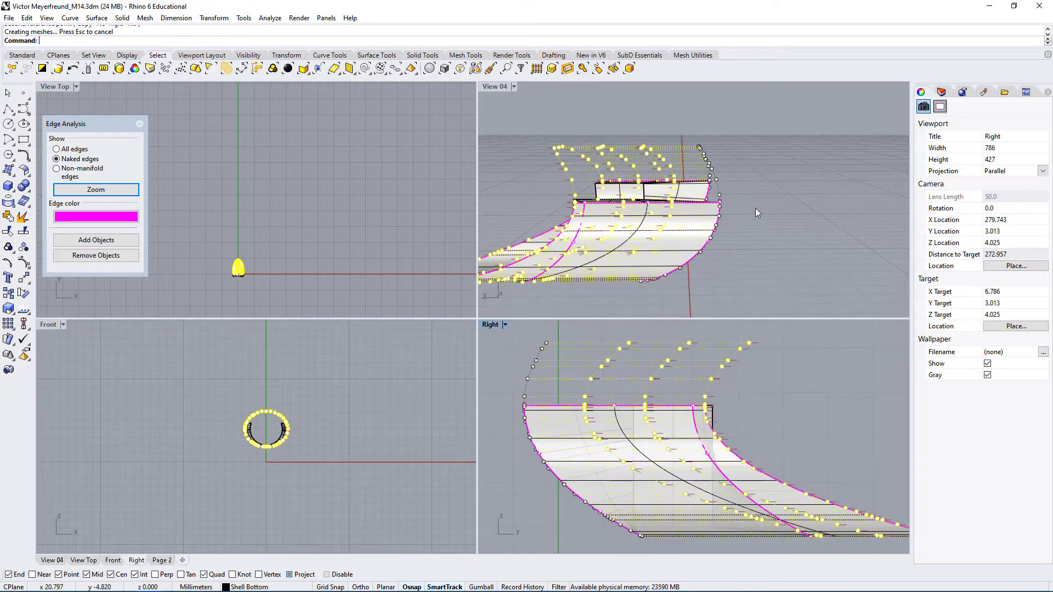
# Deselect the points, maximize the perspective view, check the stretched face and hide its control points
pyautogui.click(755, 208)
pyautogui.doubleClick(494, 87)
pyautogui.moveTo(502, 155); pyautogui.dragTo(581, 327, button='right')
pyautogui.moveTo(596, 268); pyautogui.dragTo(542, 320, button='right')
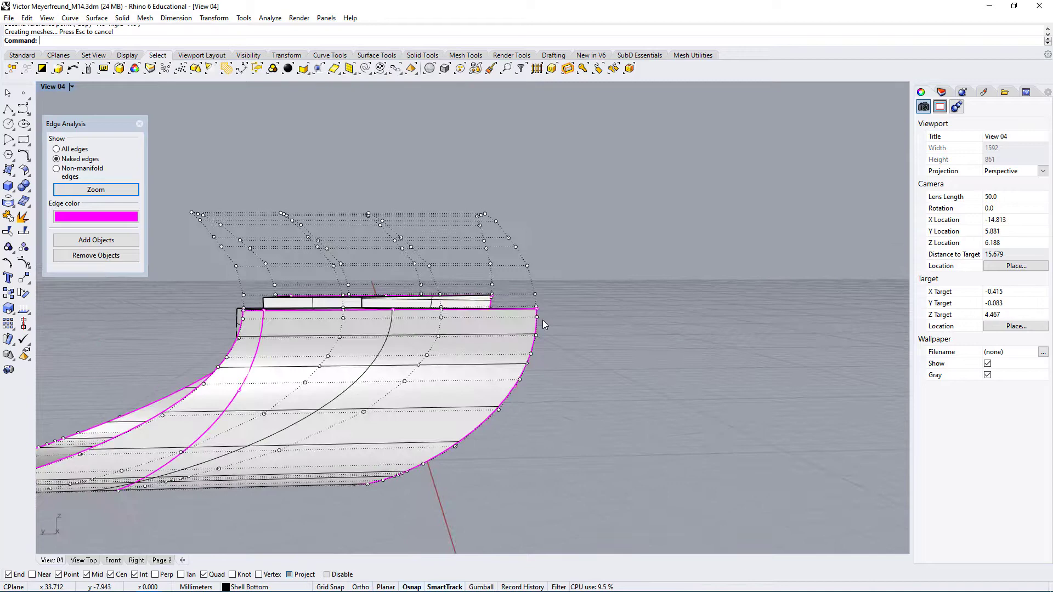
pyautogui.click(528, 266)
pyautogui.moveTo(442, 445); pyautogui.dragTo(533, 391, button='right')
pyautogui.press('Escape')
pyautogui.press('Escape')
# Trim the excess of the stretched outer face using the remaining open polysurface as the cutting object
pyautogui.scroll(-2, 469, 403)
pyautogui.moveTo(469, 403); pyautogui.dragTo(255, 464, button='right')
pyautogui.click(255, 463)
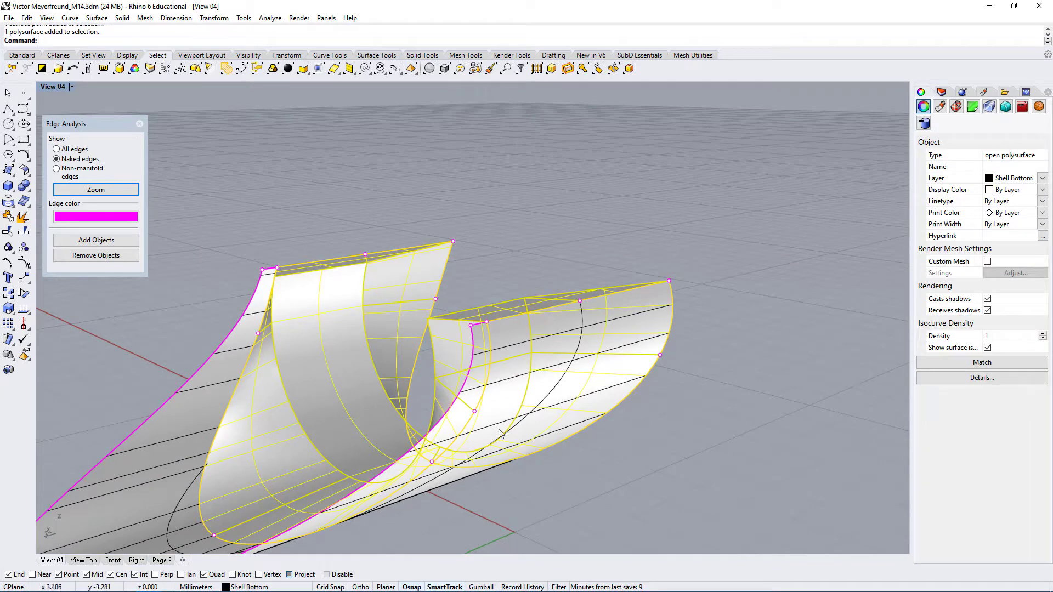
pyautogui.moveTo(499, 429); pyautogui.dragTo(479, 401, button='right')
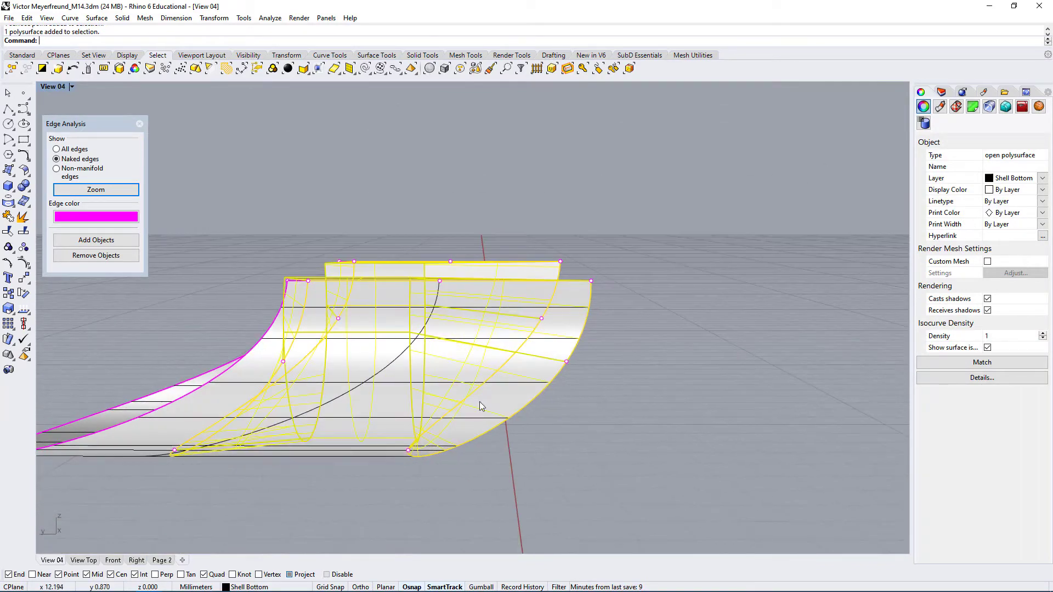
pyautogui.click(7, 234)
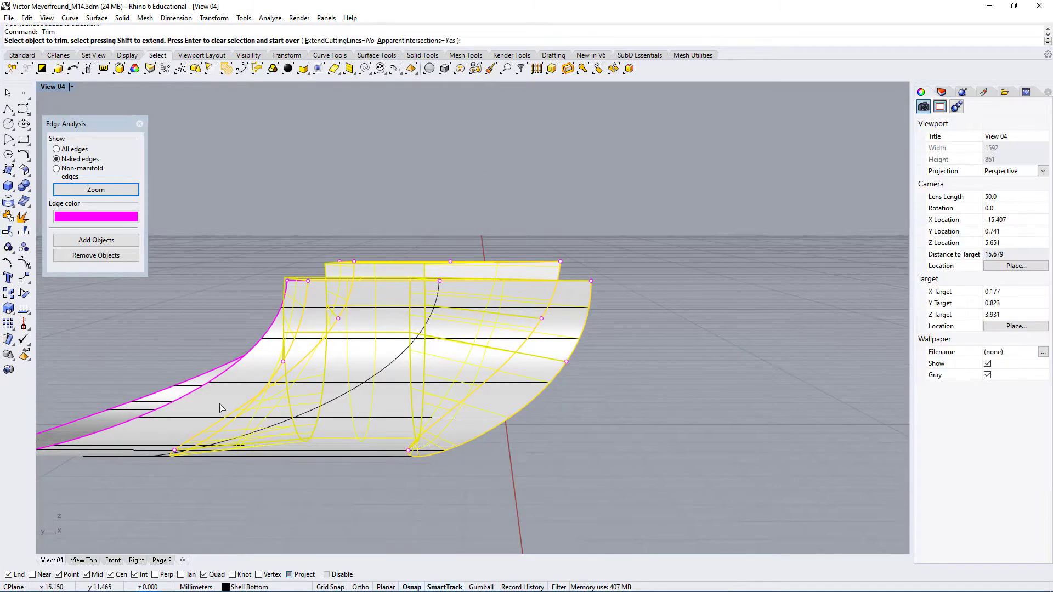
pyautogui.moveTo(213, 332); pyautogui.dragTo(473, 441, button='right')
pyautogui.click(162, 385)
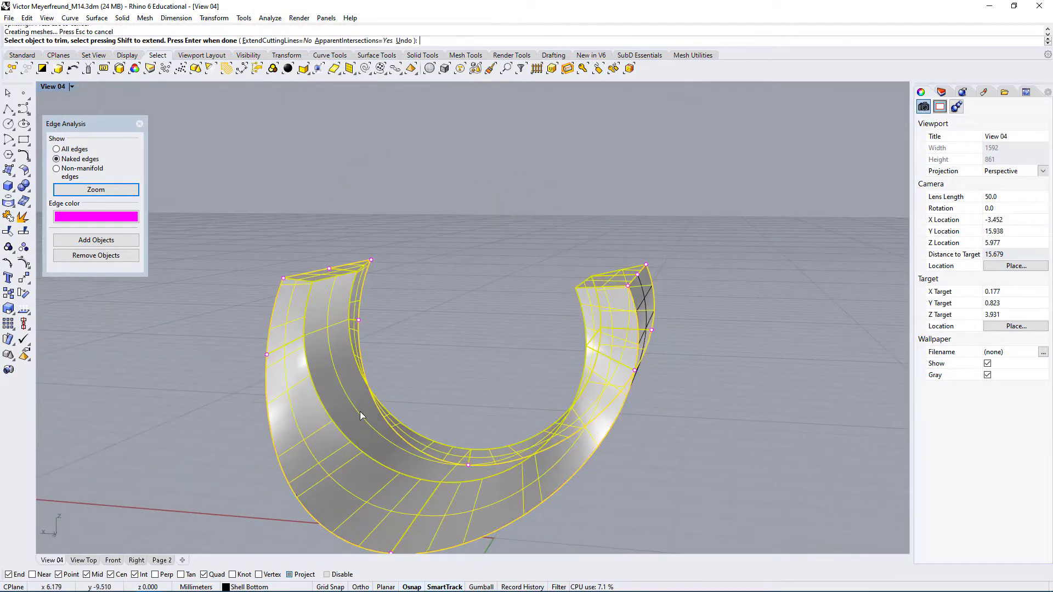
pyautogui.rightClick(690, 433)
# Select the trimmed face and the polysurface, explode them into single surfaces, join everything again and select the result to check its type
pyautogui.moveTo(716, 450); pyautogui.dragTo(344, 230, button='right')
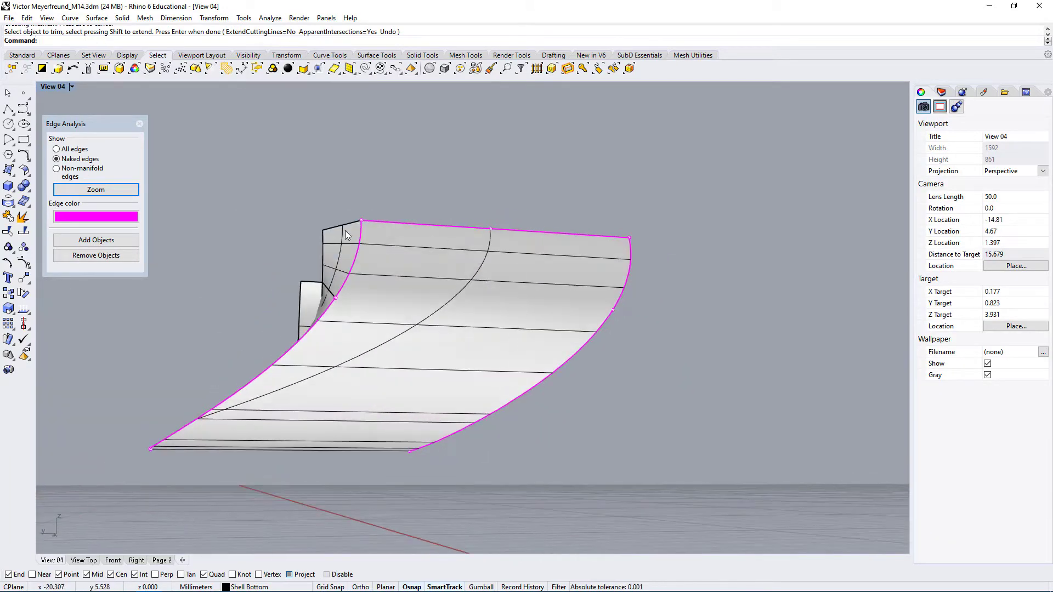
pyautogui.moveTo(308, 268); pyautogui.dragTo(269, 351, button='right')
pyautogui.scroll(-3, 360, 305)
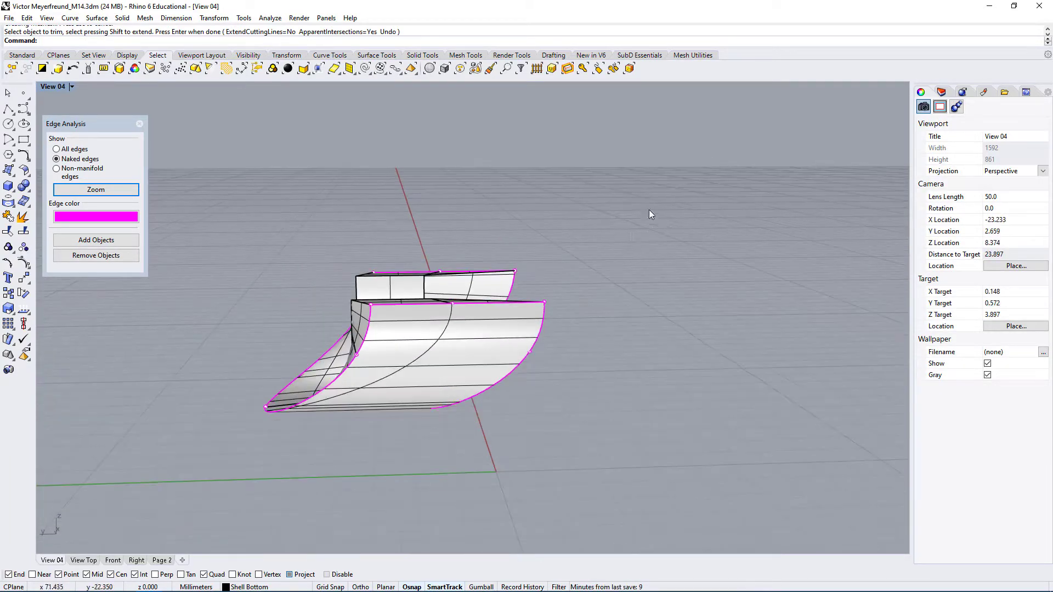
pyautogui.moveTo(649, 211); pyautogui.dragTo(197, 482)
pyautogui.click(23, 216)
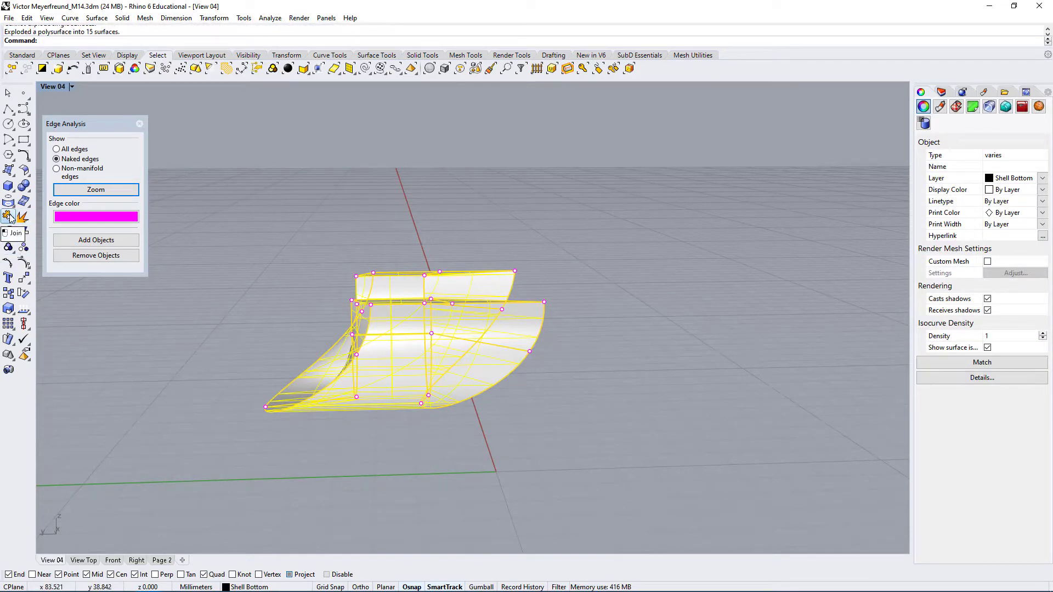
pyautogui.click(8, 217)
pyautogui.click(402, 196)
pyautogui.click(439, 369)
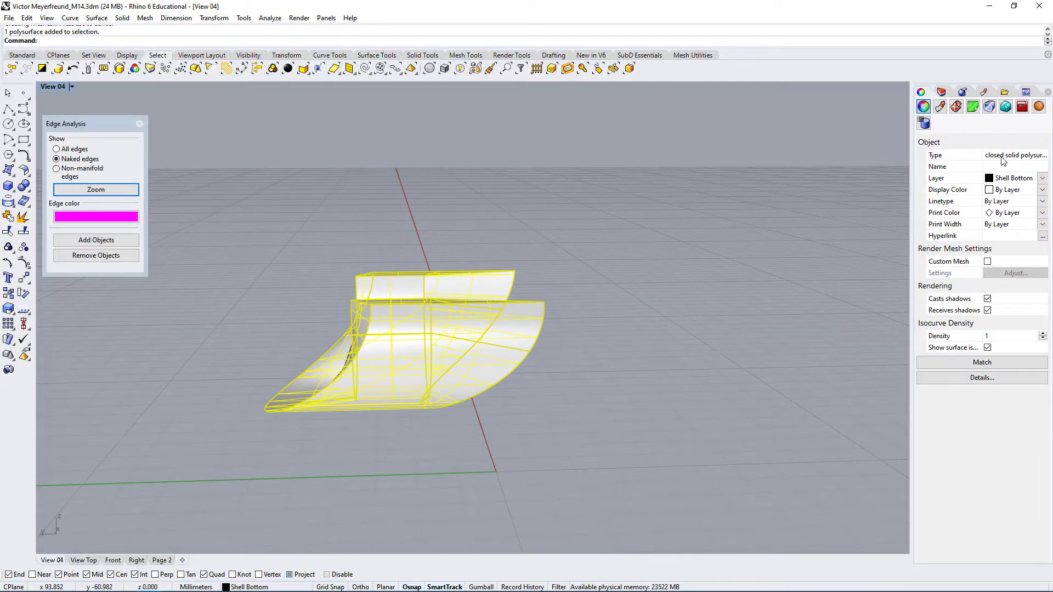
# Examine the joined polysurface from several sides, end the edge analysis and clear the selection
pyautogui.moveTo(584, 369); pyautogui.dragTo(353, 383, button='right')
pyautogui.scroll(5, 555, 343)
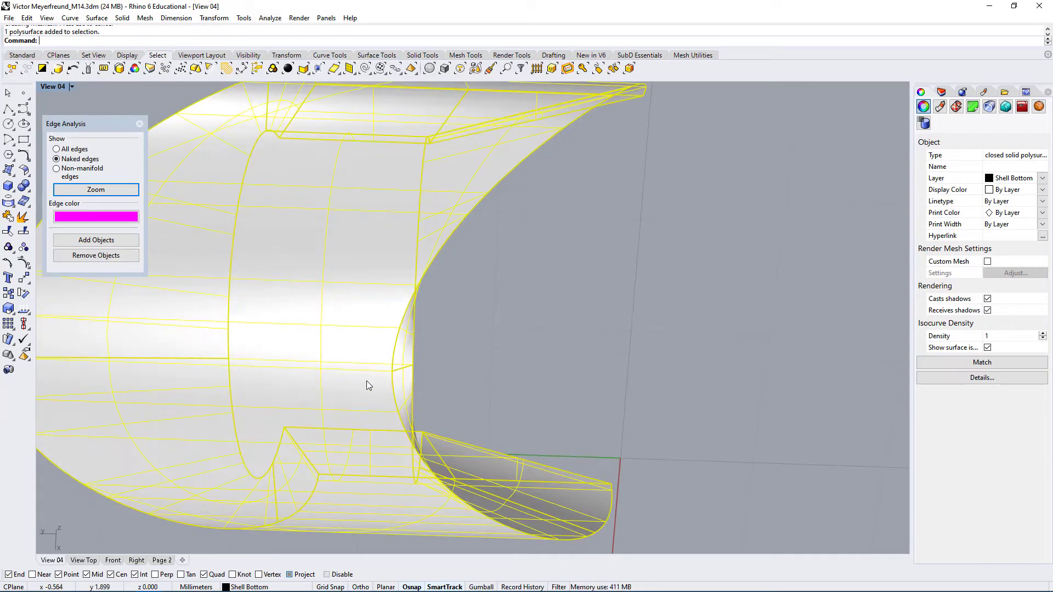
pyautogui.moveTo(362, 351); pyautogui.dragTo(390, 420, button='right')
pyautogui.scroll(-4, 350, 354)
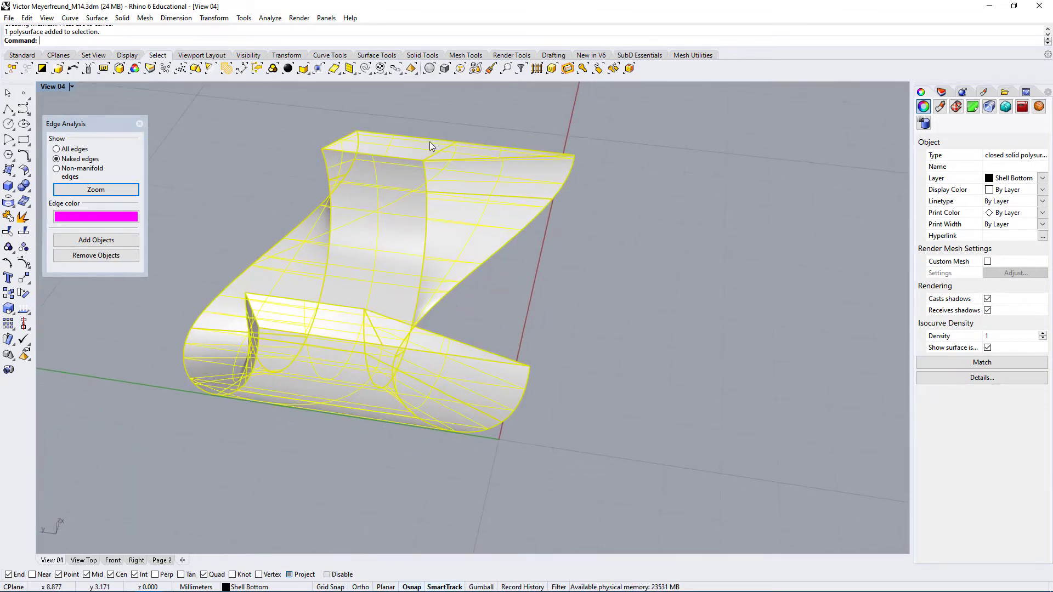
pyautogui.scroll(-3, 621, 272)
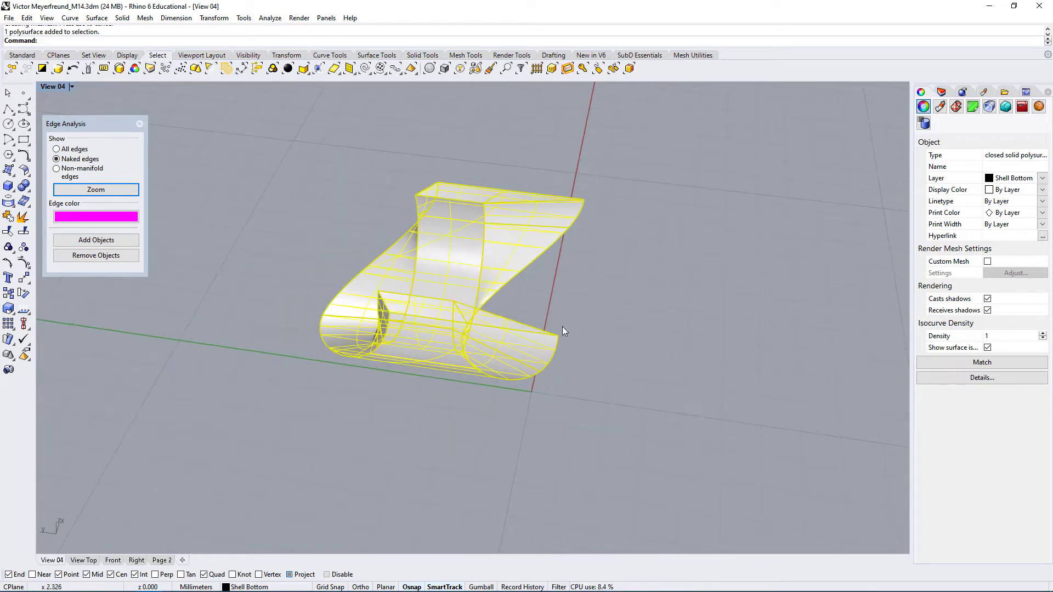
pyautogui.click(139, 124)
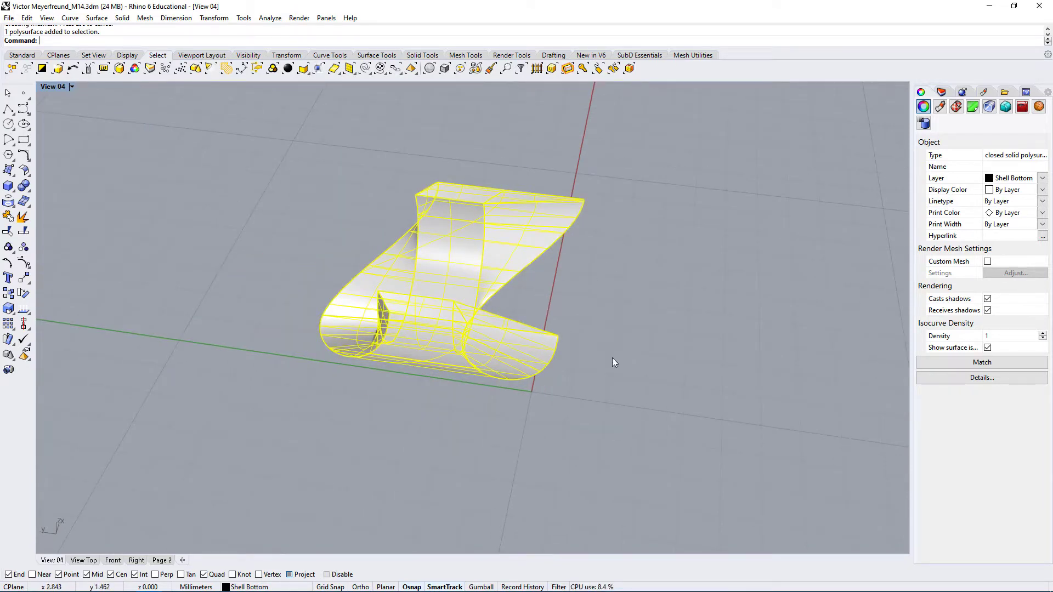
pyautogui.click(611, 358)
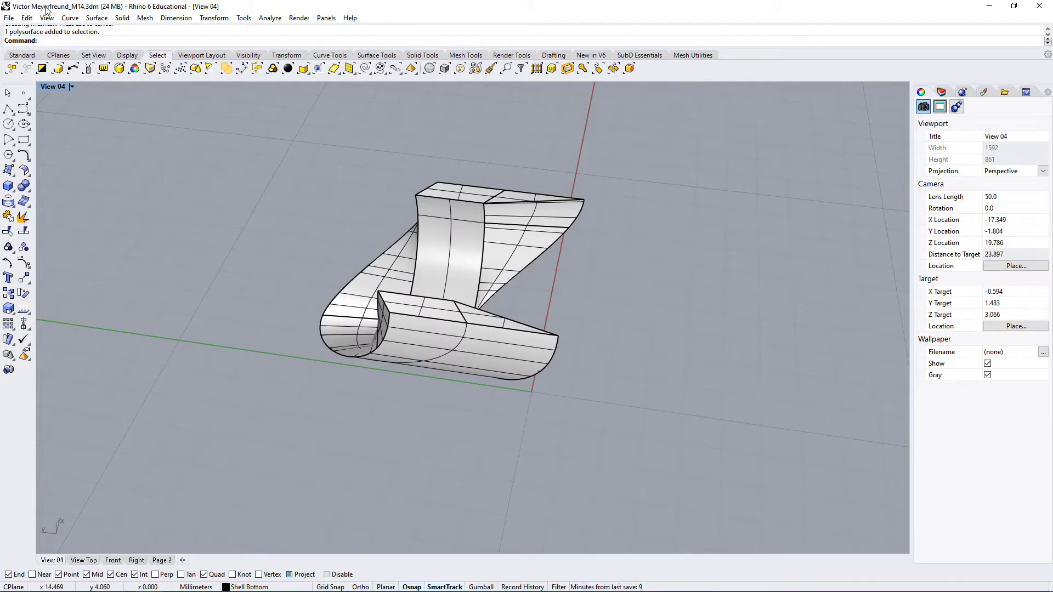
# Show all hidden objects so the bottom shell appears around the repaired cutout piece
pyautogui.click(17, 57)
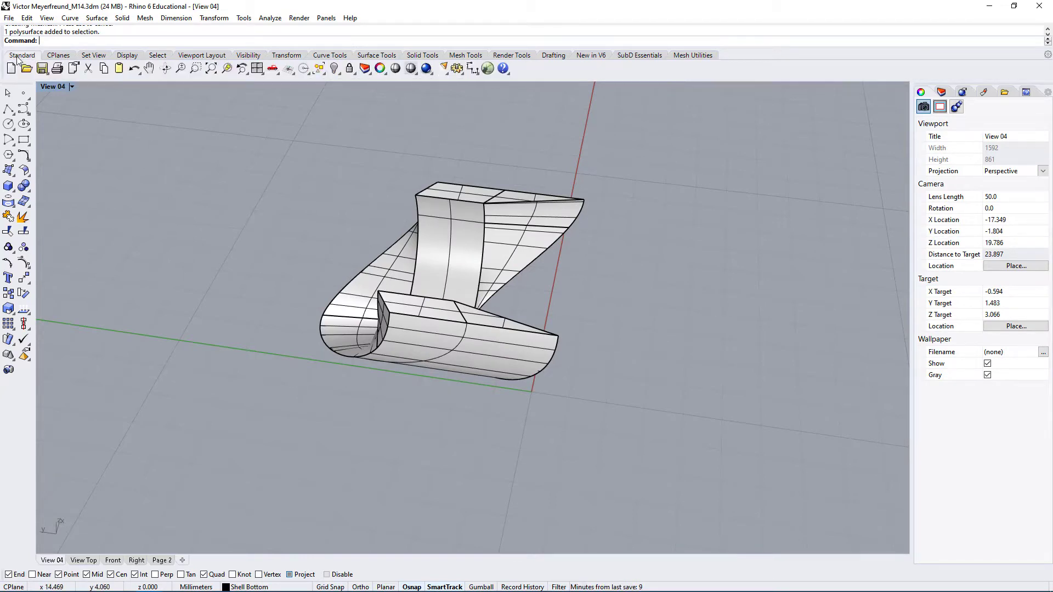
pyautogui.click(337, 71)
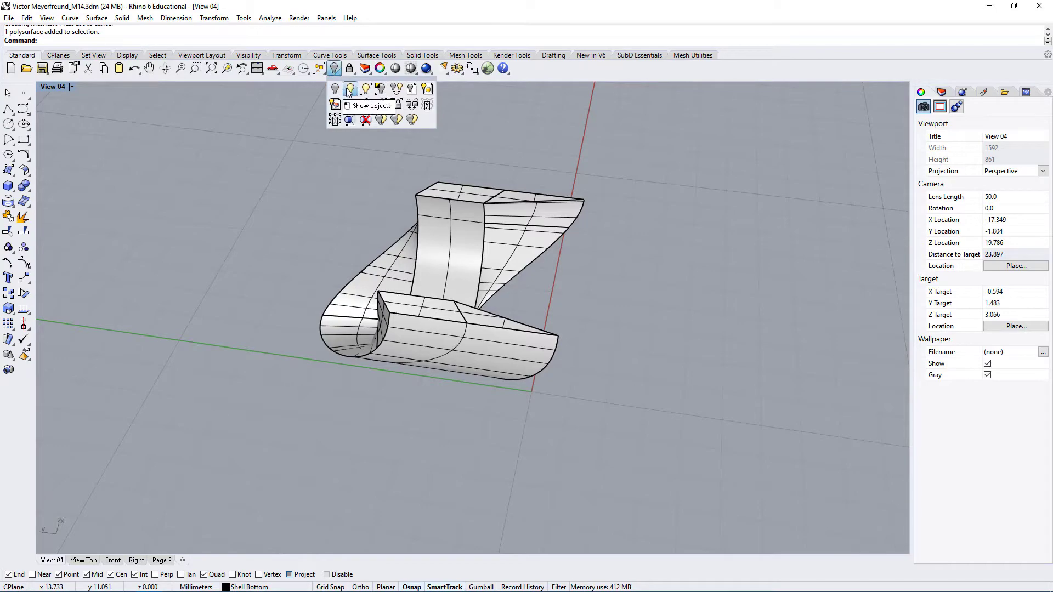
pyautogui.click(351, 89)
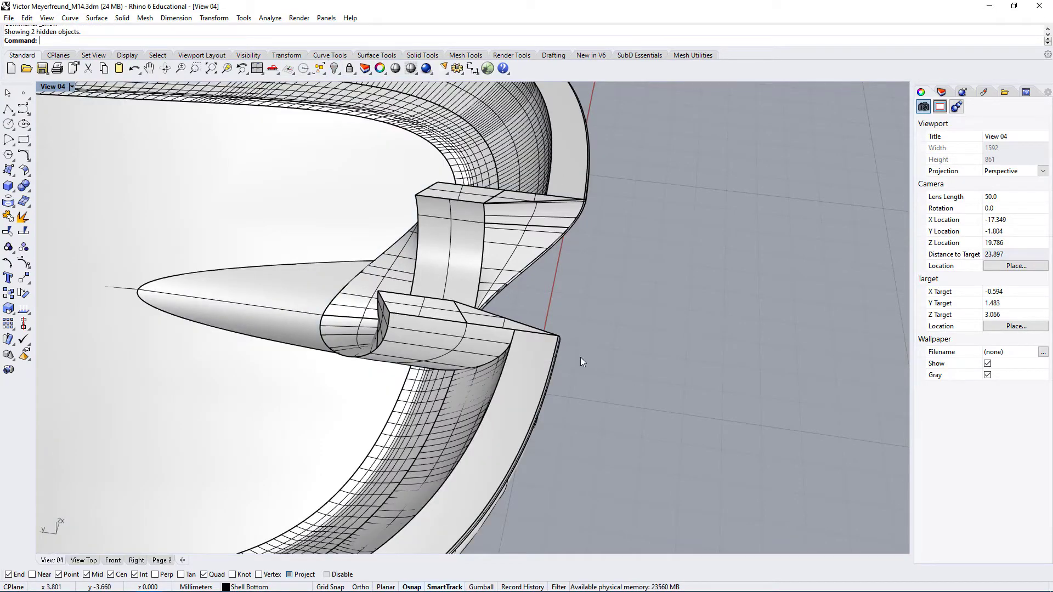
# Select the cutout piece and the bottom shell to check their object types, and clear the selection
pyautogui.moveTo(580, 357); pyautogui.dragTo(402, 337, button='right')
pyautogui.click(402, 337)
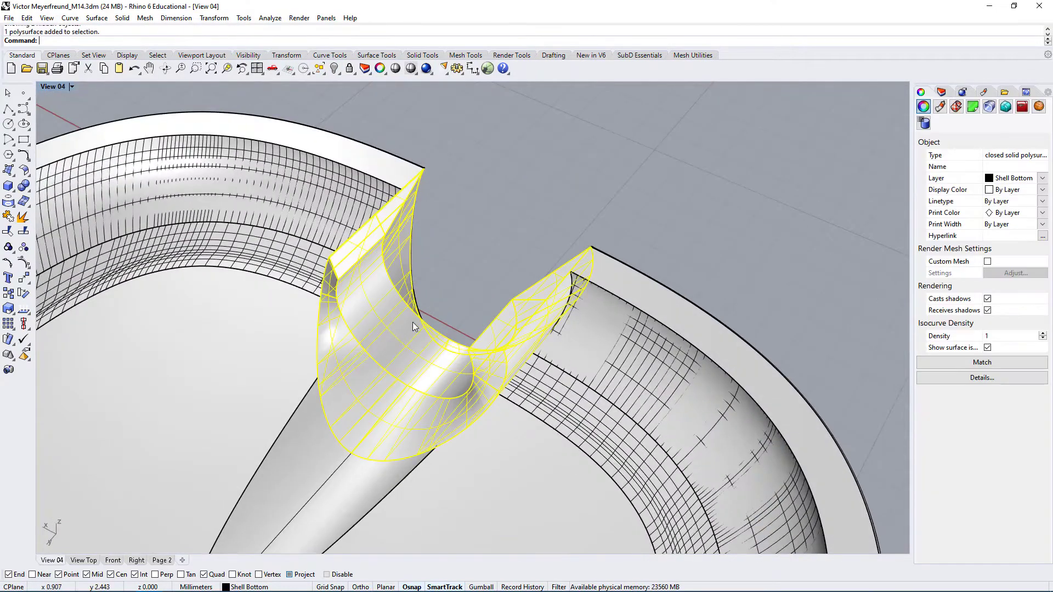
pyautogui.moveTo(488, 366); pyautogui.dragTo(624, 394, button='right')
pyautogui.keyDown('shift'); pyautogui.click(624, 394); pyautogui.keyUp('shift')
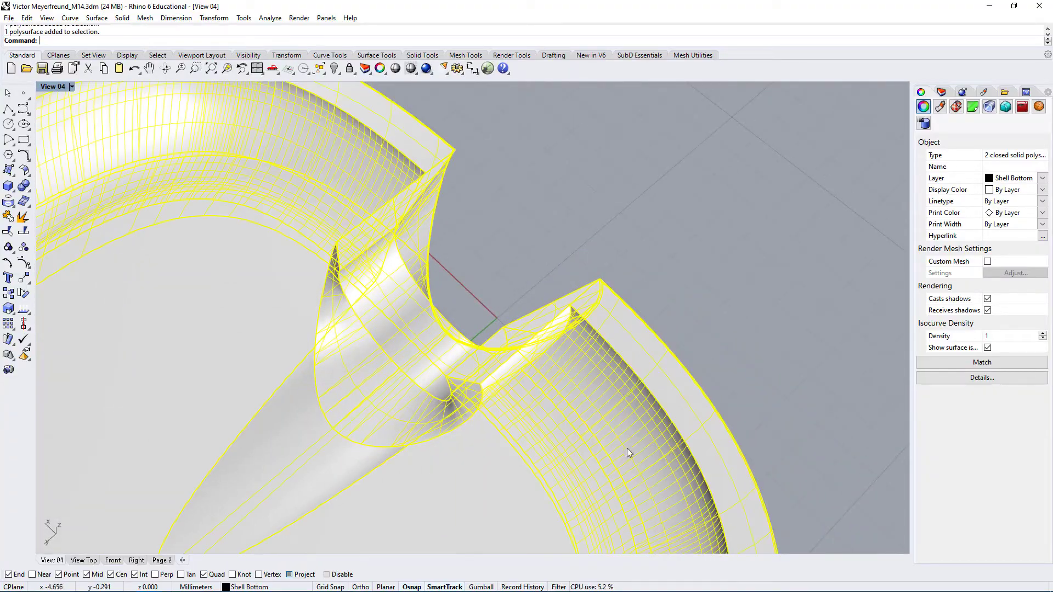
pyautogui.moveTo(627, 448); pyautogui.dragTo(479, 429, button='right')
pyautogui.click(521, 246)
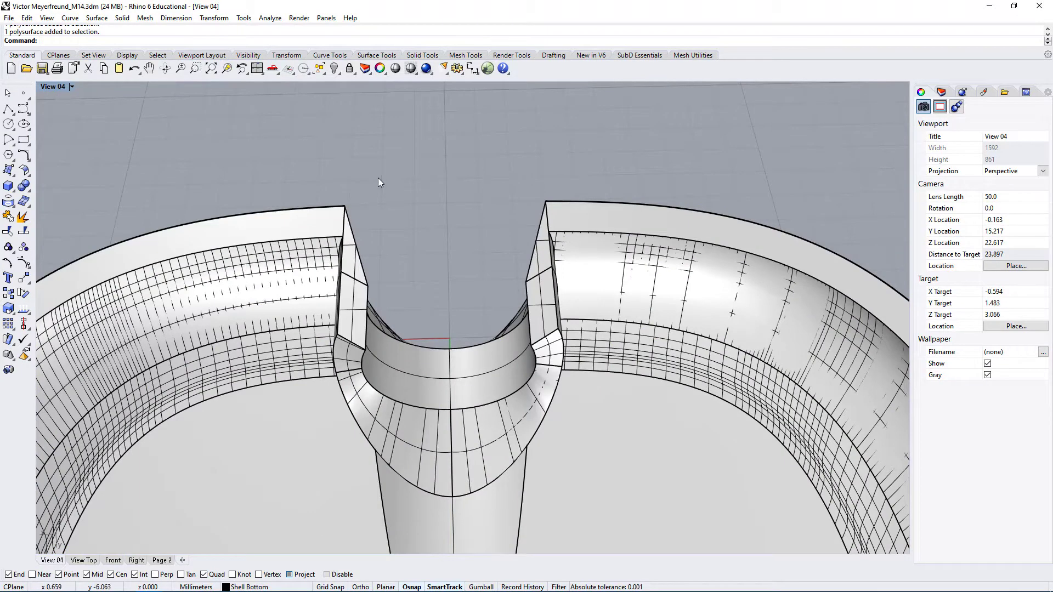
# Try to combine the cutout piece and the bottom shell with a Boolean union
pyautogui.click(445, 374)
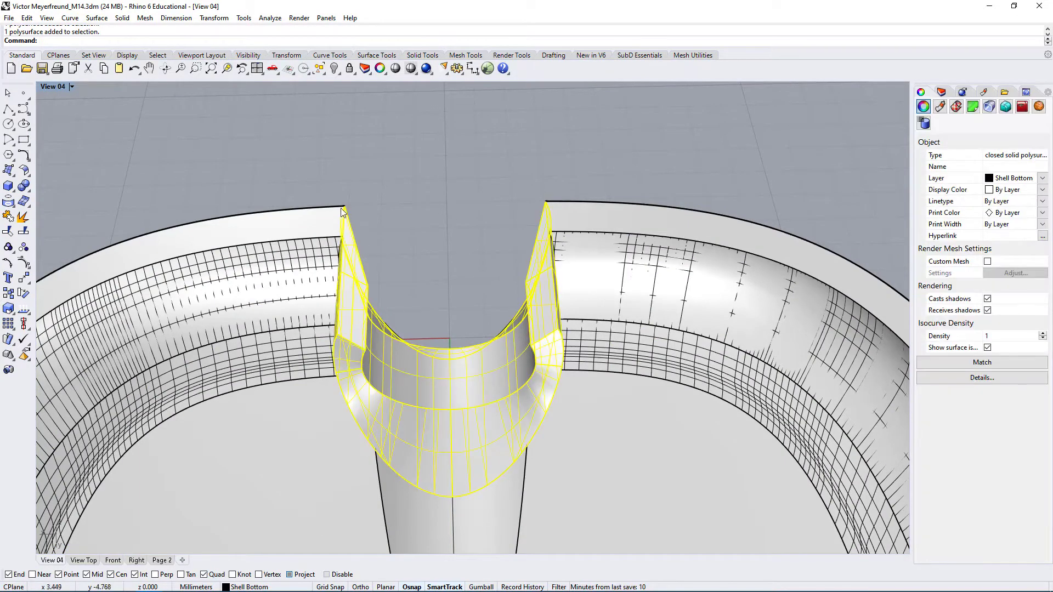
pyautogui.moveTo(487, 394); pyautogui.dragTo(473, 380, button='right')
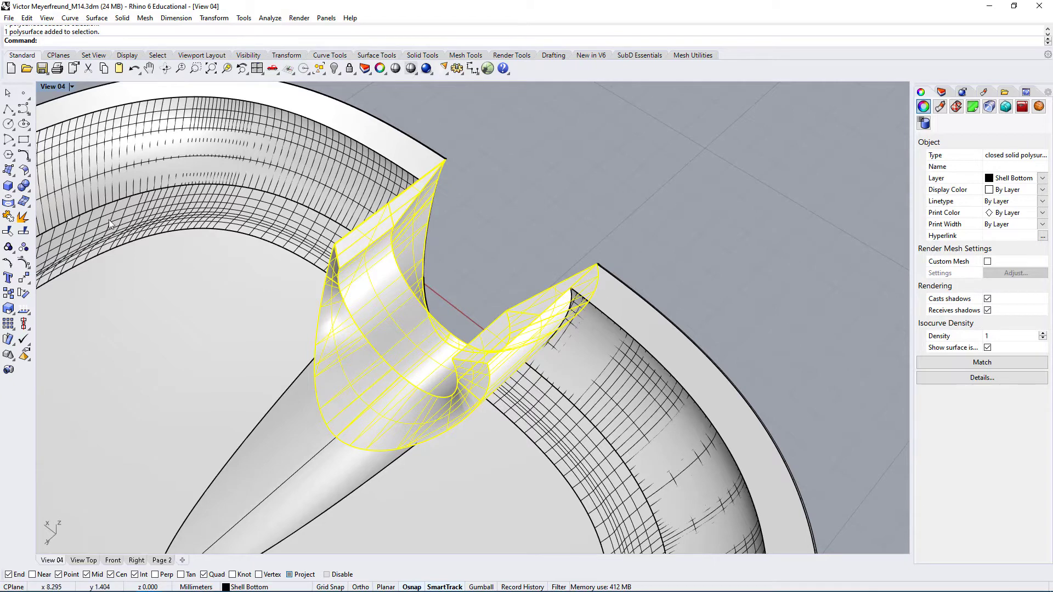
pyautogui.click(23, 187)
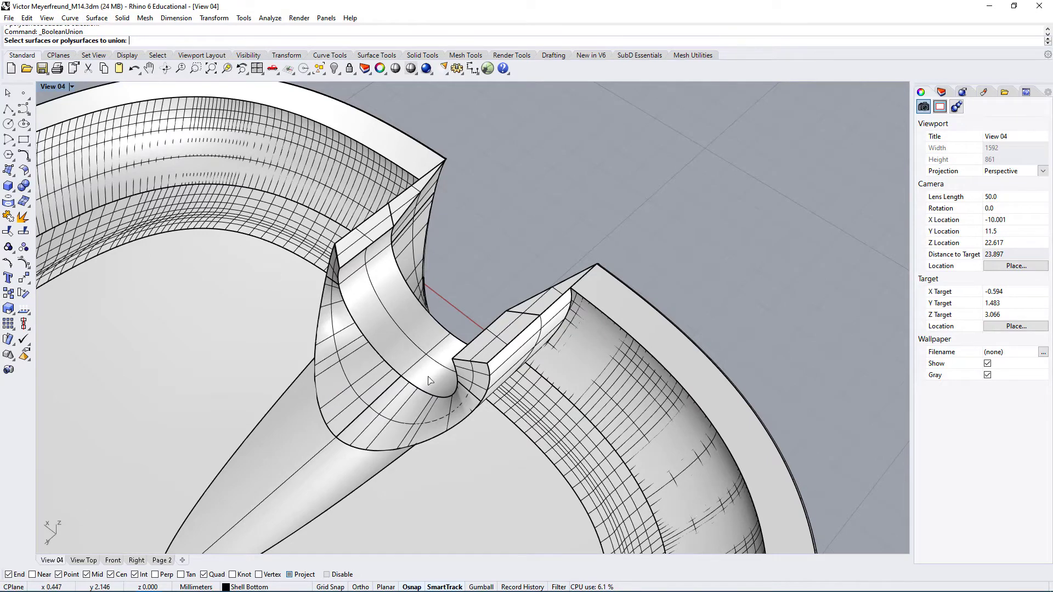
pyautogui.click(388, 367)
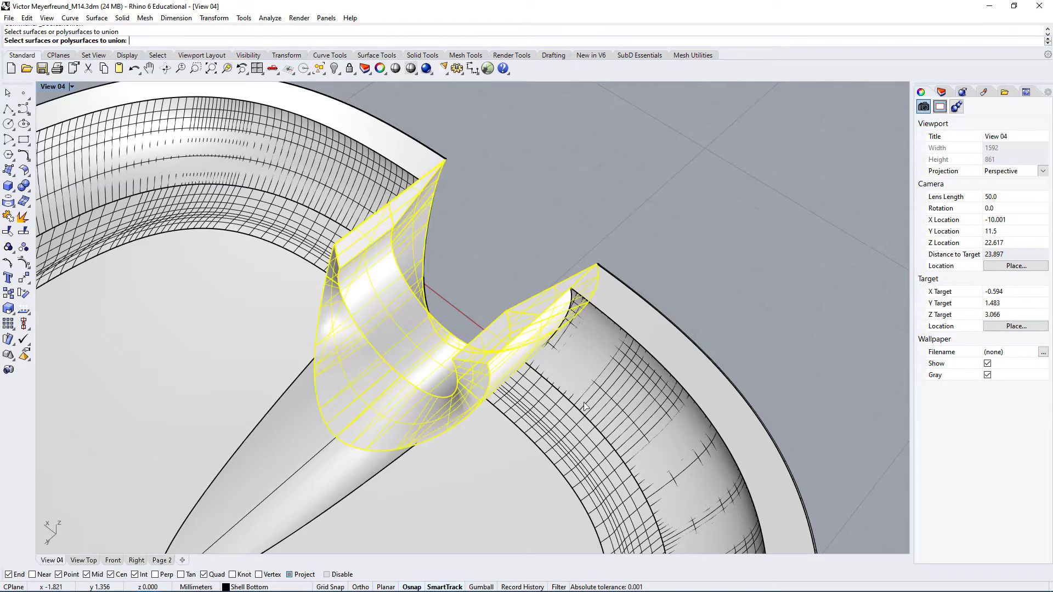
pyautogui.click(636, 396)
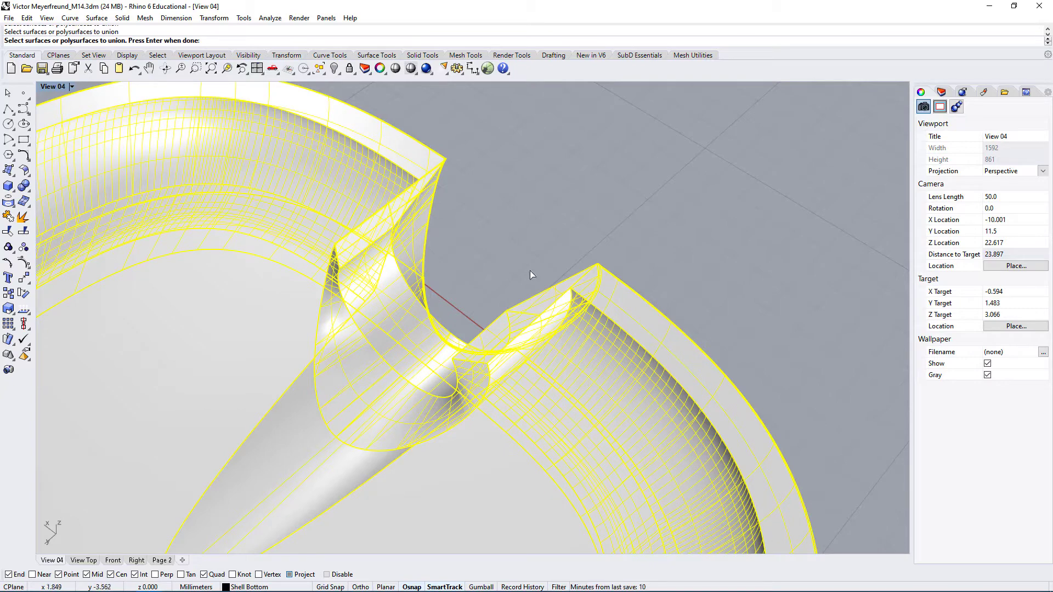
pyautogui.press('Return')
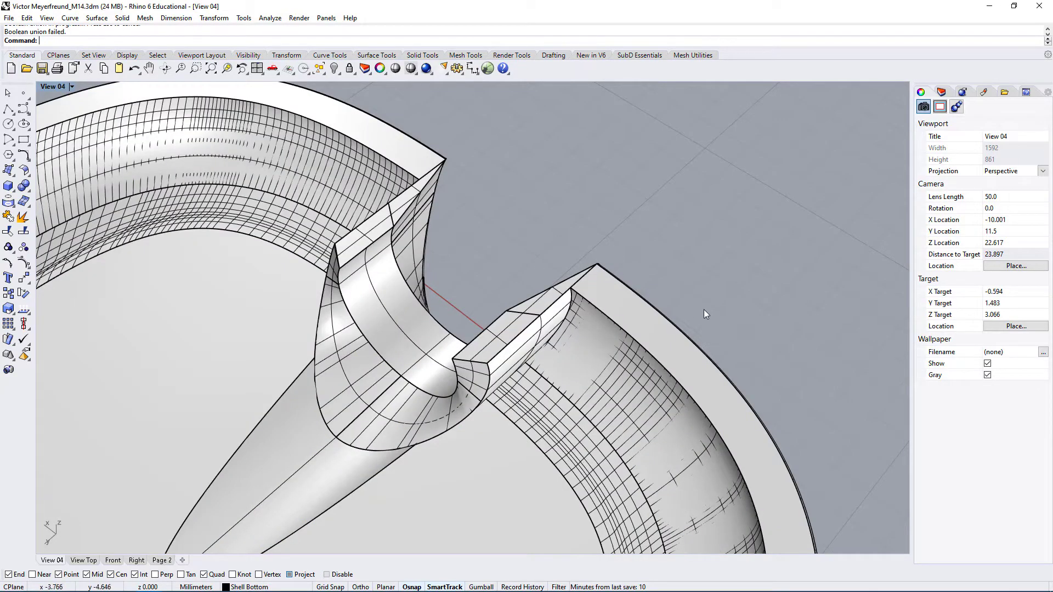
# Examine how the shell's inner wall meets the outer face of the cutout piece, selecting each face individually
pyautogui.moveTo(705, 314); pyautogui.dragTo(322, 285, button='right')
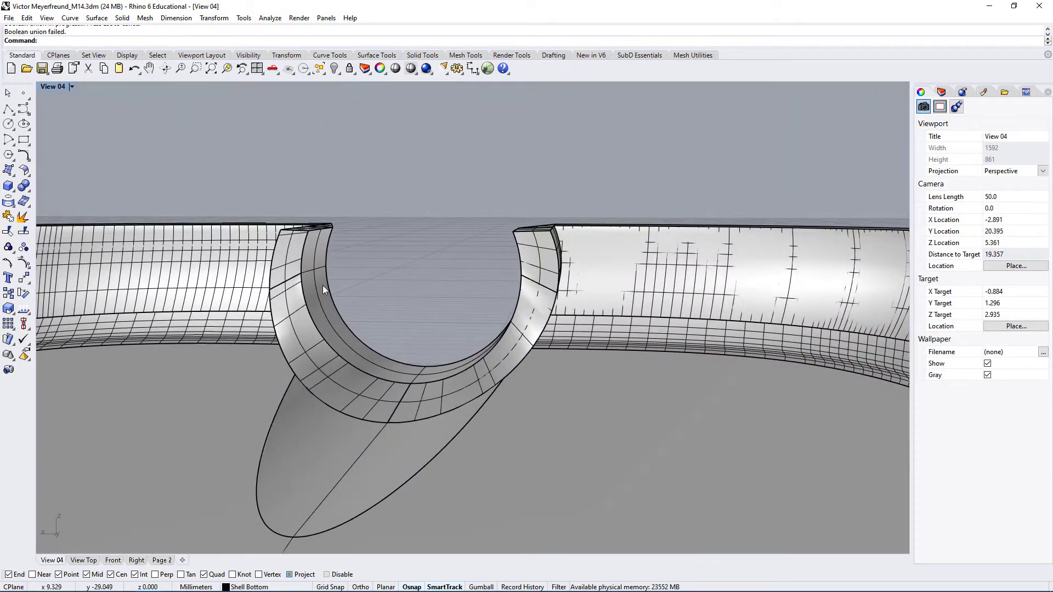
pyautogui.moveTo(463, 380); pyautogui.dragTo(607, 331, button='right')
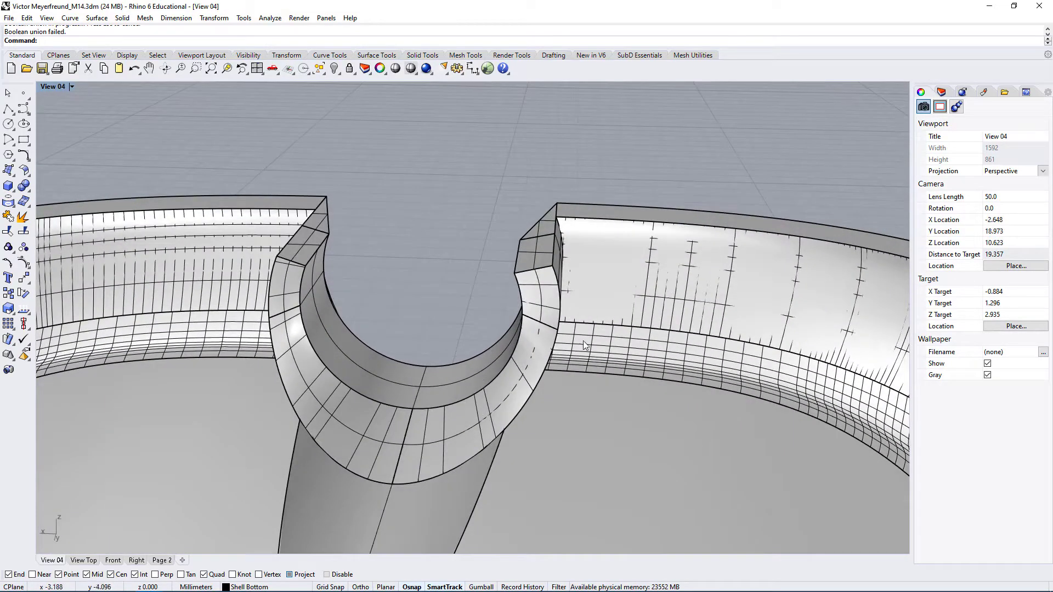
pyautogui.keyDown('ctrl'); pyautogui.keyDown('shift'); pyautogui.click(650, 259); pyautogui.keyUp('shift'); pyautogui.keyUp('ctrl')
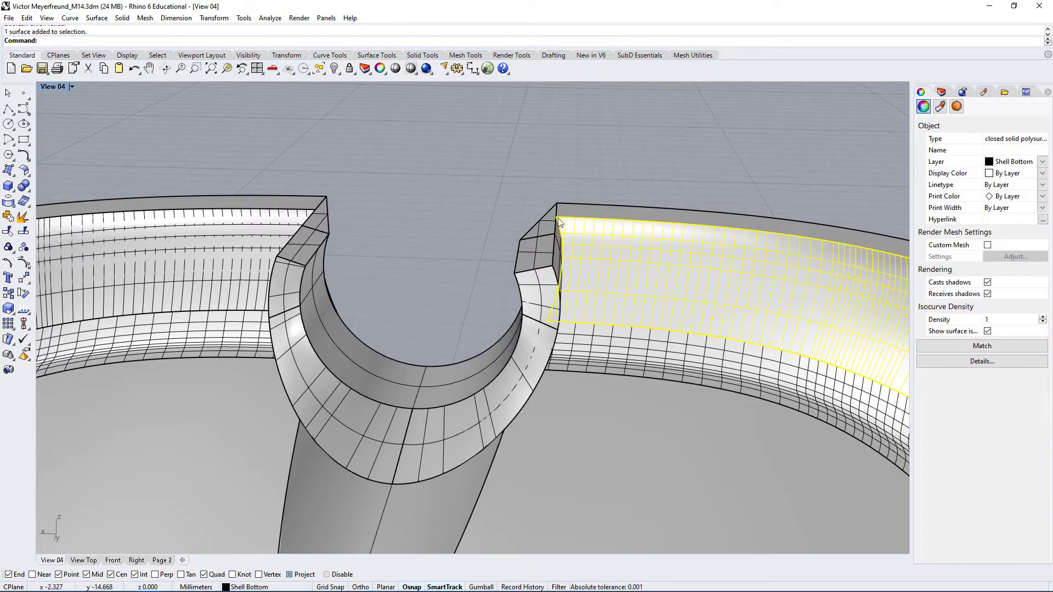
pyautogui.moveTo(442, 220); pyautogui.dragTo(569, 225, button='right')
pyautogui.scroll(4, 554, 296)
pyautogui.click(713, 159)
pyautogui.click(530, 294)
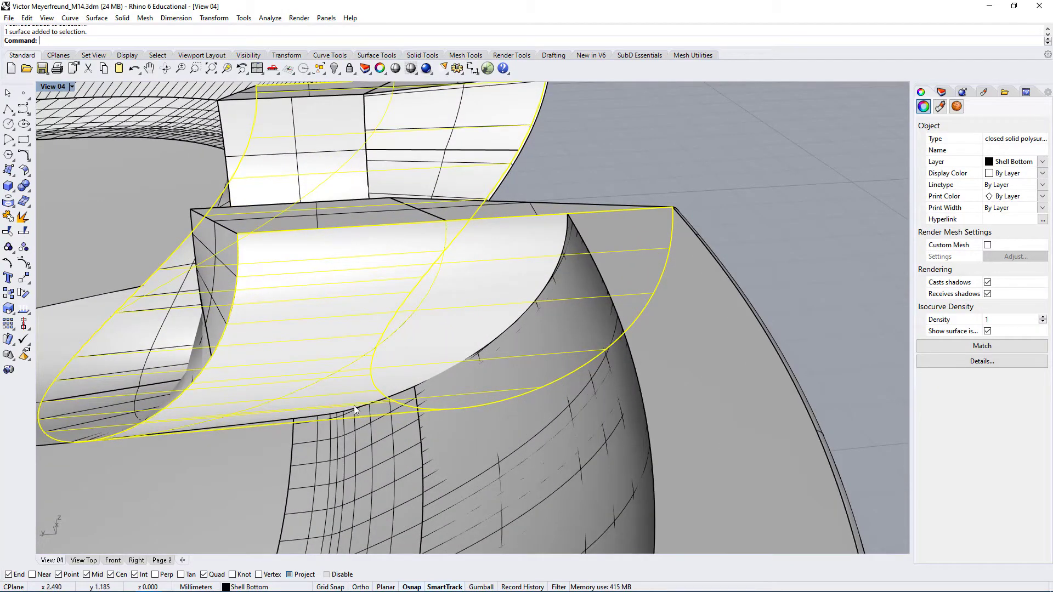
pyautogui.moveTo(354, 406); pyautogui.dragTo(567, 292, button='right')
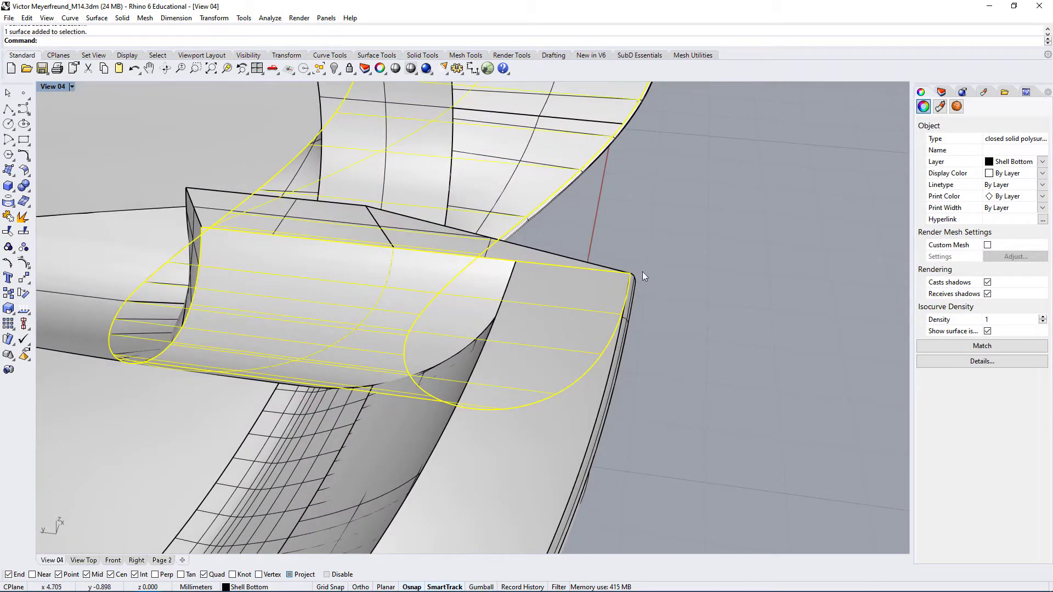
pyautogui.moveTo(453, 285); pyautogui.dragTo(409, 271, button='right')
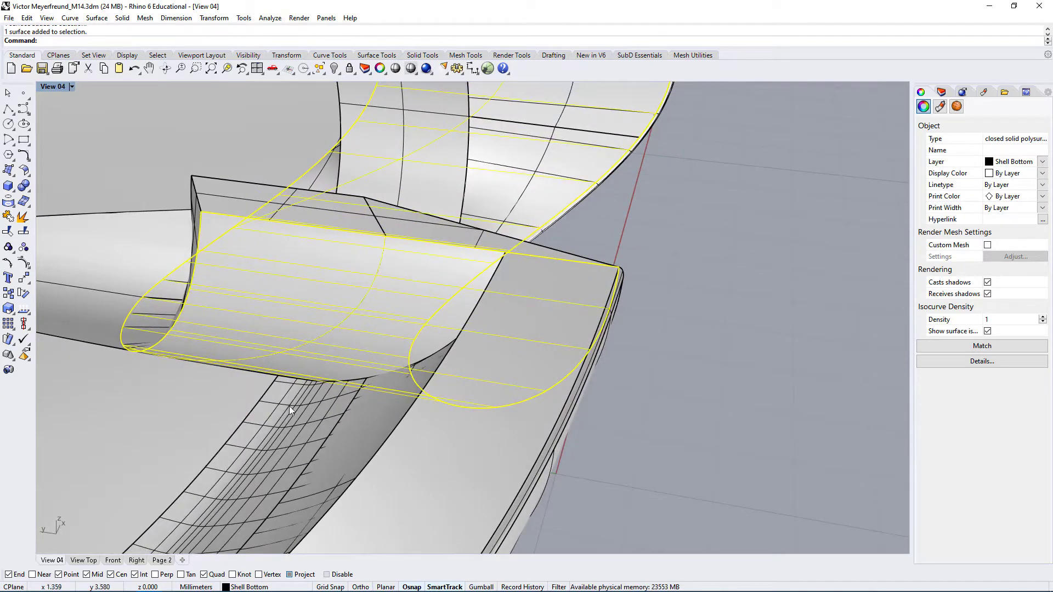
pyautogui.moveTo(347, 345); pyautogui.dragTo(454, 328, button='right')
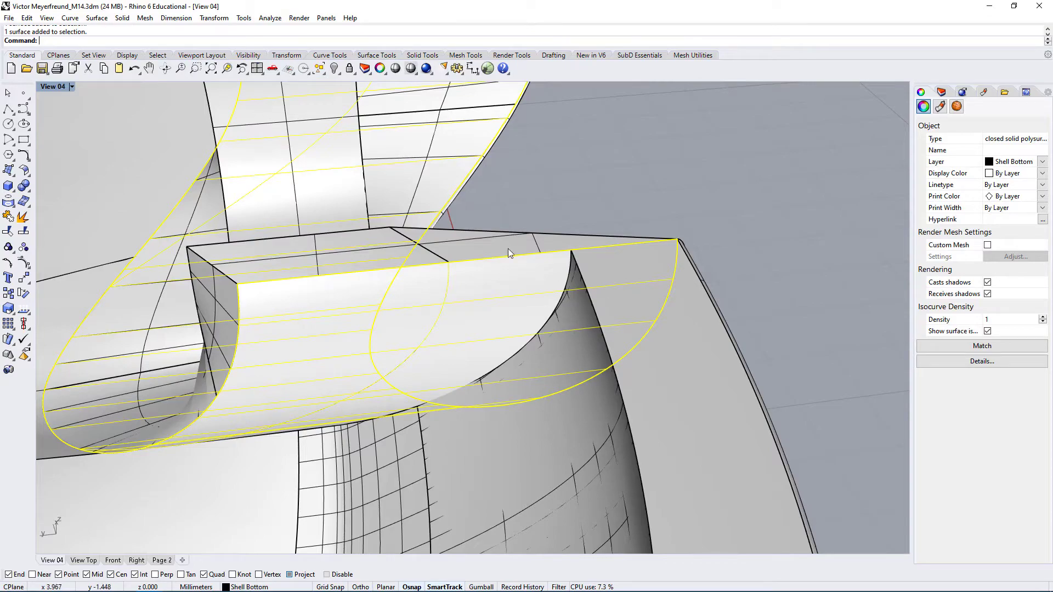
# Select the shell's tapered channel face and the whole shell to examine their edges at the cutout, and clear the selection
pyautogui.moveTo(507, 251); pyautogui.dragTo(478, 266, button='right')
pyautogui.click(478, 266)
pyautogui.click(553, 463)
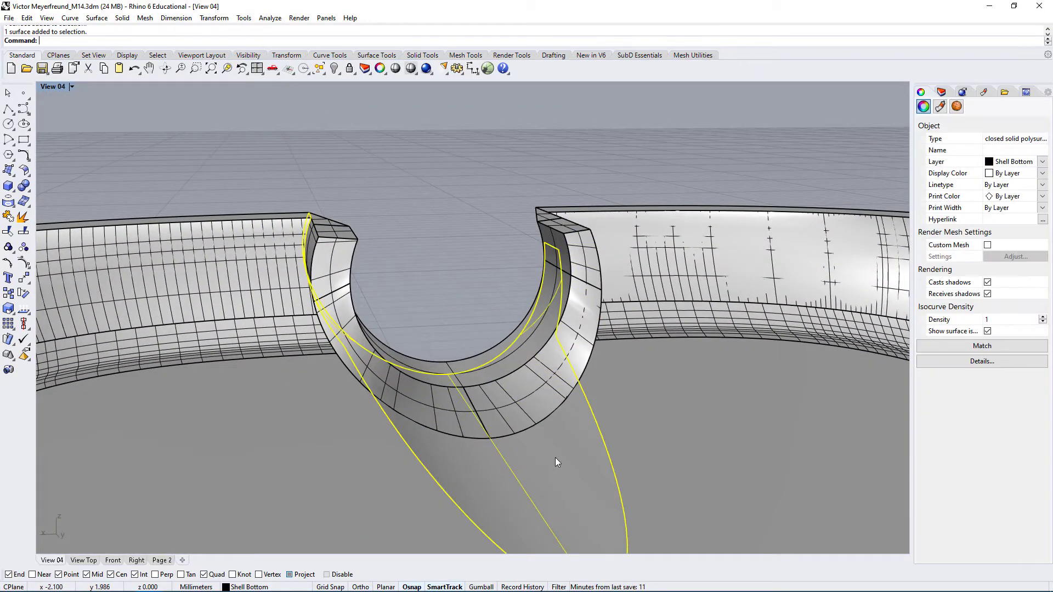
pyautogui.moveTo(555, 457); pyautogui.dragTo(473, 453, button='right')
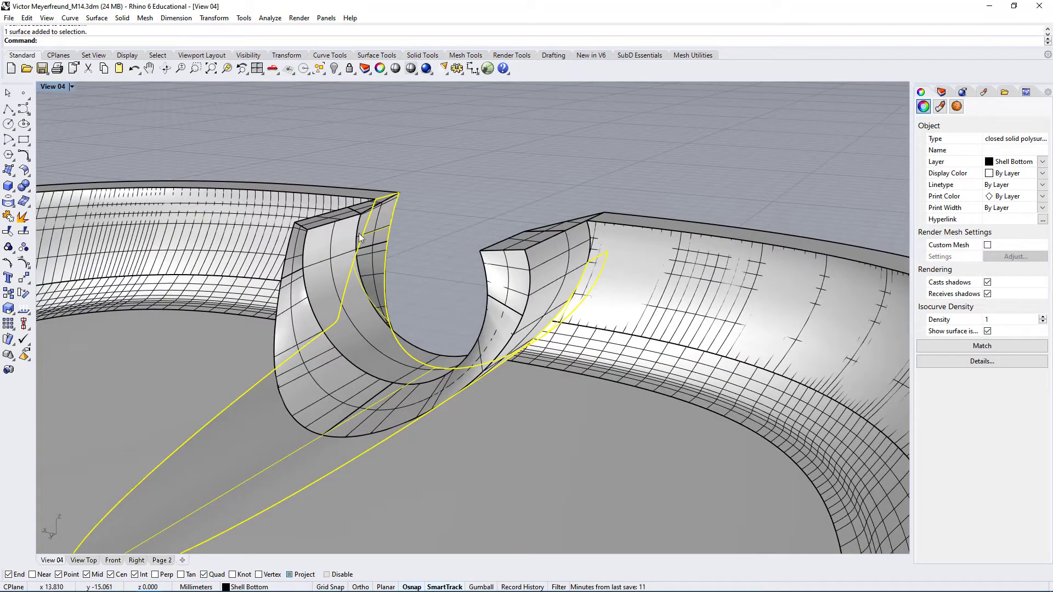
pyautogui.moveTo(451, 398); pyautogui.dragTo(457, 453, button='right')
pyautogui.click(730, 437)
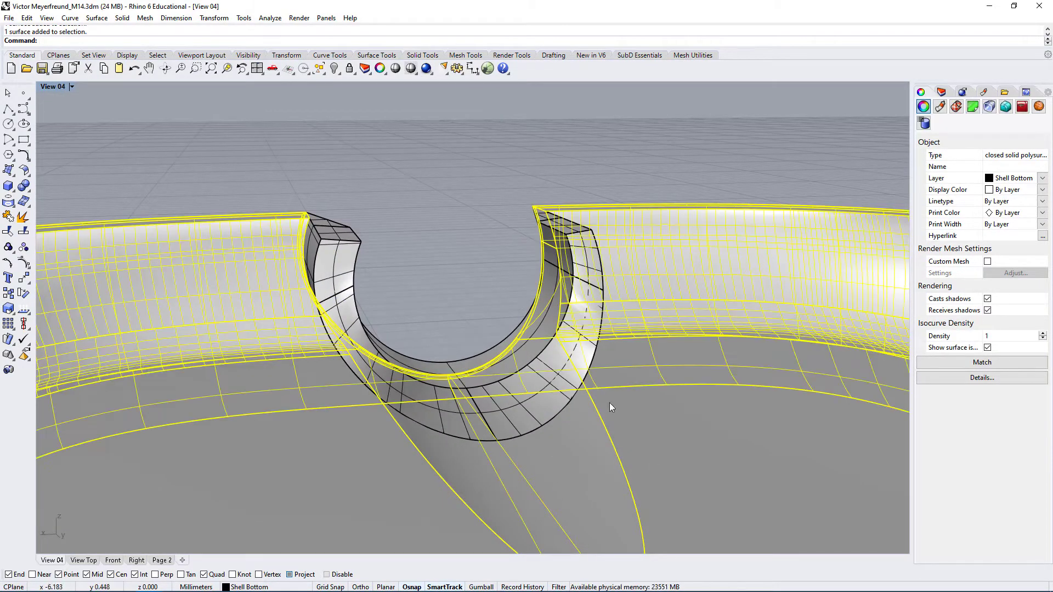
pyautogui.press('Escape')
# Select the outer face of the cutout piece, inspect its fit against the shell from inside and outside, and deselect it
pyautogui.moveTo(609, 402); pyautogui.dragTo(443, 332, button='right')
pyautogui.click(442, 328)
pyautogui.moveTo(518, 363); pyautogui.dragTo(599, 455, button='right')
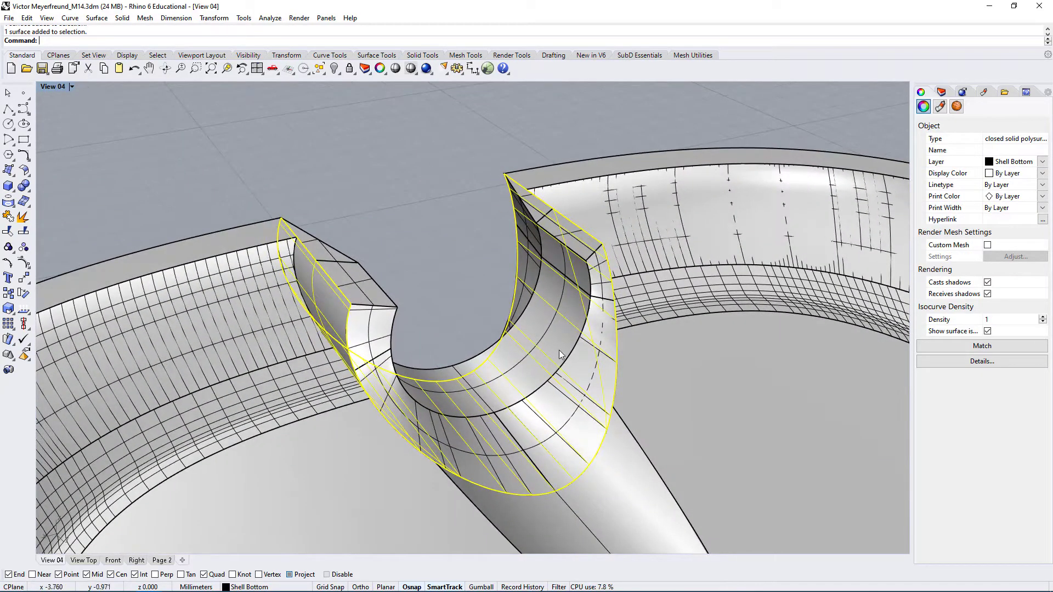
pyautogui.moveTo(623, 408); pyautogui.dragTo(504, 380, button='right')
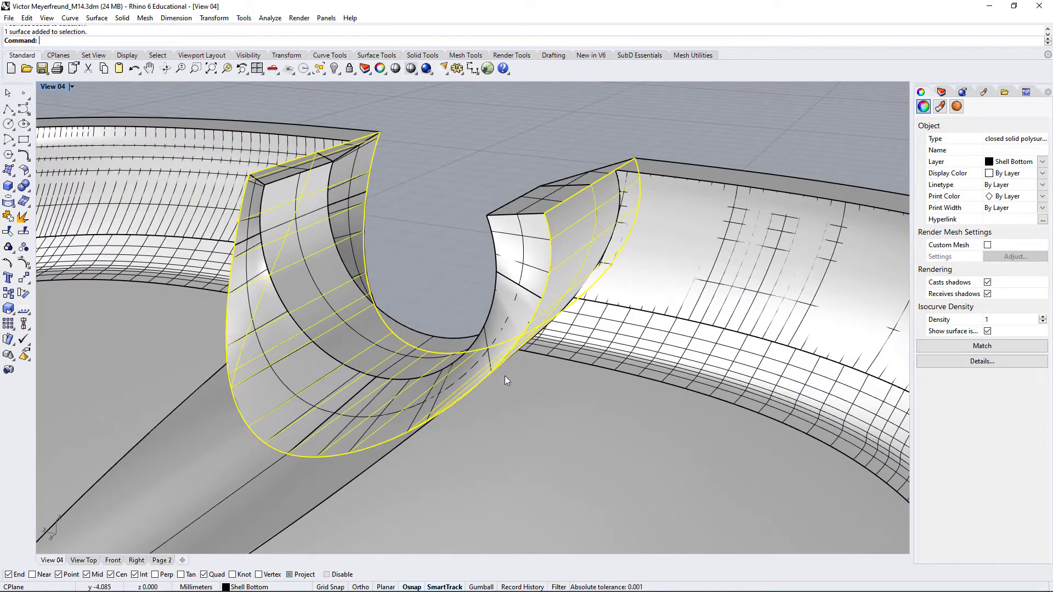
pyautogui.moveTo(360, 463); pyautogui.dragTo(389, 448, button='right')
pyautogui.moveTo(470, 414); pyautogui.dragTo(401, 452, button='right')
pyautogui.moveTo(583, 401); pyautogui.dragTo(471, 395, button='right')
pyautogui.click(424, 438)
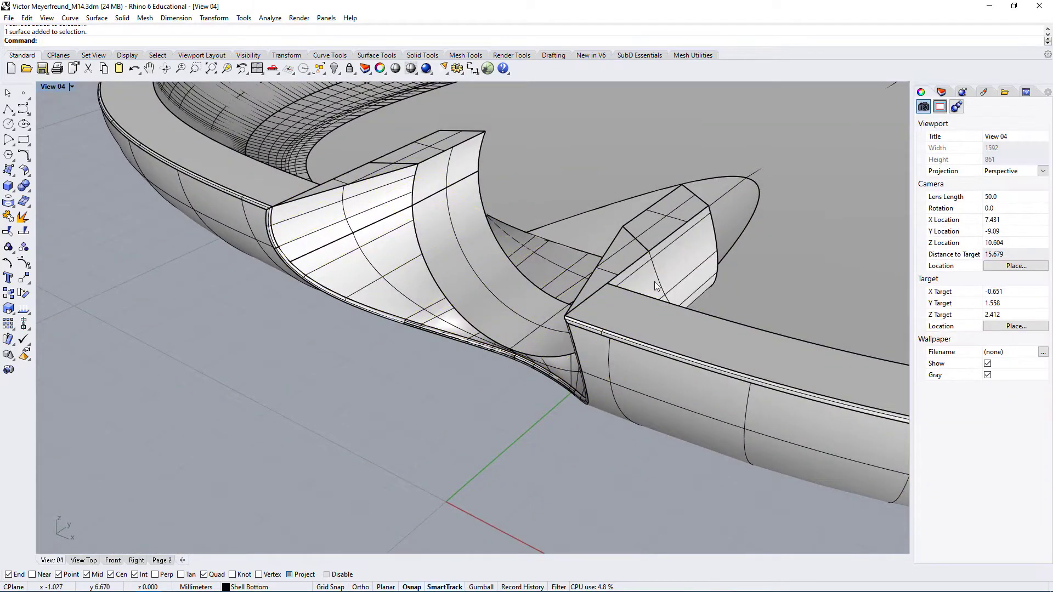
pyautogui.moveTo(656, 286); pyautogui.dragTo(516, 299, button='right')
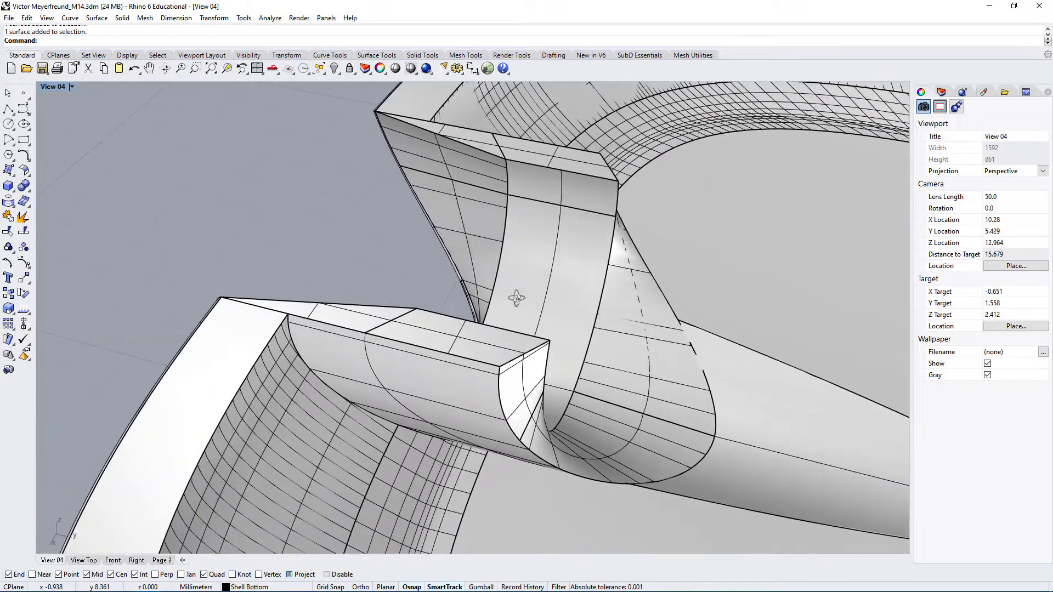
pyautogui.scroll(-2, 347, 239)
pyautogui.scroll(2, 326, 381)
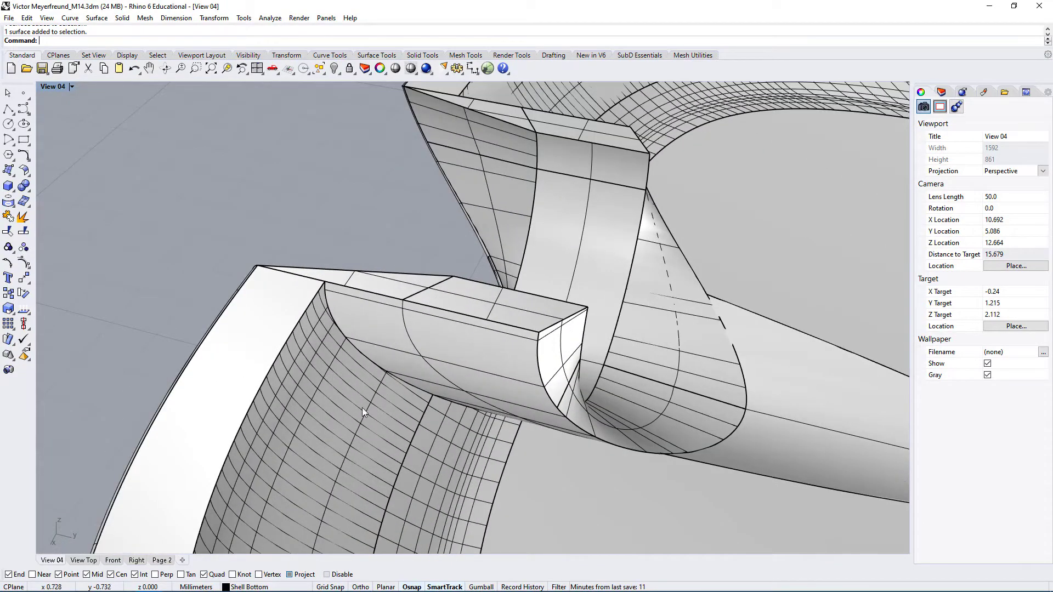
# Explode the bottom shell into single surfaces and clear the selection
pyautogui.click(347, 420)
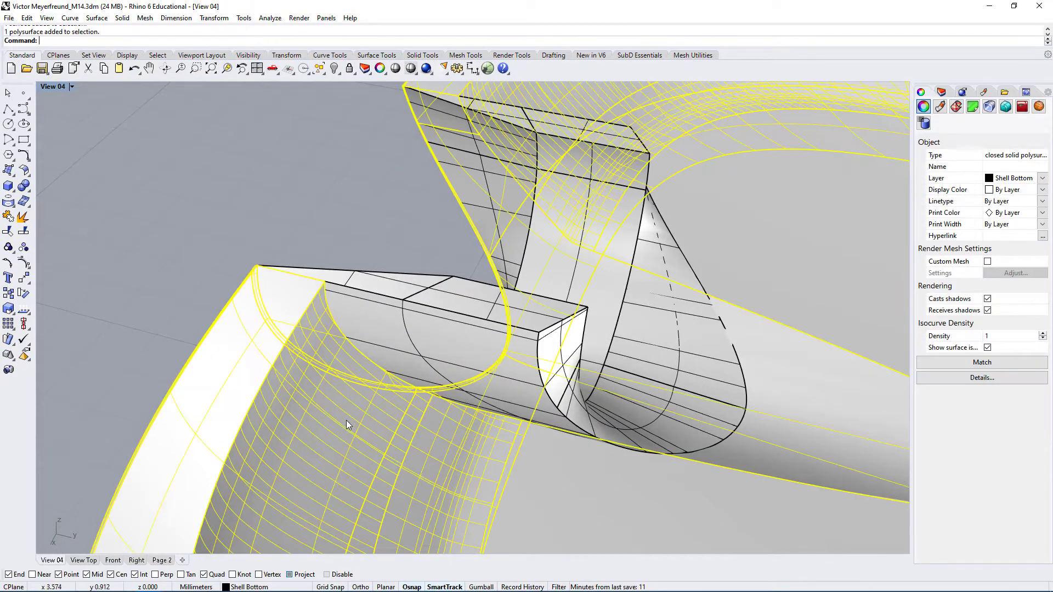
pyautogui.click(25, 220)
pyautogui.press('Escape')
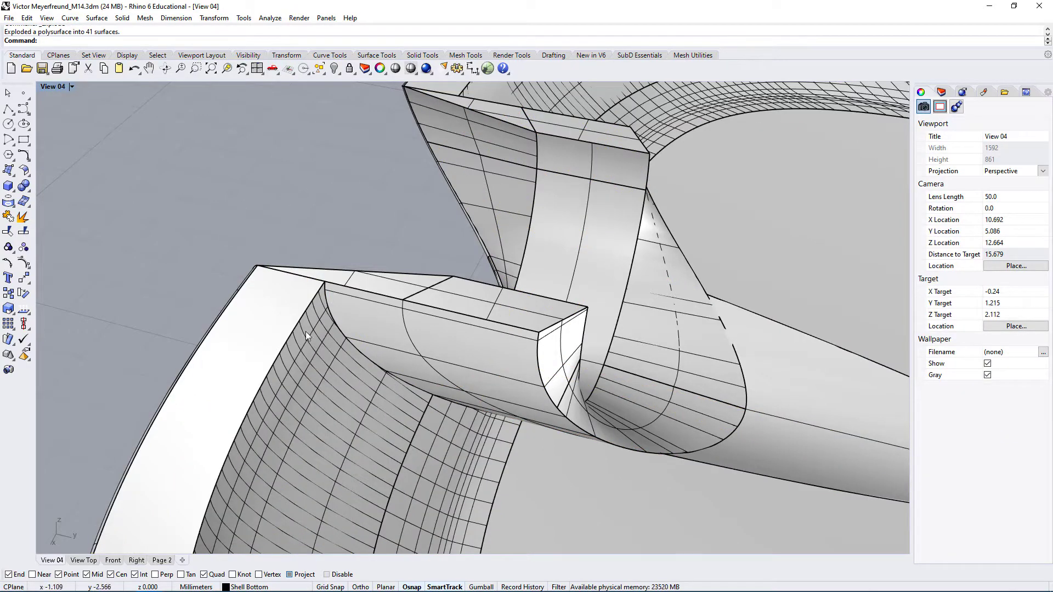
# Select the shell's inner wall surface beside the cutout and set the viewport to Ghosted display to inspect the overlap
pyautogui.scroll(3, 305, 331)
pyautogui.click(426, 449)
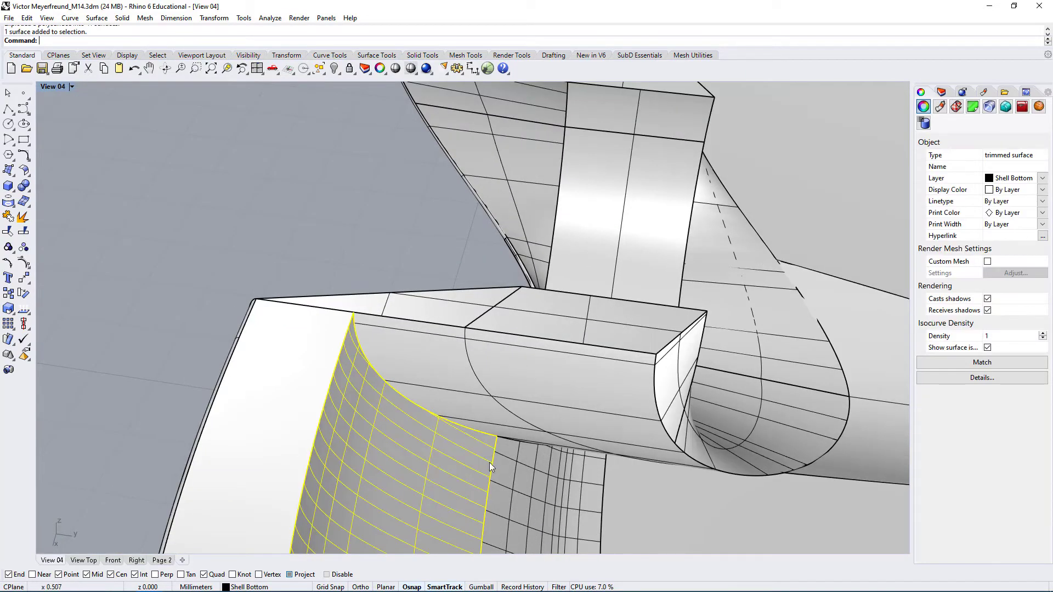
pyautogui.moveTo(489, 462)
pyautogui.mouseDown(button='right')
pyautogui.moveTo(289, 318)
pyautogui.moveTo(324, 343)
pyautogui.mouseUp(button='right')
pyautogui.rightClick(49, 85)
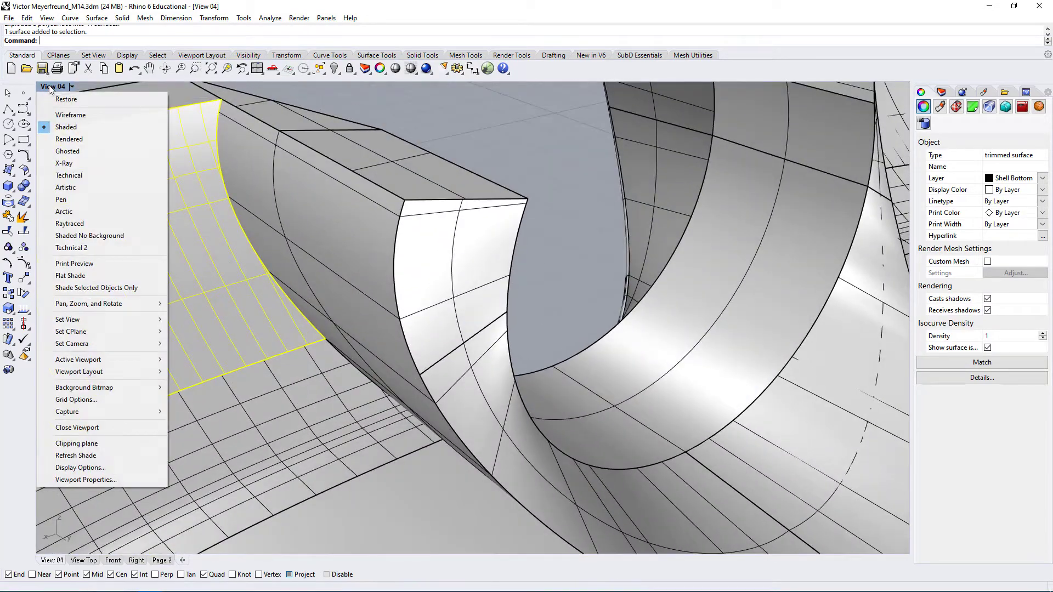
pyautogui.click(72, 154)
pyautogui.moveTo(82, 164); pyautogui.dragTo(336, 251, button='right')
pyautogui.scroll(3, 532, 381)
# Explode the cutout piece into single surfaces and clear the selection
pyautogui.click(551, 290)
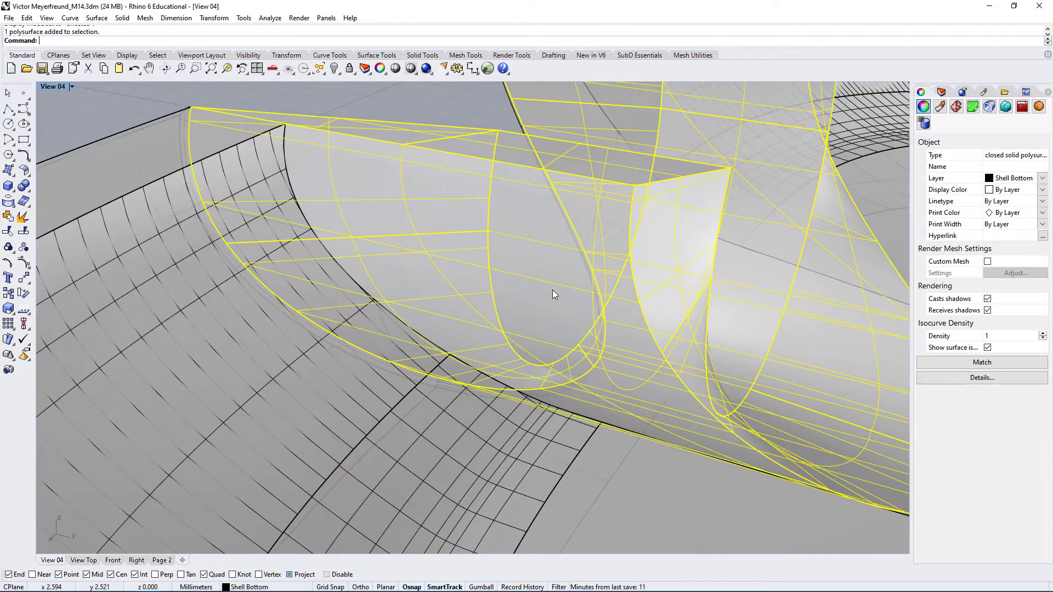
pyautogui.click(23, 217)
pyautogui.scroll(-5, 439, 300)
pyautogui.click(242, 148)
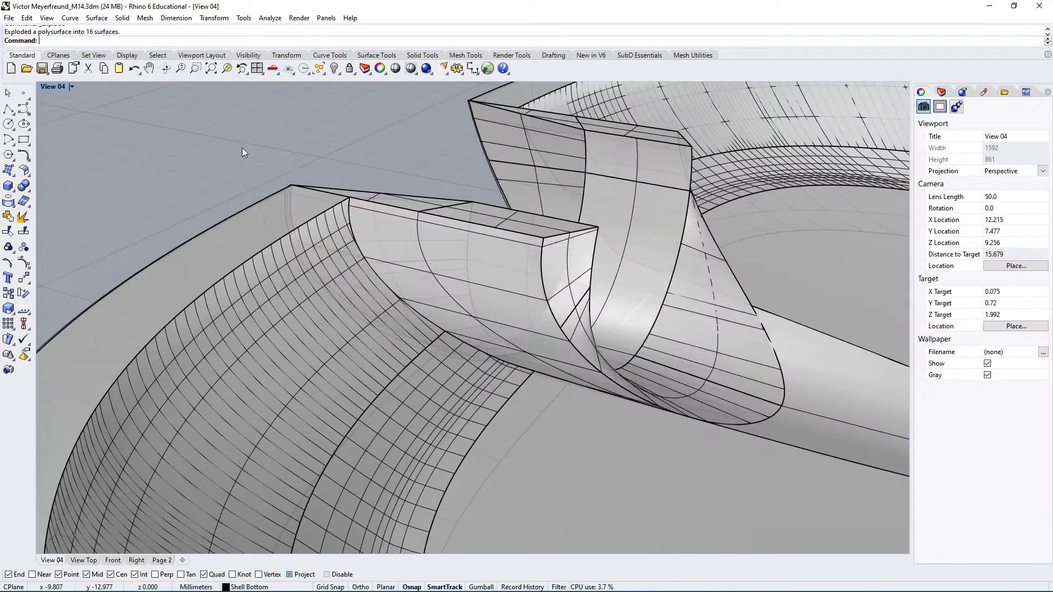
# Select the cutout's outer face together with the shell's adjoining inner wall, transition and floor surfaces on one side of the cutout
pyautogui.click(482, 264)
pyautogui.click(426, 252)
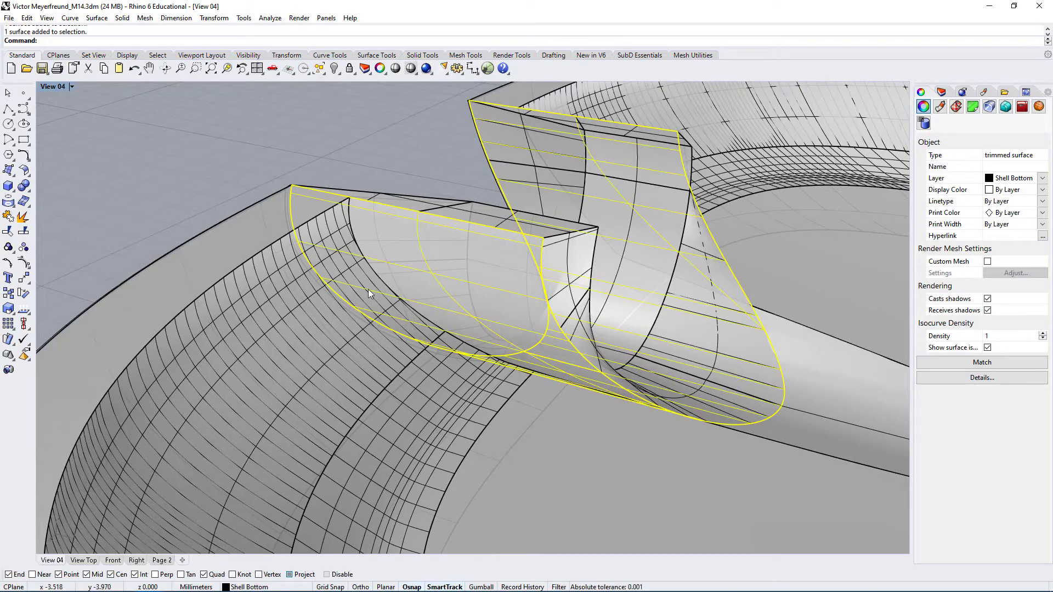
pyautogui.moveTo(369, 292); pyautogui.dragTo(386, 174, button='right')
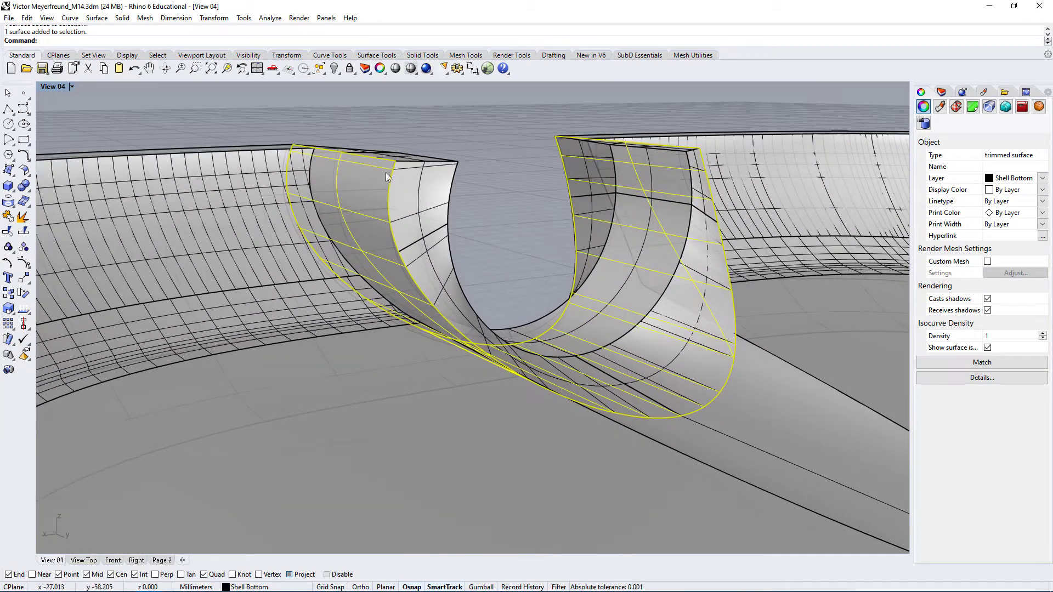
pyautogui.moveTo(383, 304); pyautogui.dragTo(303, 294, button='right')
pyautogui.keyDown('shift'); pyautogui.click(330, 341); pyautogui.keyUp('shift')
pyautogui.keyDown('shift'); pyautogui.click(366, 392); pyautogui.keyUp('shift')
pyautogui.moveTo(397, 422); pyautogui.dragTo(614, 426, button='right')
pyautogui.keyDown('shift'); pyautogui.click(441, 425); pyautogui.keyUp('shift')
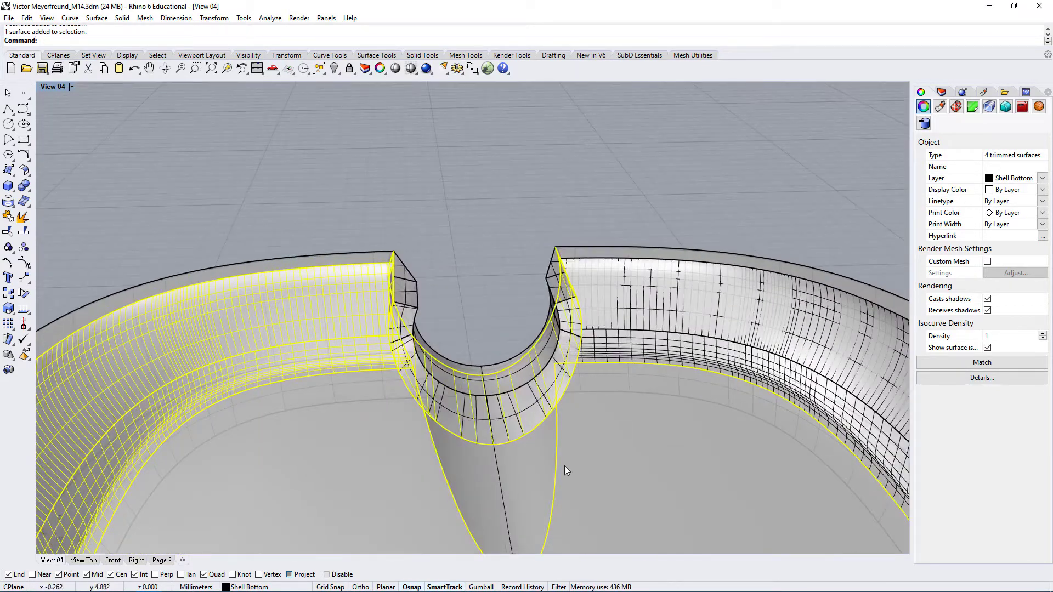
# Add the remaining inner shell surfaces and the flat rim surface on the other side of the cutout to the selection
pyautogui.moveTo(566, 470); pyautogui.dragTo(472, 462, button='right')
pyautogui.keyDown('shift'); pyautogui.click(444, 465); pyautogui.keyUp('shift')
pyautogui.moveTo(382, 519); pyautogui.dragTo(469, 434, button='right')
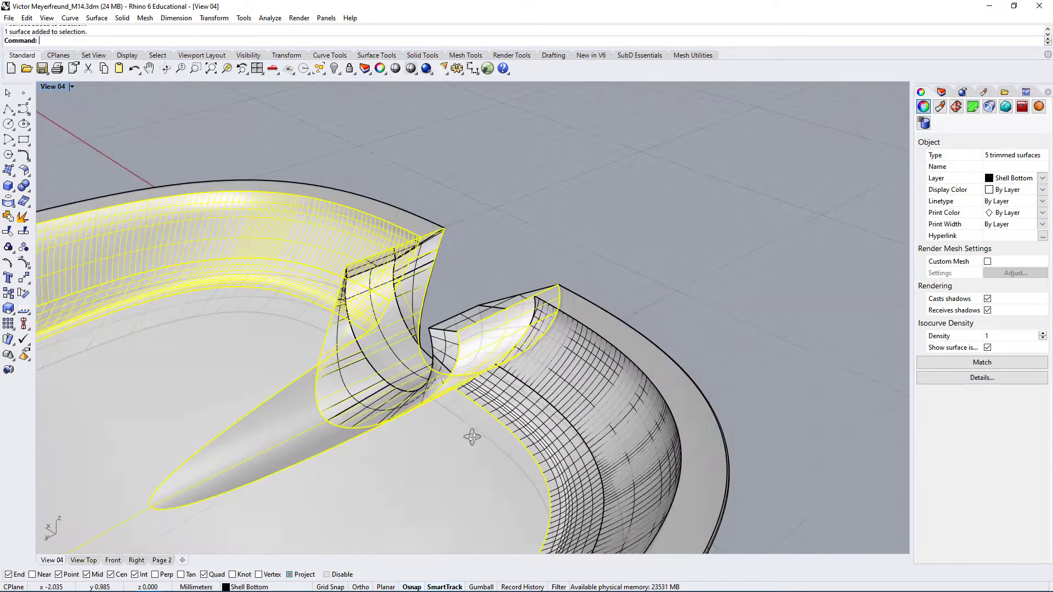
pyautogui.keyDown('shift'); pyautogui.click(530, 405); pyautogui.keyUp('shift')
pyautogui.moveTo(540, 387); pyautogui.dragTo(582, 402, button='right')
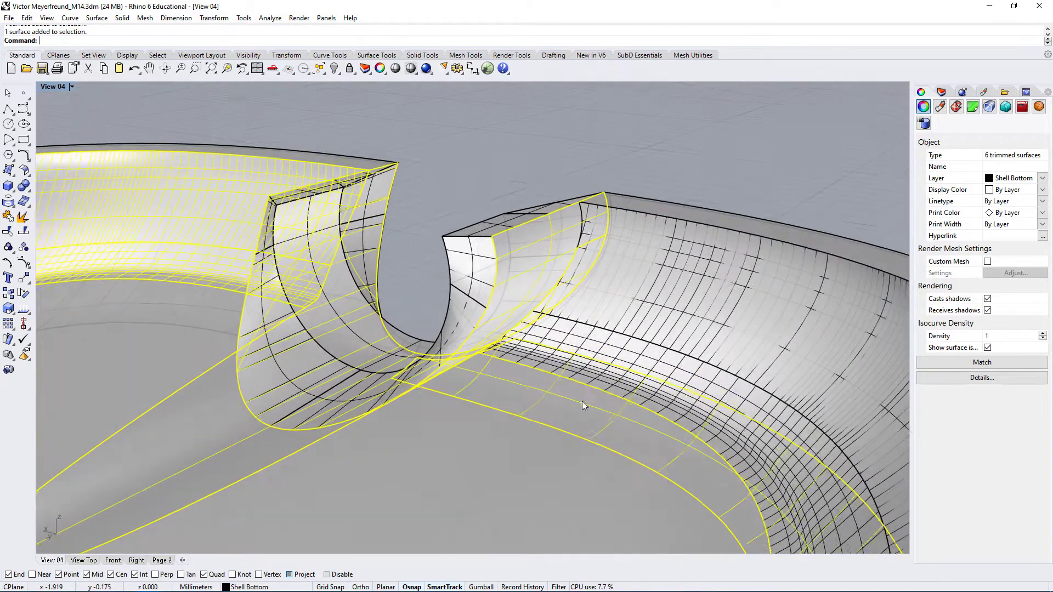
pyautogui.keyDown('shift'); pyautogui.click(598, 340); pyautogui.keyUp('shift')
pyautogui.keyDown('shift'); pyautogui.click(662, 309); pyautogui.keyUp('shift')
pyautogui.moveTo(662, 309); pyautogui.dragTo(640, 328, button='right')
pyautogui.keyDown('shift'); pyautogui.click(674, 258); pyautogui.keyUp('shift')
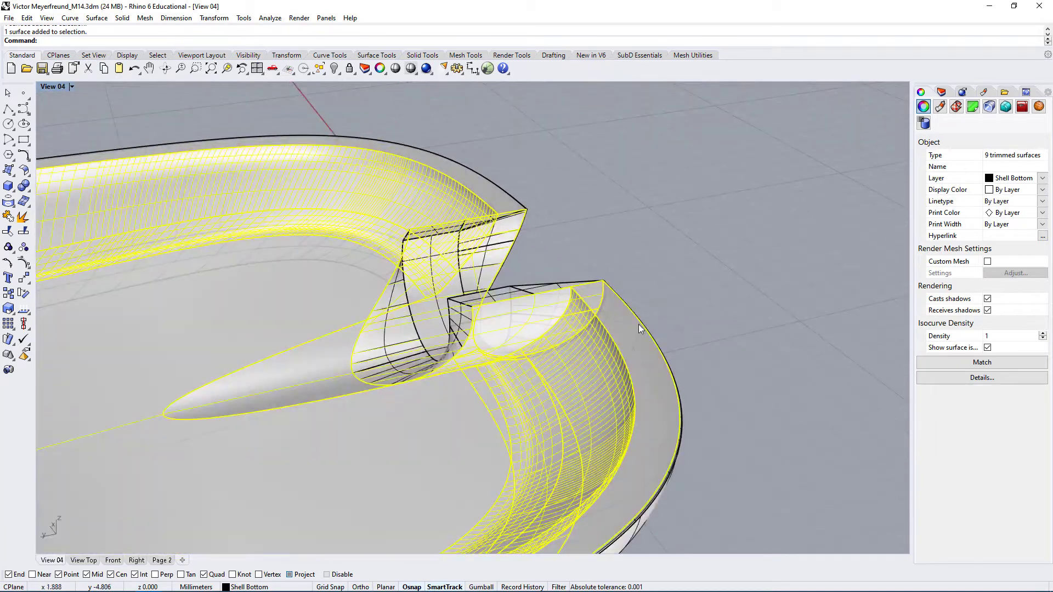
# Isolate the selected shell and cutout surfaces, clear the selection, and inspect them around the cutout
pyautogui.click(339, 74)
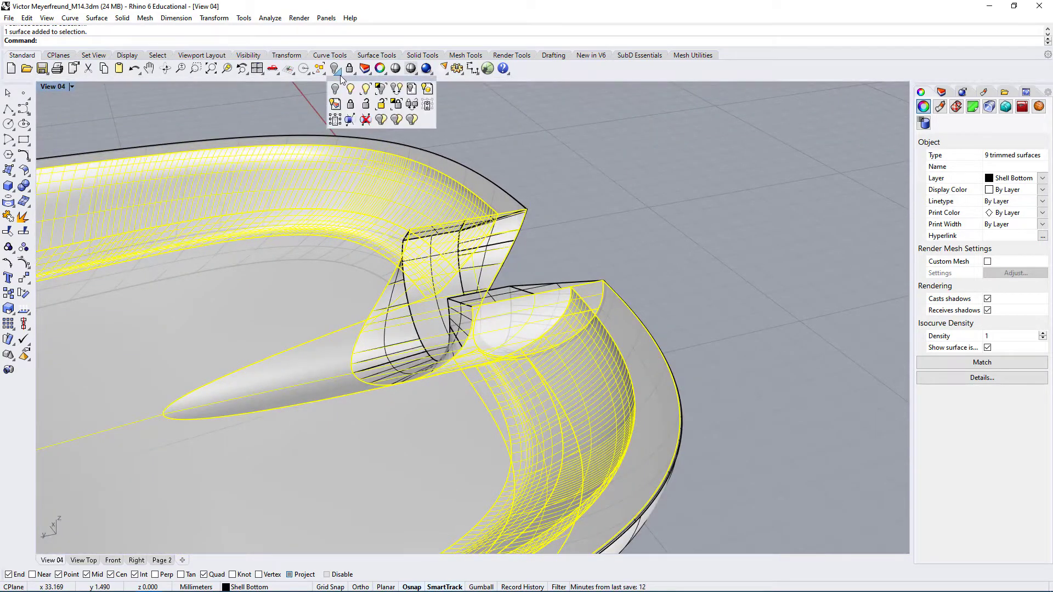
pyautogui.click(382, 90)
pyautogui.press('Escape')
pyautogui.moveTo(632, 318); pyautogui.dragTo(624, 305, button='right')
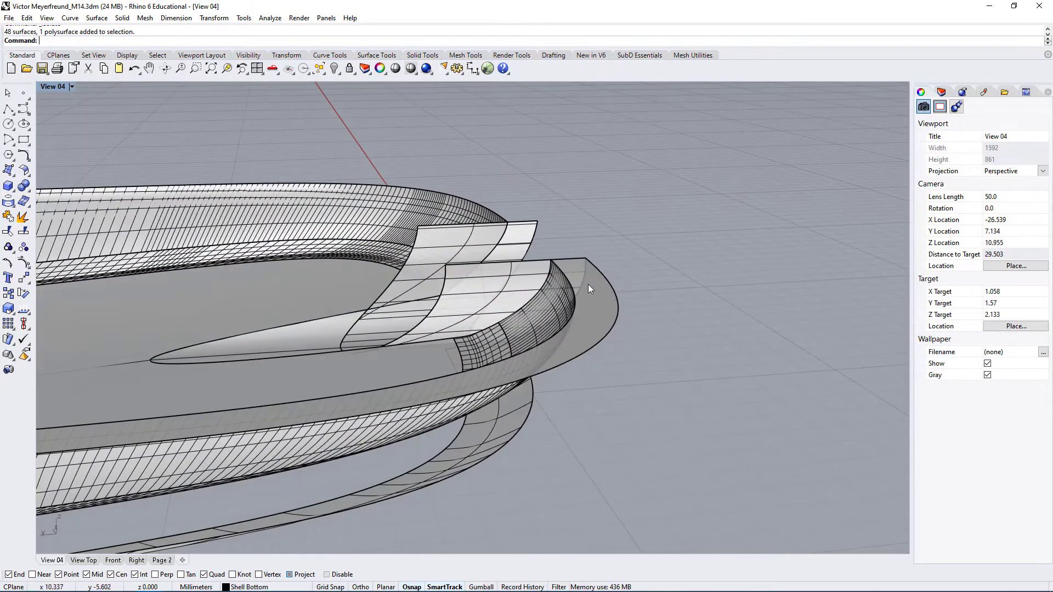
pyautogui.moveTo(579, 261); pyautogui.dragTo(479, 328, button='right')
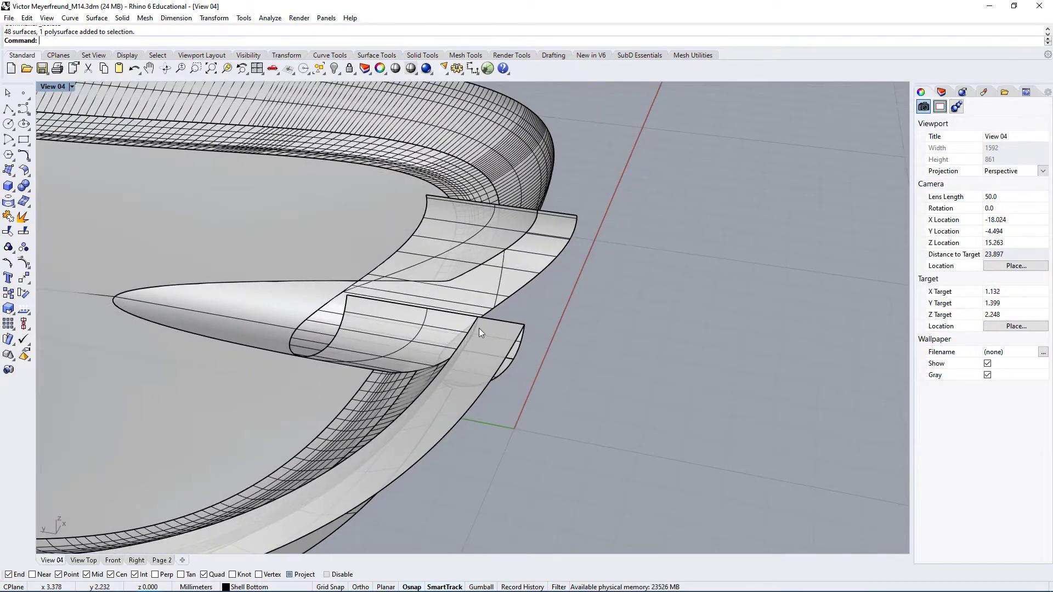
pyautogui.moveTo(518, 385); pyautogui.dragTo(423, 254, button='right')
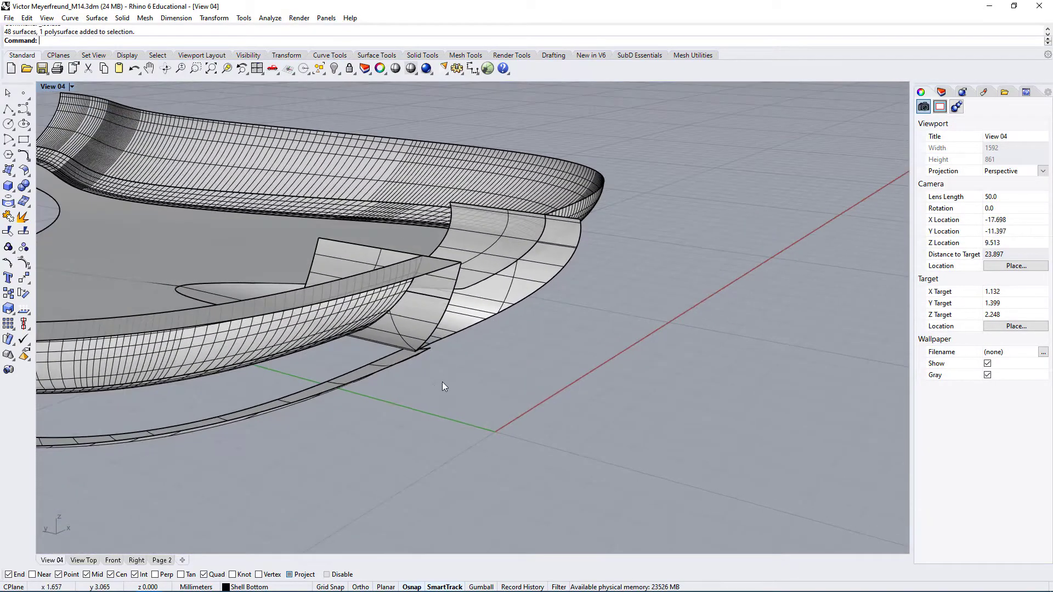
# Hide the thin surface strip lying beneath the isolated shell surfaces
pyautogui.moveTo(295, 356); pyautogui.dragTo(429, 311, button='right')
pyautogui.click(393, 222)
pyautogui.moveTo(394, 222); pyautogui.dragTo(630, 226, button='right')
pyautogui.moveTo(629, 226); pyautogui.dragTo(343, 402)
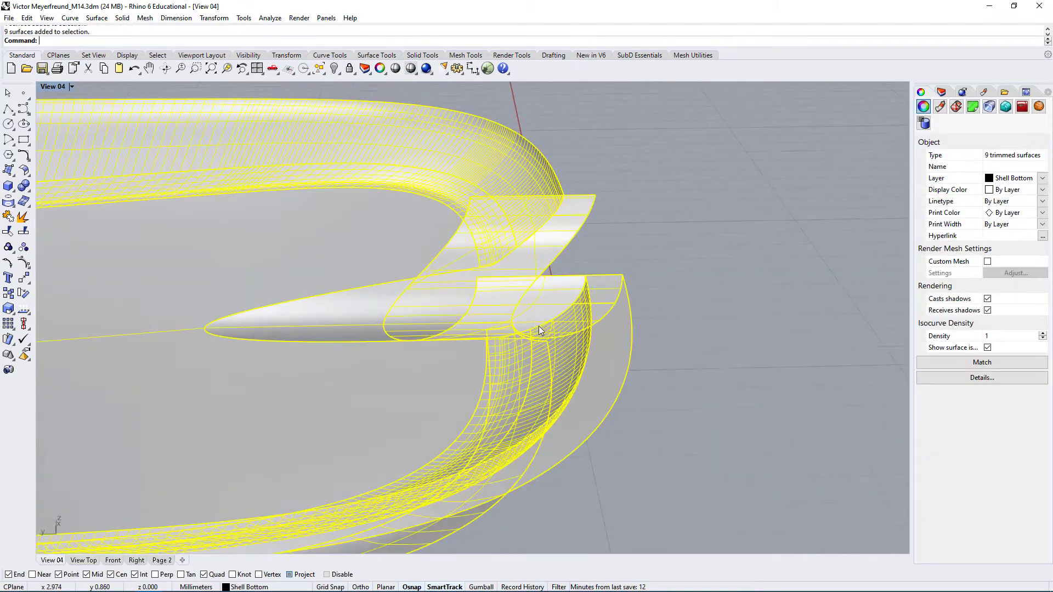
pyautogui.moveTo(538, 326); pyautogui.dragTo(574, 367, button='right')
pyautogui.click(463, 337)
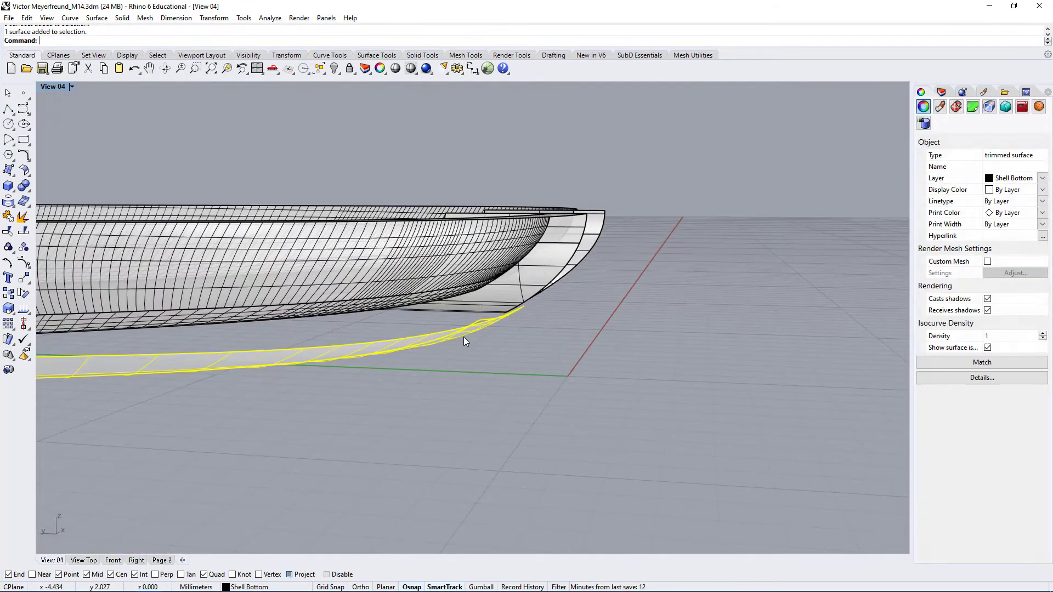
pyautogui.click(334, 68)
# Select all visible shell surfaces, excluding the two overlapping cutout faces from the selection
pyautogui.moveTo(624, 304); pyautogui.dragTo(661, 383, button='right')
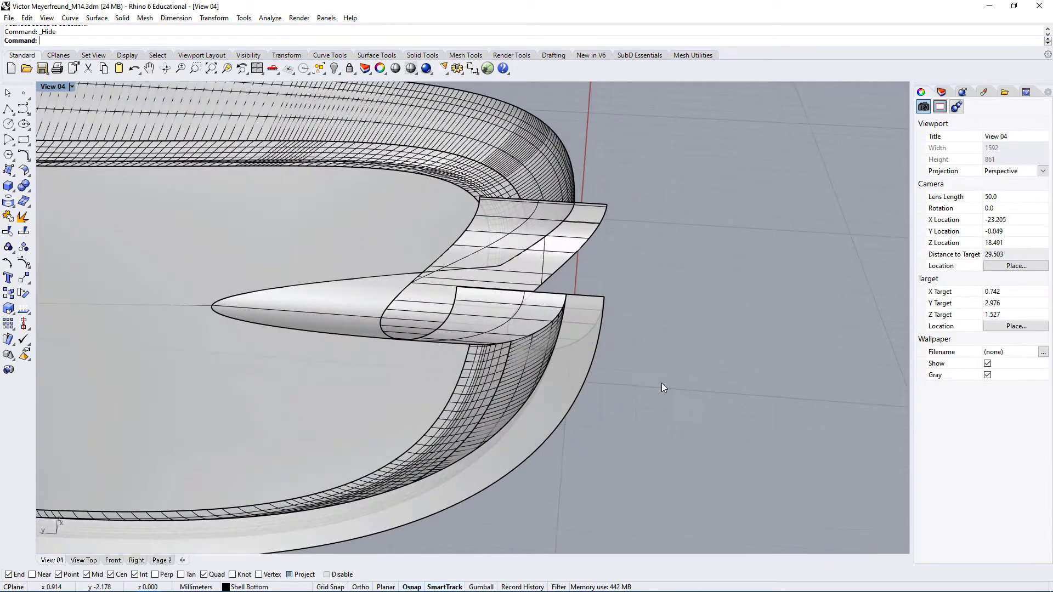
pyautogui.moveTo(729, 442); pyautogui.dragTo(353, 212)
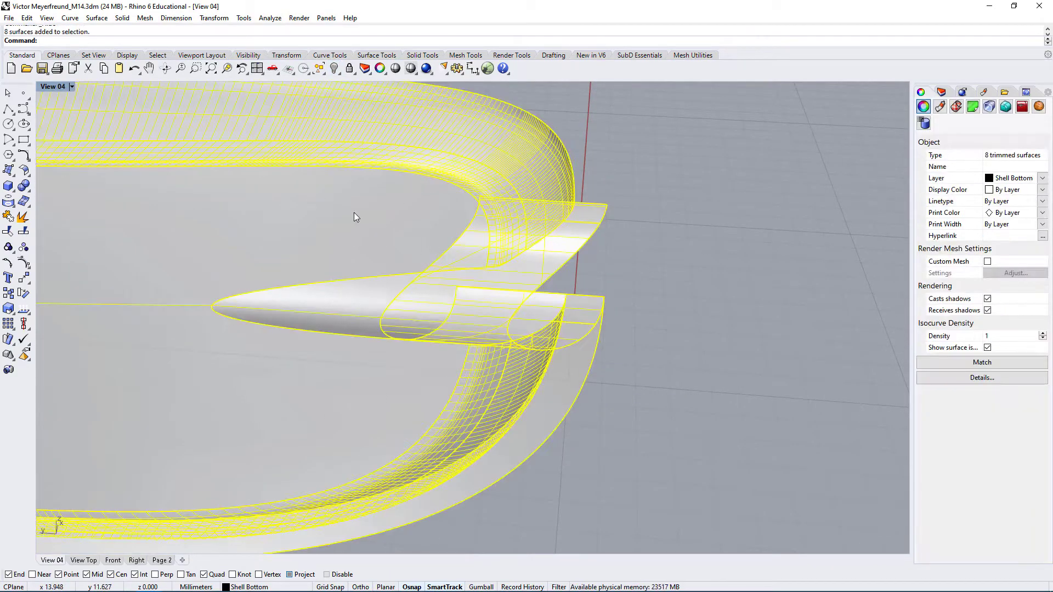
pyautogui.keyDown('ctrl'); pyautogui.click(359, 306); pyautogui.keyUp('ctrl')
pyautogui.moveTo(357, 296); pyautogui.dragTo(501, 328, button='right')
pyautogui.keyDown('ctrl'); pyautogui.click(492, 321); pyautogui.keyUp('ctrl')
pyautogui.scroll(4, 568, 222)
pyautogui.moveTo(568, 231); pyautogui.dragTo(623, 242, button='right')
pyautogui.moveTo(606, 277); pyautogui.dragTo(492, 296, button='right')
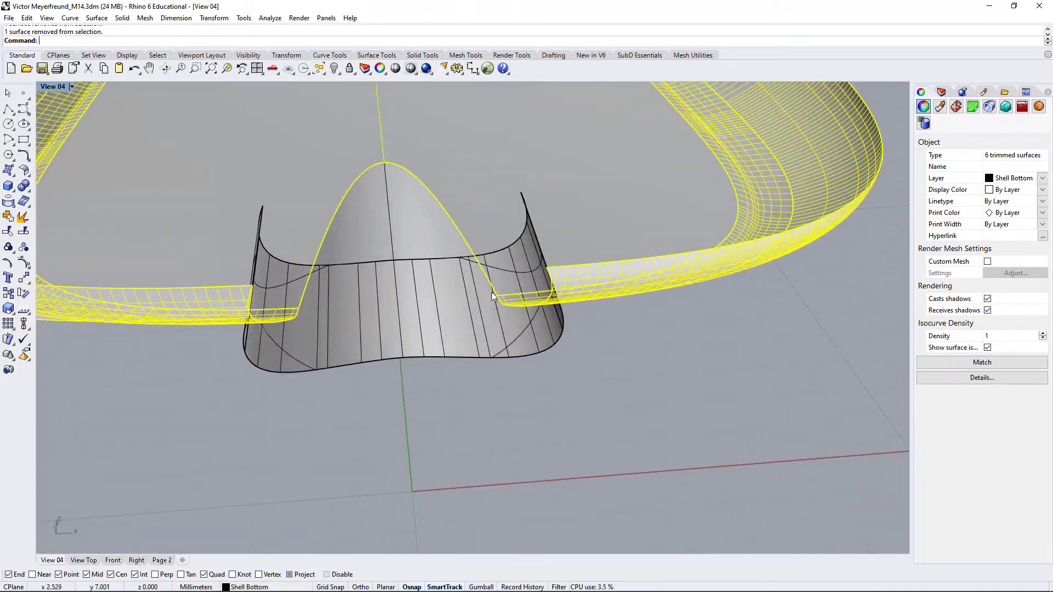
# Show the hidden objects to compare them with the isolated surfaces around the cutout, and undo each Show
pyautogui.click(339, 74)
pyautogui.click(350, 89)
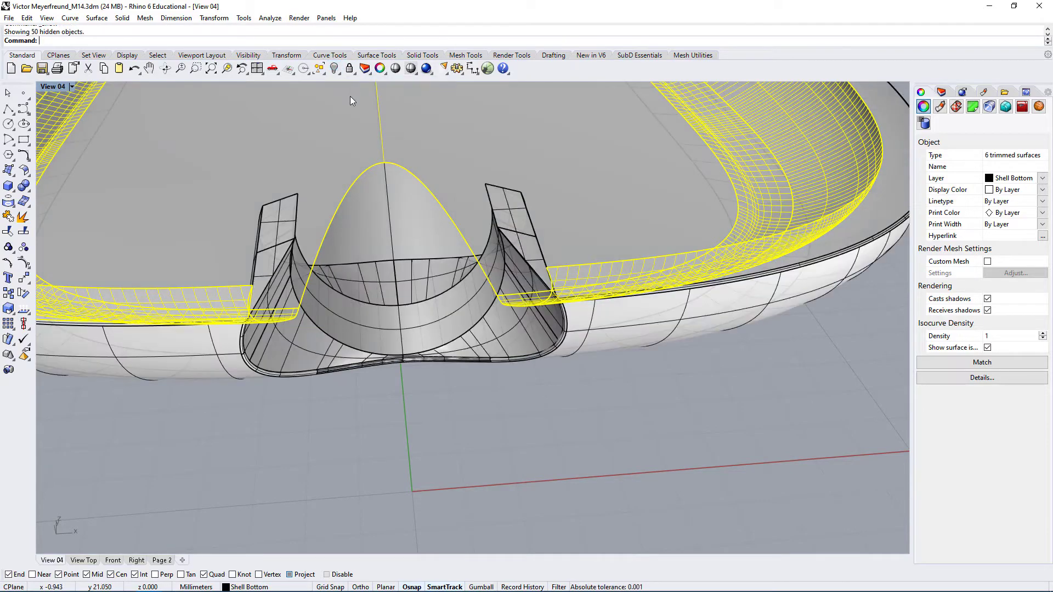
pyautogui.moveTo(379, 247); pyautogui.dragTo(401, 283, button='right')
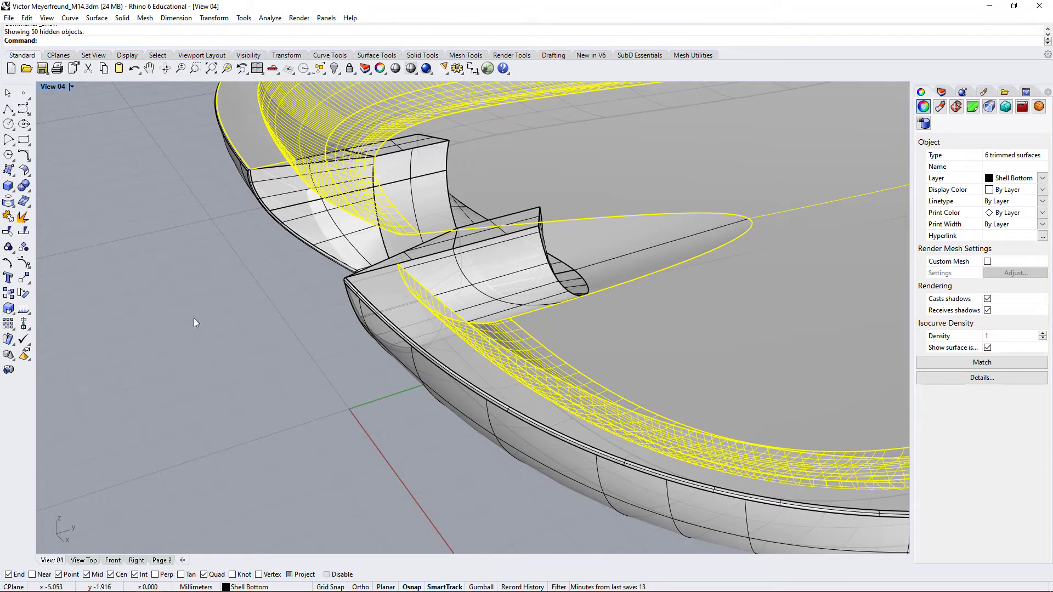
pyautogui.hotkey('ctrl', 'z')
pyautogui.moveTo(317, 345); pyautogui.dragTo(344, 364, button='right')
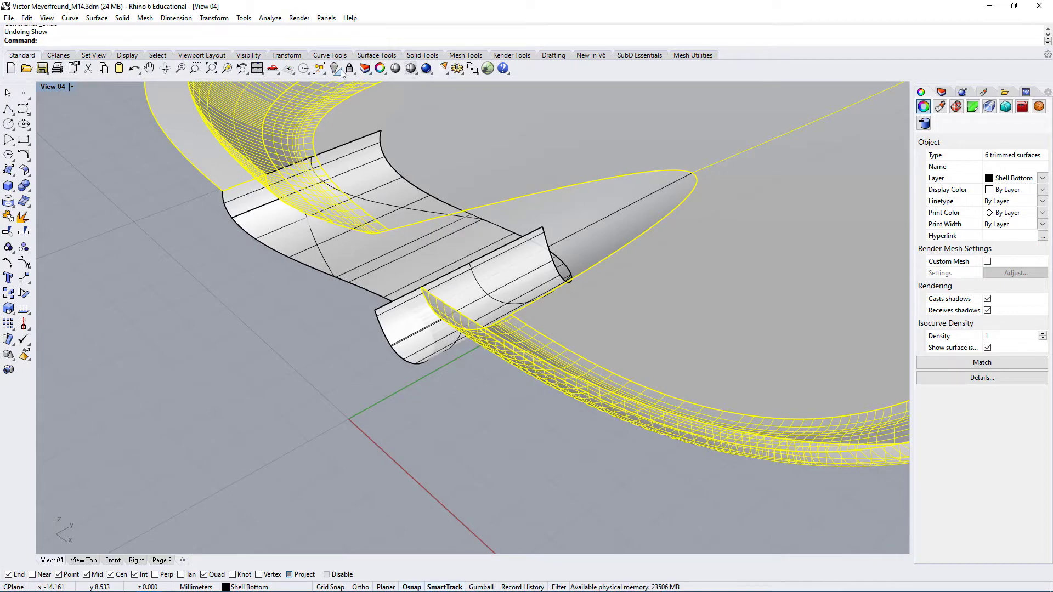
pyautogui.moveTo(396, 245); pyautogui.dragTo(412, 329, button='right')
pyautogui.moveTo(388, 227); pyautogui.dragTo(387, 234, button='right')
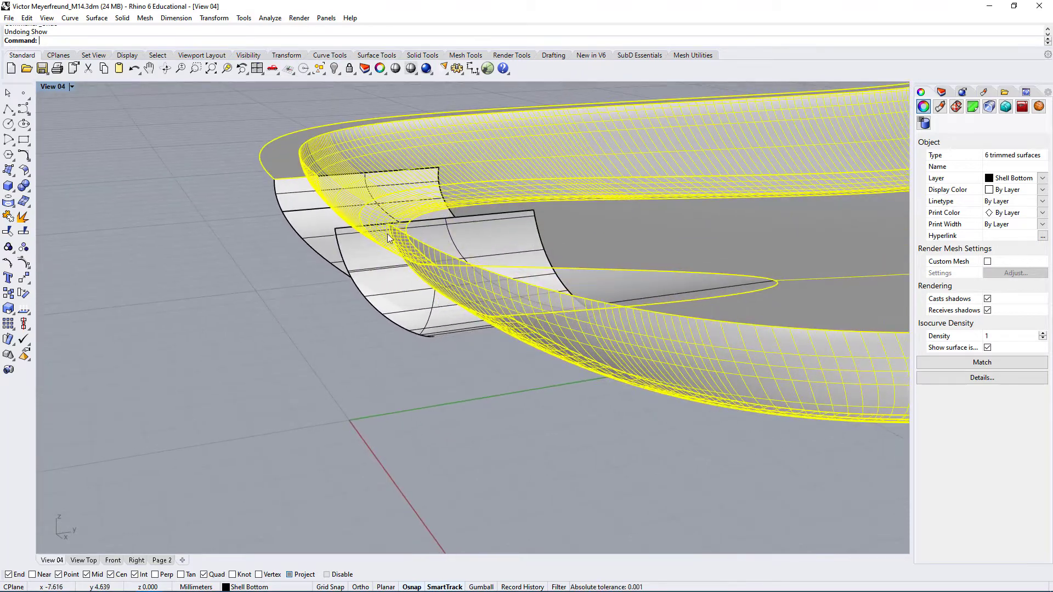
pyautogui.click(340, 72)
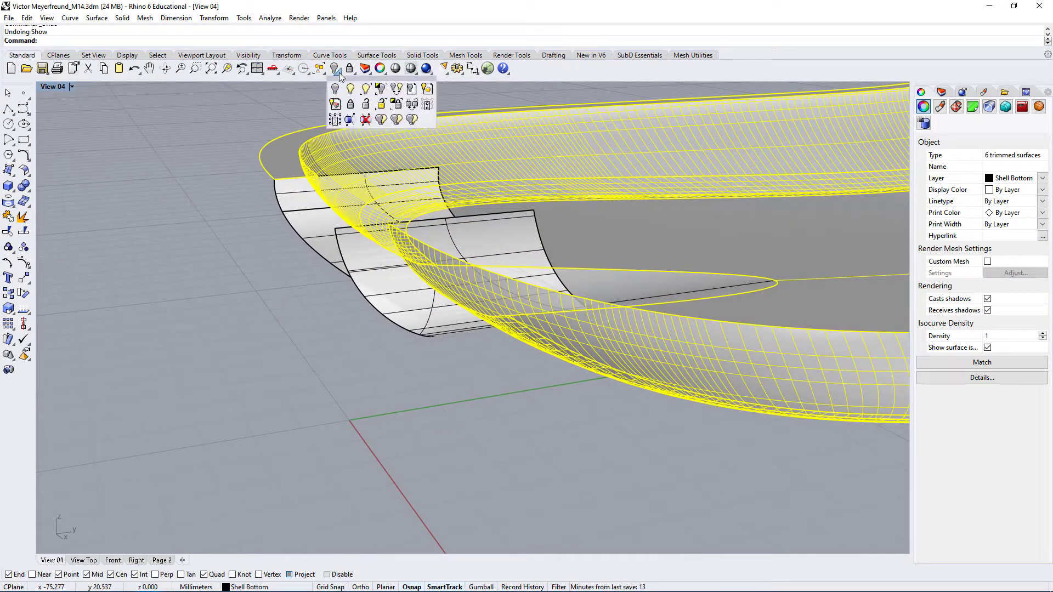
pyautogui.click(351, 89)
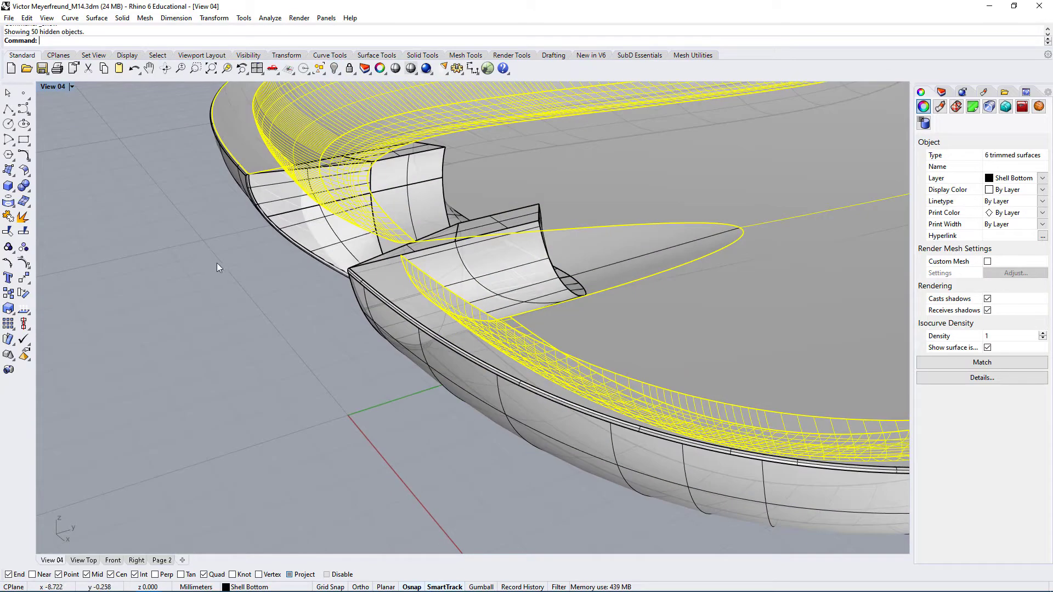
pyautogui.hotkey('ctrl', 'z')
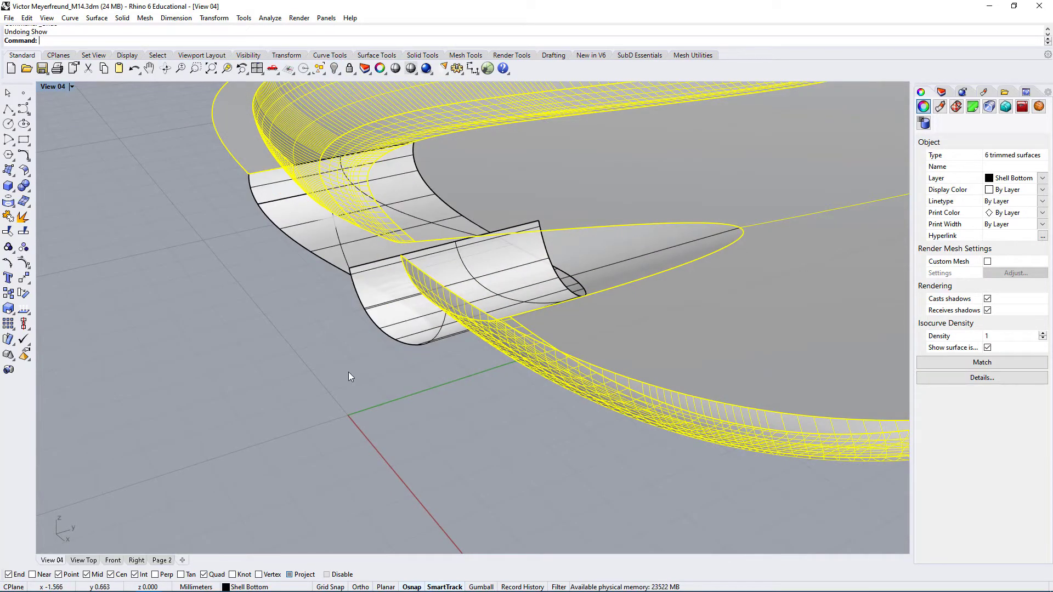
# Start a Trim with the selected shell surfaces as cutting objects, try trimming the cutout face, and undo that cut
pyautogui.moveTo(348, 372); pyautogui.dragTo(403, 207, button='right')
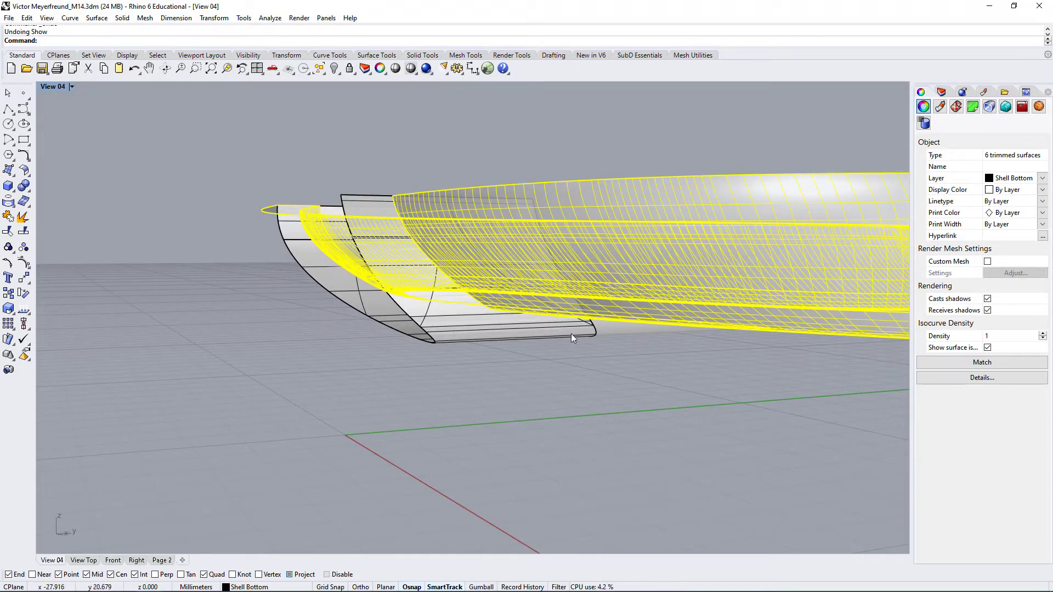
pyautogui.moveTo(314, 238); pyautogui.dragTo(405, 257, button='right')
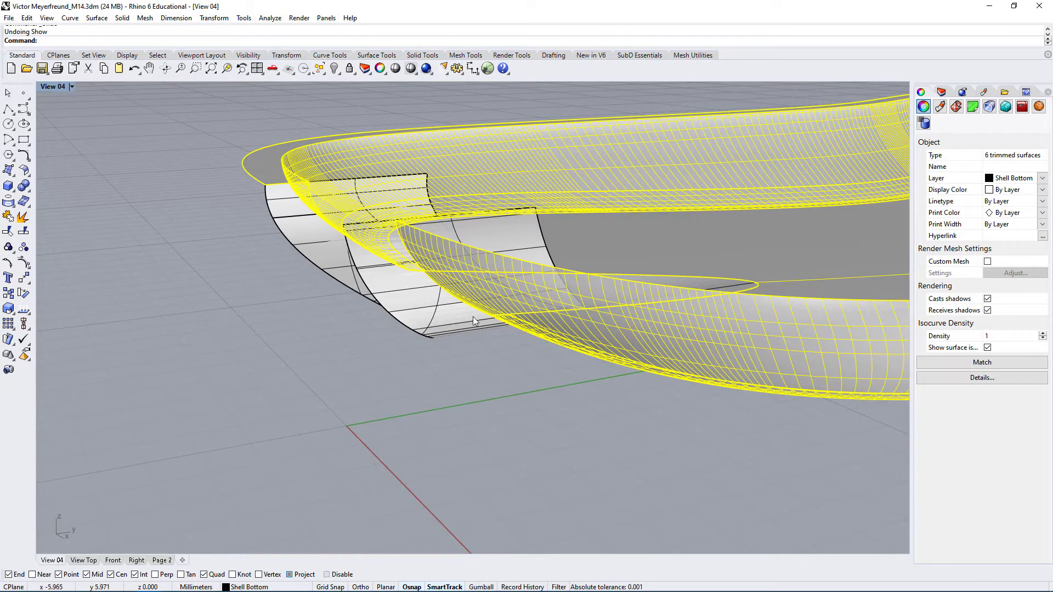
pyautogui.moveTo(434, 340); pyautogui.dragTo(357, 248, button='right')
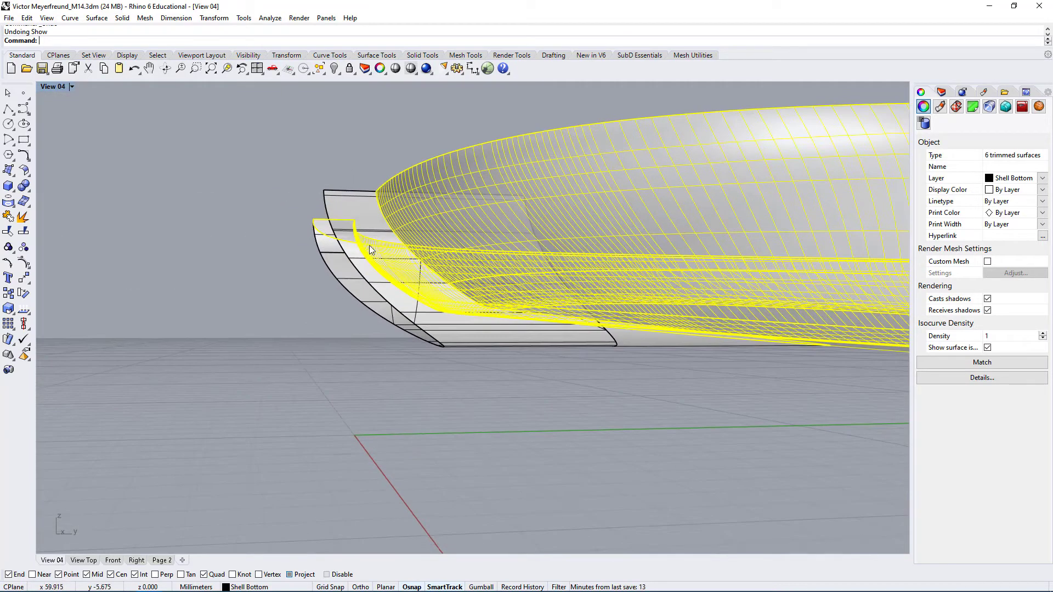
pyautogui.click(9, 232)
pyautogui.moveTo(438, 275); pyautogui.dragTo(433, 344, button='right')
pyautogui.click(339, 201)
pyautogui.hotkey('ctrl', 'z')
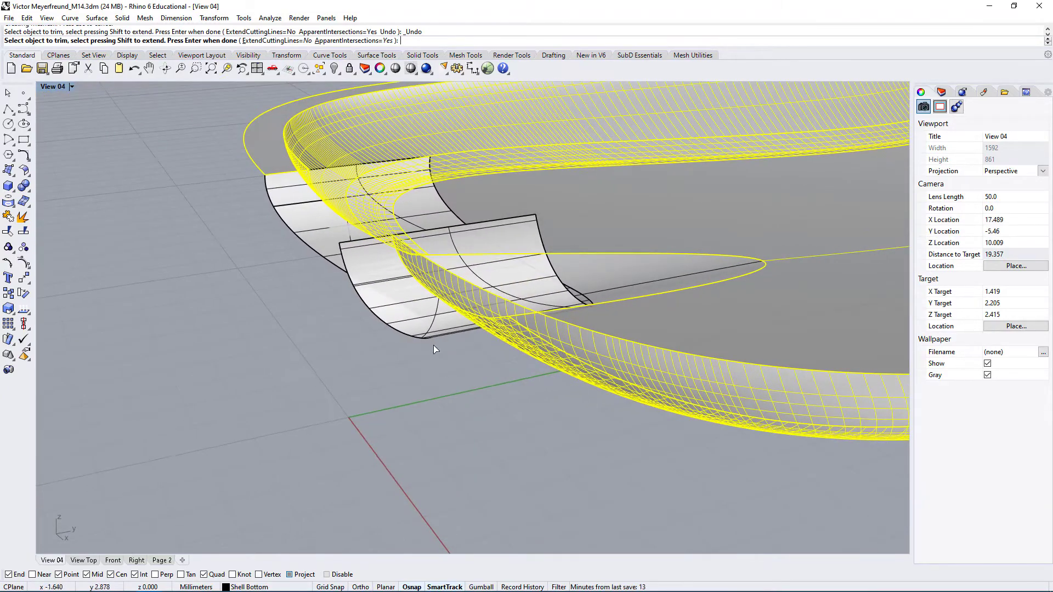
# Trim the first of the two overlapping cutout faces at its outer edge against the shell surfaces and finish the Trim
pyautogui.click(439, 328)
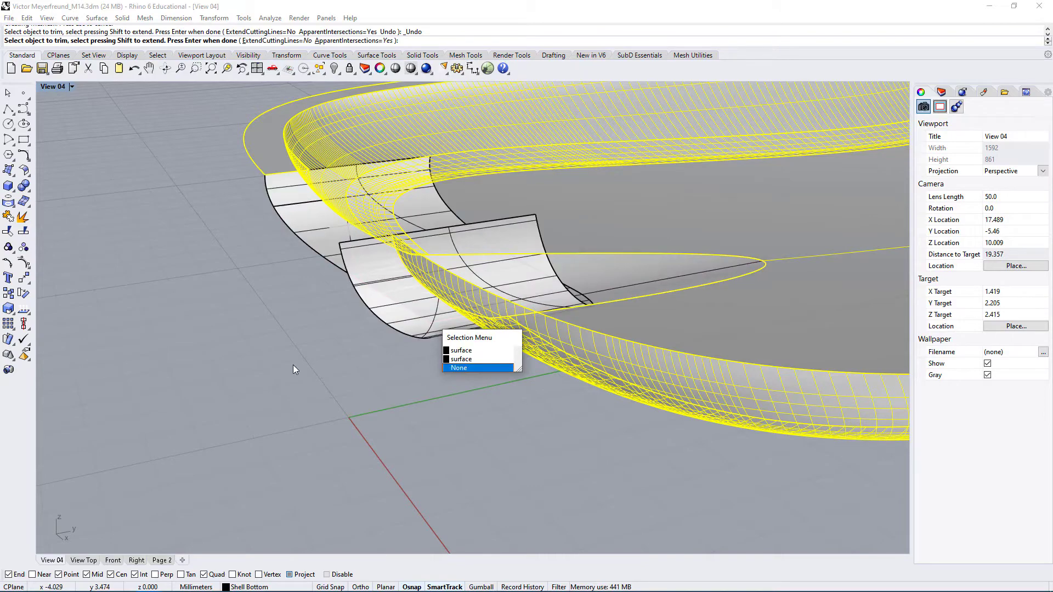
pyautogui.moveTo(295, 368); pyautogui.dragTo(335, 398, button='right')
pyautogui.scroll(8, 235, 244)
pyautogui.moveTo(211, 237); pyautogui.dragTo(246, 318, button='right')
pyautogui.click(247, 321)
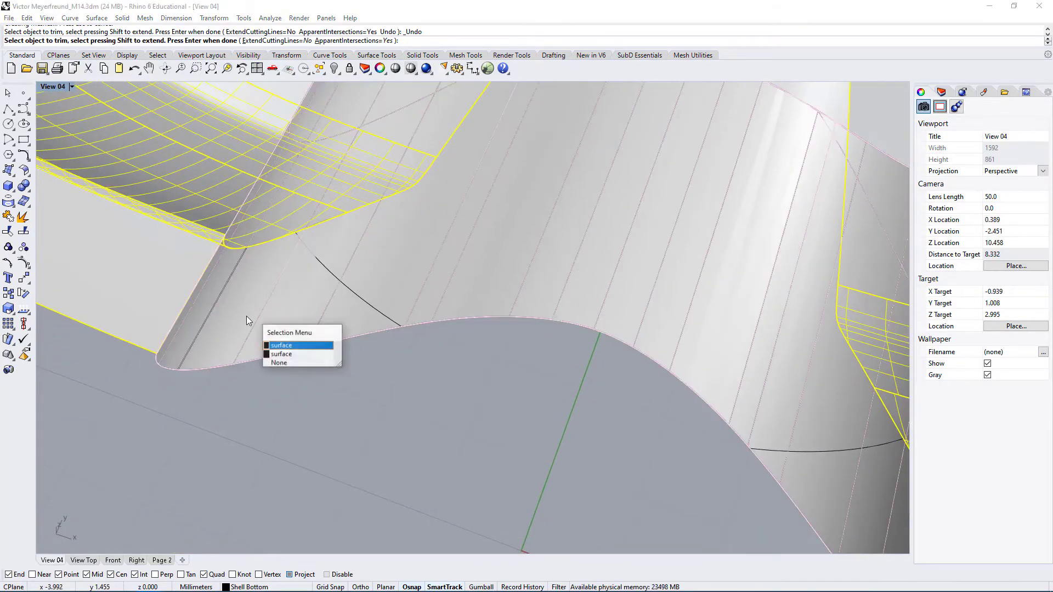
pyautogui.click(291, 346)
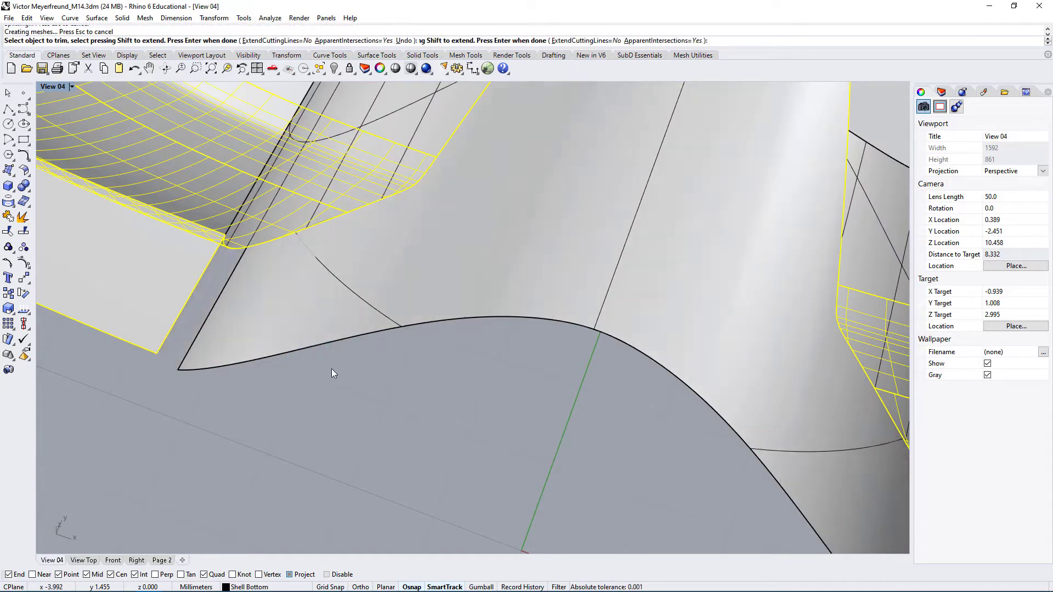
pyautogui.moveTo(331, 369); pyautogui.dragTo(351, 318, button='right')
pyautogui.scroll(-8, 351, 318)
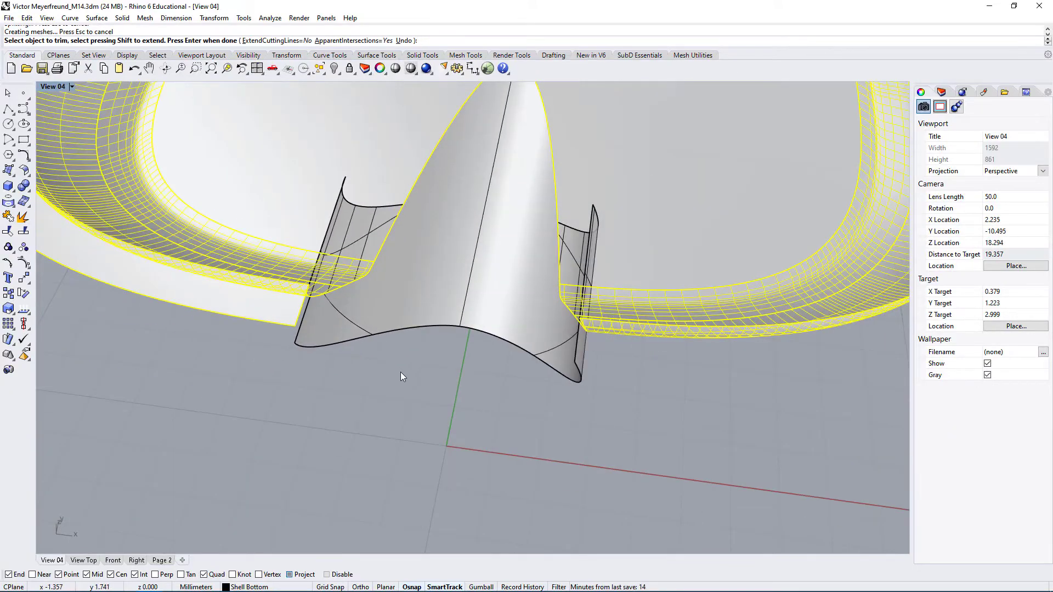
pyautogui.rightClick(400, 372)
# Select the two side pieces and the central cutout face one at a time to check how the trim divided them
pyautogui.click(359, 403)
pyautogui.click(368, 244)
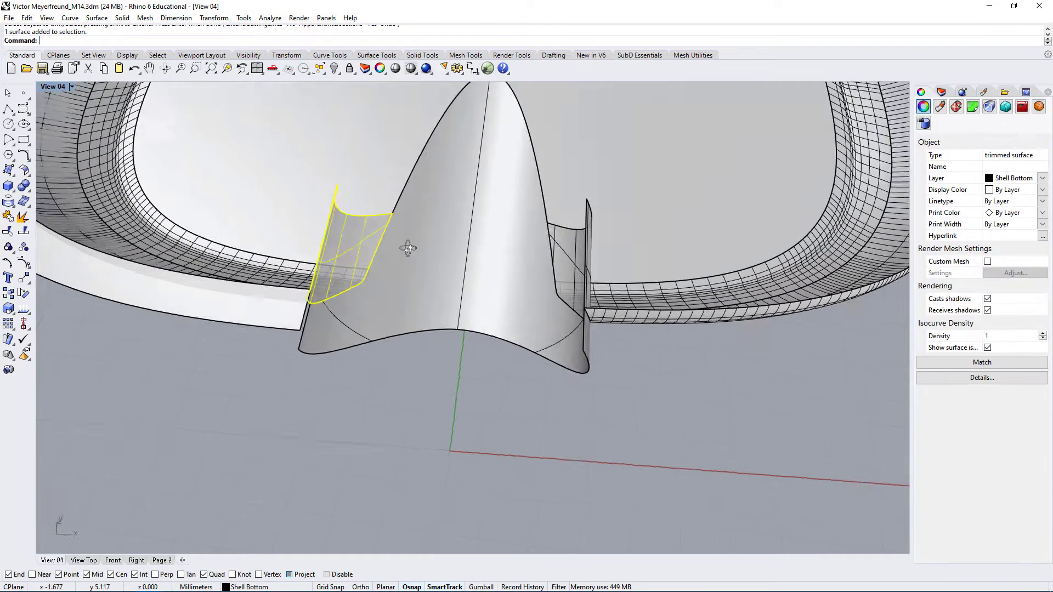
pyautogui.moveTo(372, 247); pyautogui.dragTo(570, 310, button='right')
pyautogui.click(487, 341)
pyautogui.moveTo(487, 342); pyautogui.dragTo(561, 375, button='right')
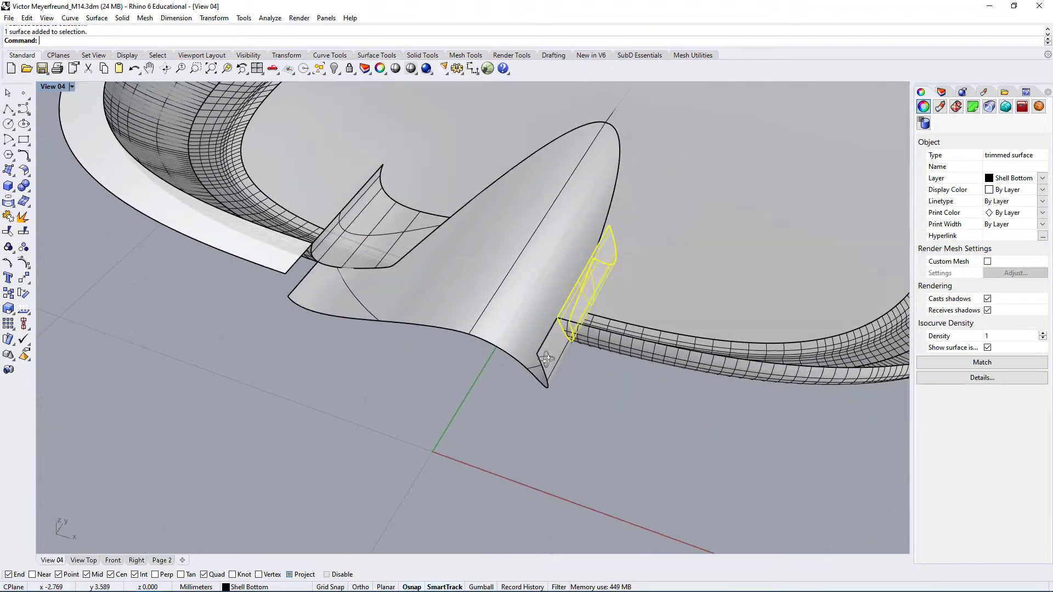
pyautogui.click(570, 378)
pyautogui.click(699, 264)
pyautogui.click(568, 250)
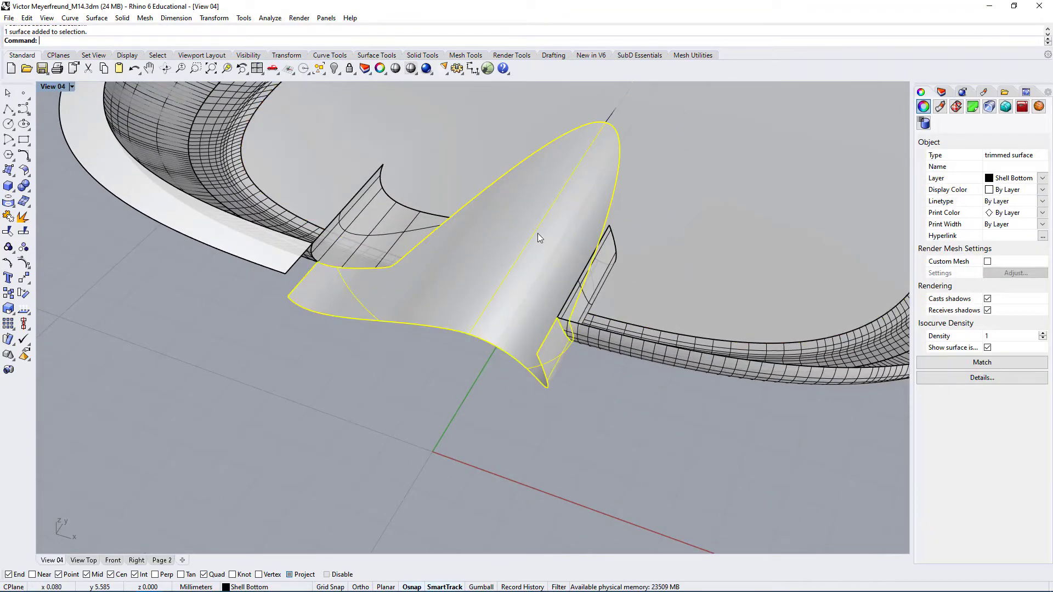
pyautogui.moveTo(538, 233); pyautogui.dragTo(554, 265, button='right')
pyautogui.scroll(-4, 554, 265)
# Select the nine trimmed shell surfaces around the cutout and show all hidden objects
pyautogui.click(724, 474)
pyautogui.moveTo(727, 474); pyautogui.dragTo(332, 166)
pyautogui.moveTo(396, 224); pyautogui.dragTo(513, 182, button='right')
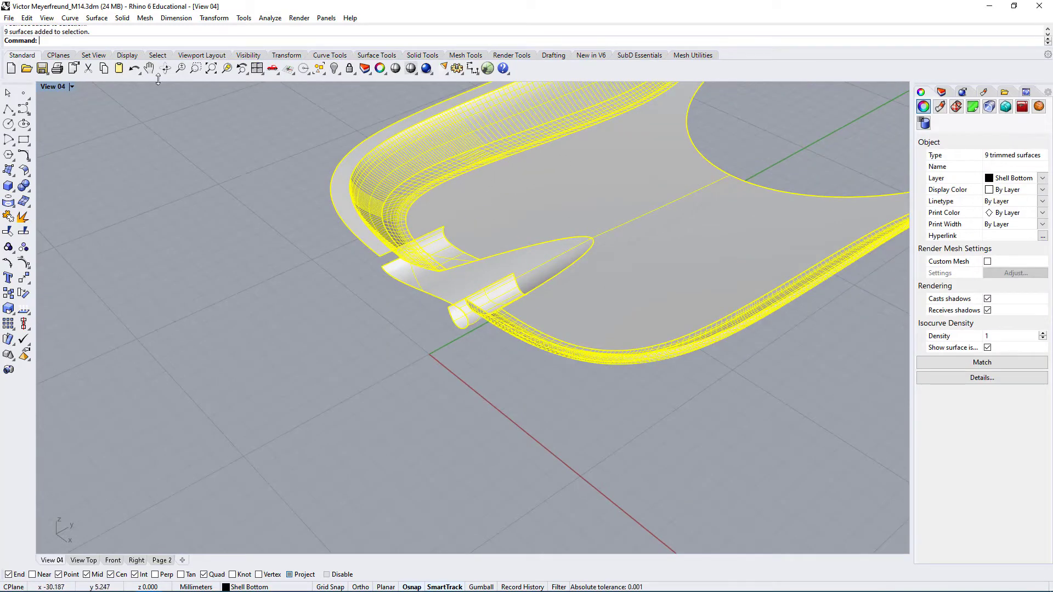
pyautogui.write('Sho')
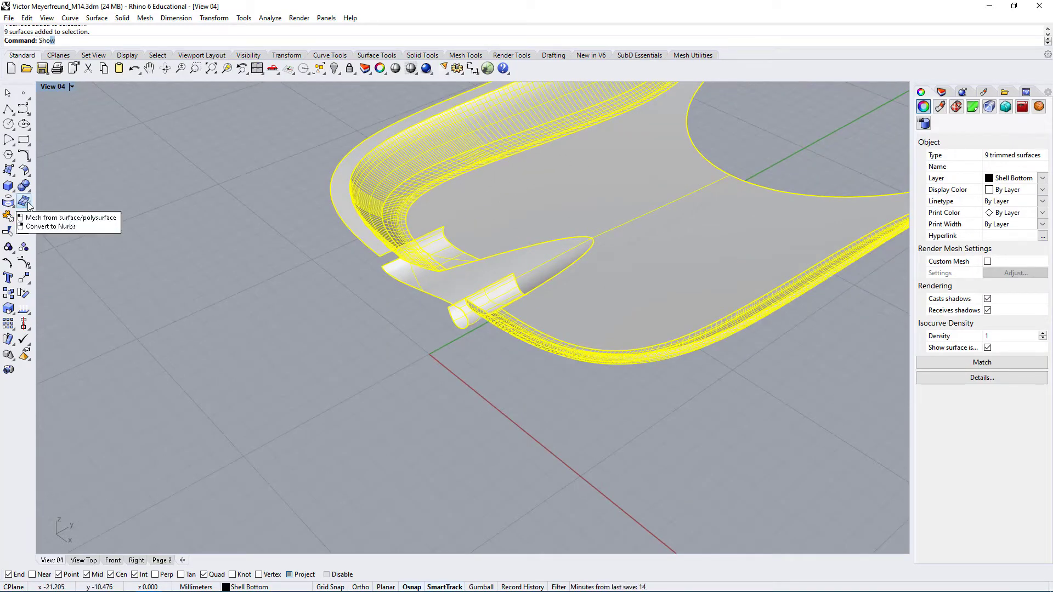
pyautogui.write('w')
pyautogui.press('Return')
pyautogui.scroll(6, 489, 196)
pyautogui.moveTo(498, 252); pyautogui.dragTo(477, 395, button='right')
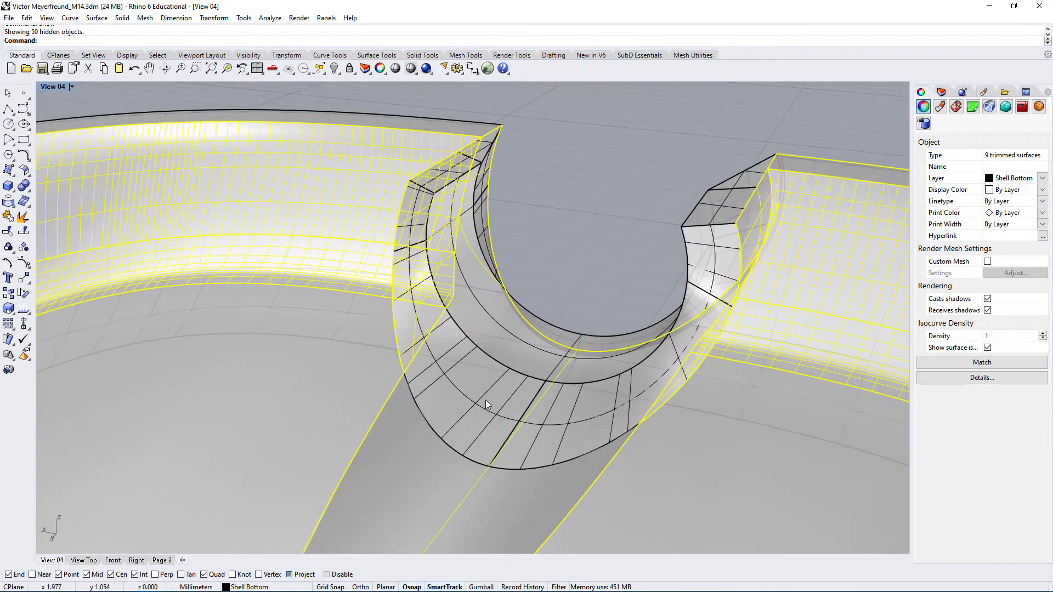
# Add the two curved strip surfaces at the cutout's inner edge to the selection and isolate the selected surfaces
pyautogui.keyDown('shift'); pyautogui.click(485, 404); pyautogui.keyUp('shift')
pyautogui.keyDown('shift'); pyautogui.click(568, 409); pyautogui.keyUp('shift')
pyautogui.moveTo(569, 416); pyautogui.dragTo(642, 317, button='right')
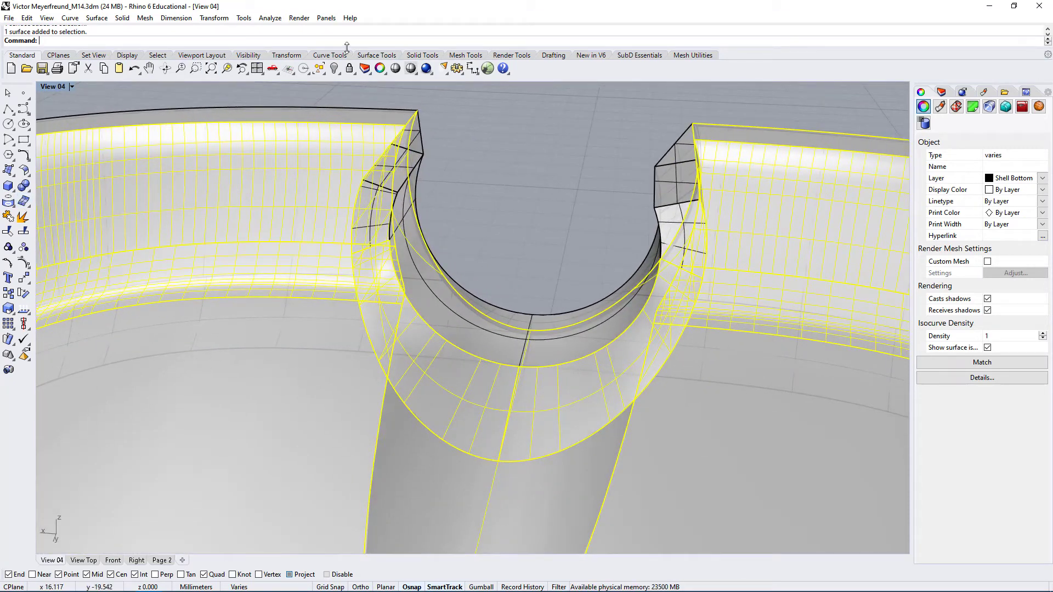
pyautogui.click(340, 71)
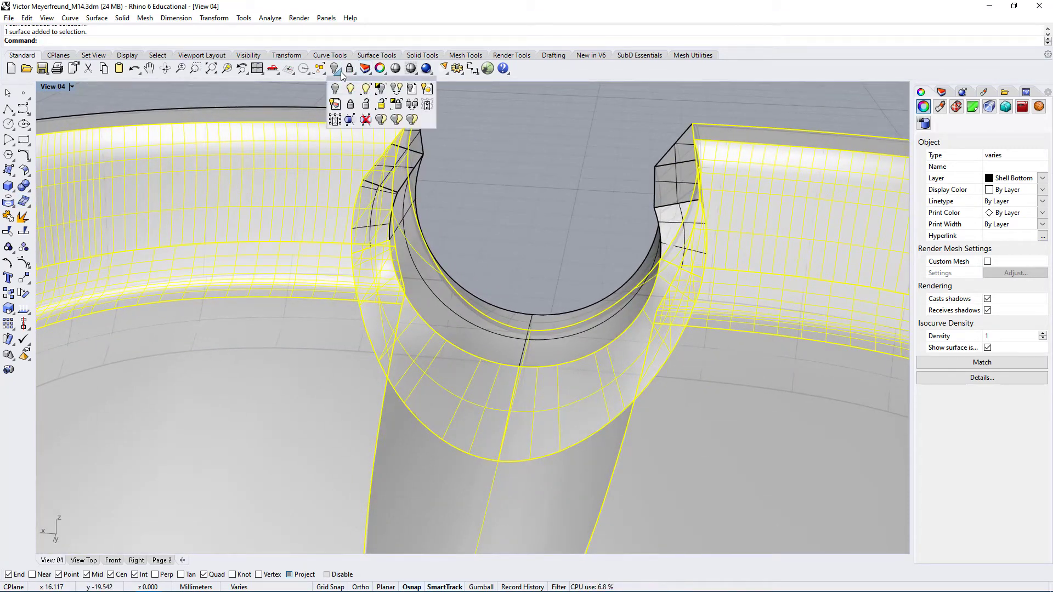
pyautogui.click(385, 93)
pyautogui.moveTo(511, 183); pyautogui.dragTo(463, 432, button='right')
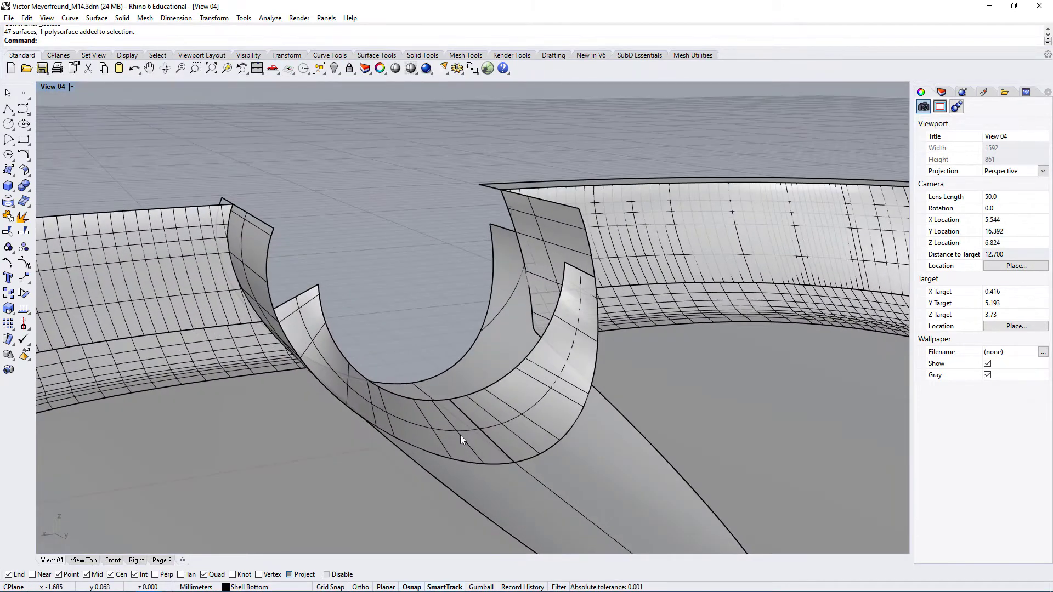
# Select the two curved strips and the tapered cutout face in turn to check how they meet, and clear the selection
pyautogui.click(459, 434)
pyautogui.click(521, 422)
pyautogui.click(459, 426)
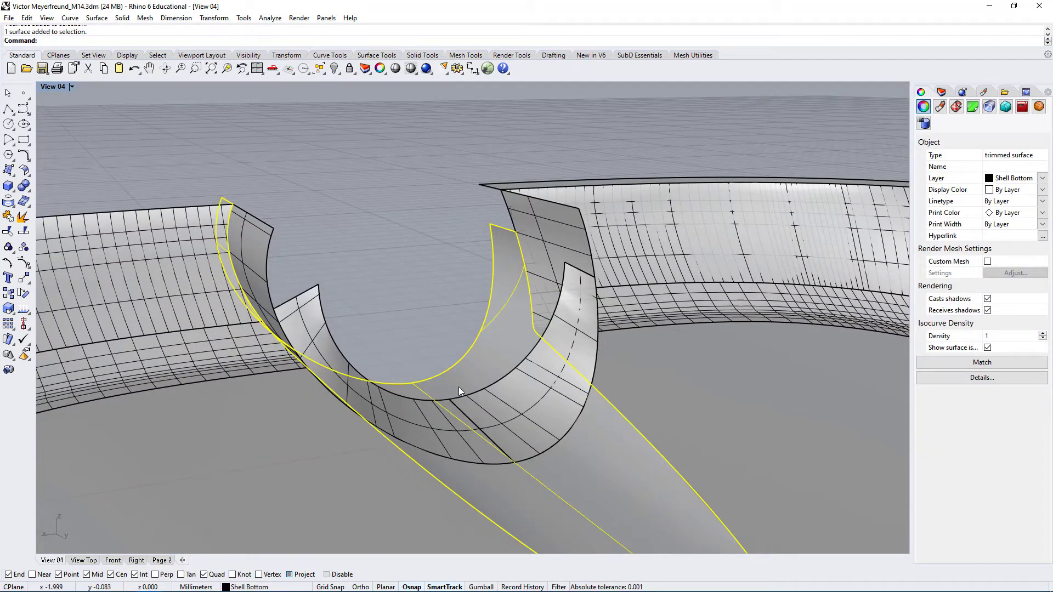
pyautogui.press('Escape')
# Try to trim the tapered cutout face using the two curved strip surfaces as cutting objects
pyautogui.click(495, 280)
pyautogui.moveTo(292, 288); pyautogui.dragTo(198, 340, button='right')
pyautogui.click(518, 180)
pyautogui.moveTo(519, 180); pyautogui.dragTo(504, 307, button='right')
pyautogui.click(506, 324)
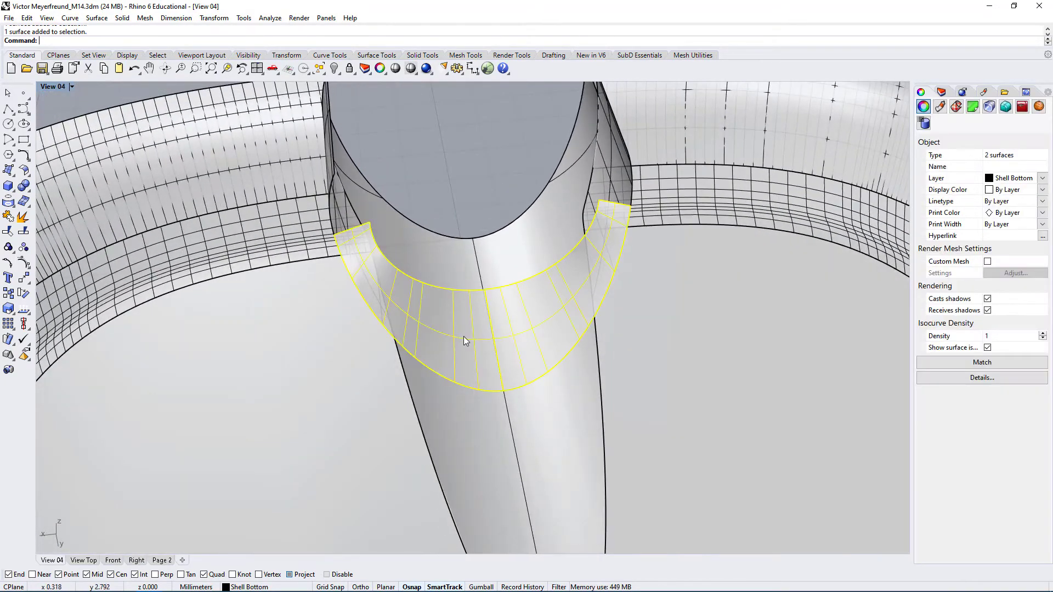
pyautogui.click(25, 230)
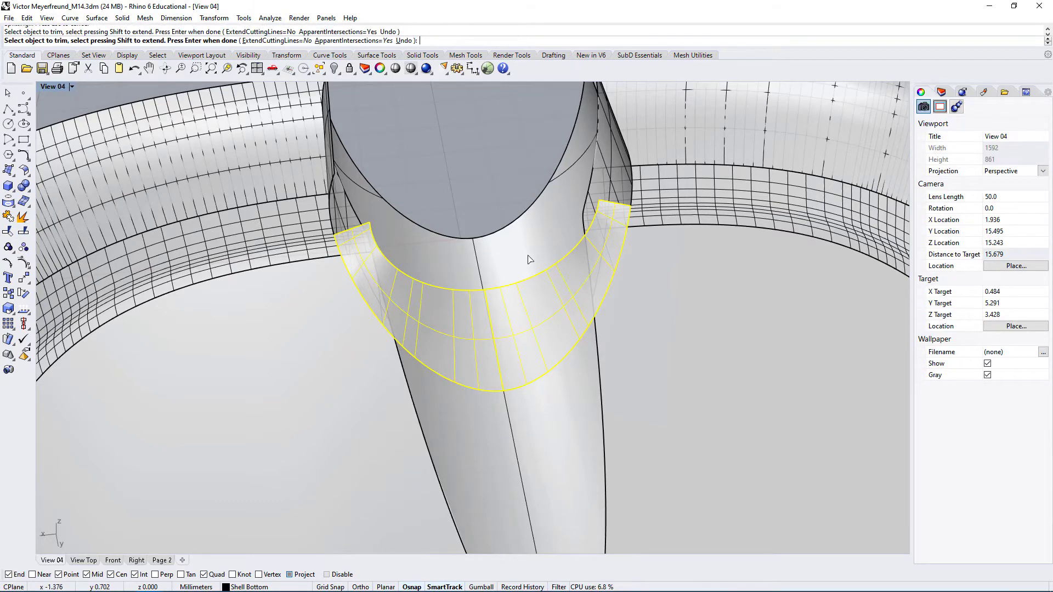
pyautogui.moveTo(472, 329); pyautogui.dragTo(522, 373, button='right')
pyautogui.scroll(6, 508, 395)
pyautogui.moveTo(491, 411); pyautogui.dragTo(497, 384, button='right')
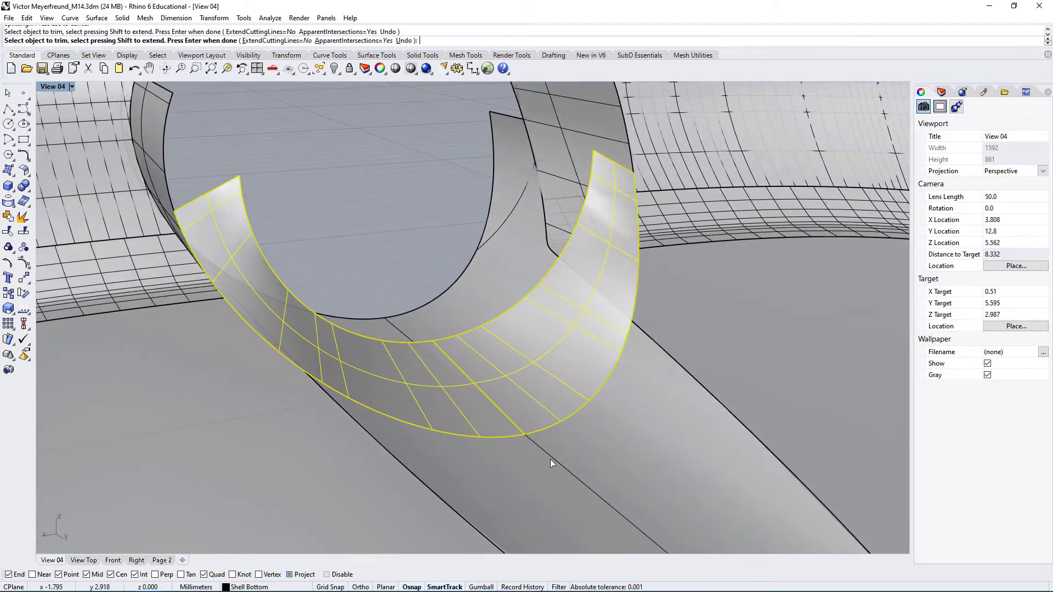
pyautogui.scroll(5, 551, 459)
pyautogui.moveTo(548, 459); pyautogui.dragTo(482, 430, button='right')
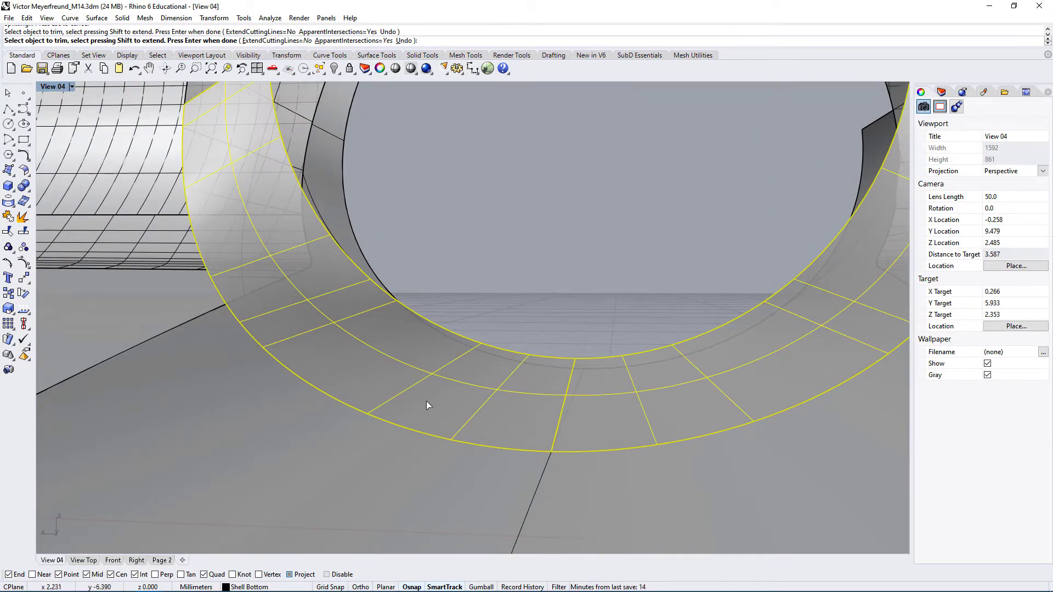
pyautogui.moveTo(428, 407); pyautogui.dragTo(499, 441, button='right')
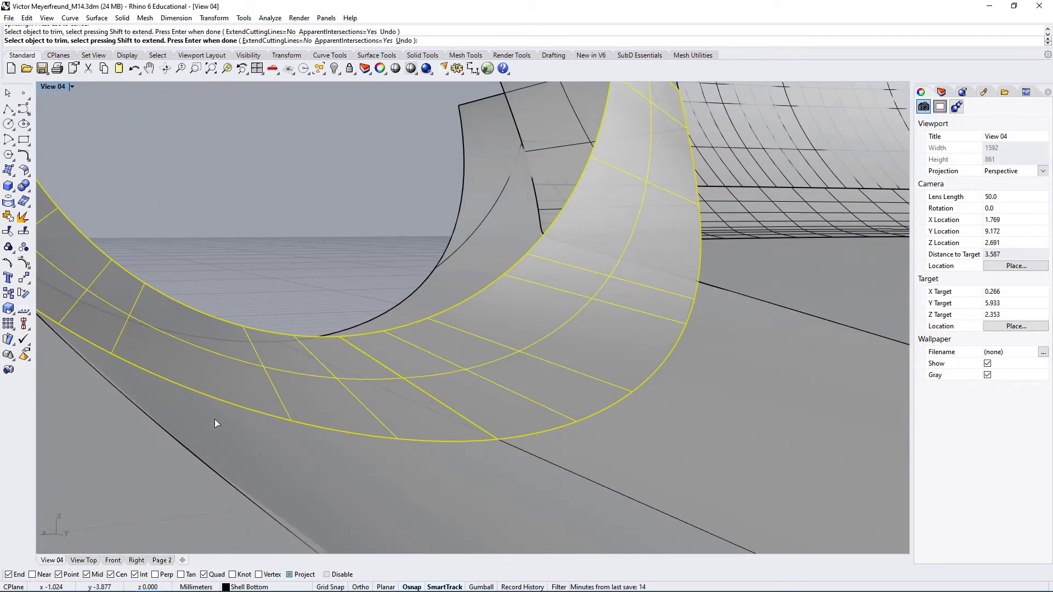
pyautogui.moveTo(417, 340); pyautogui.dragTo(460, 214, button='right')
pyautogui.scroll(-8, 422, 277)
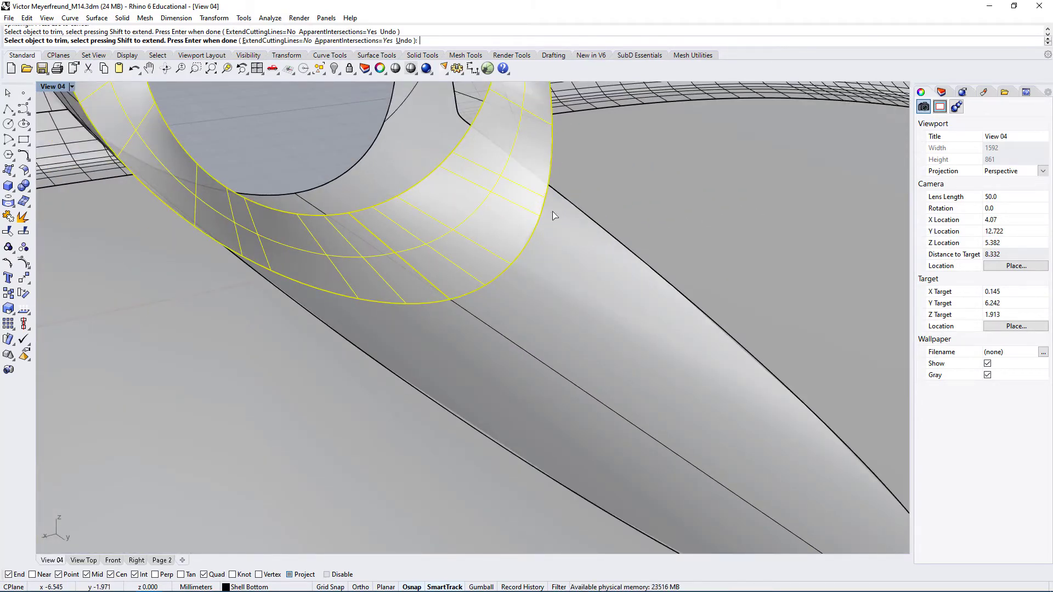
pyautogui.moveTo(463, 322); pyautogui.dragTo(342, 291, button='right')
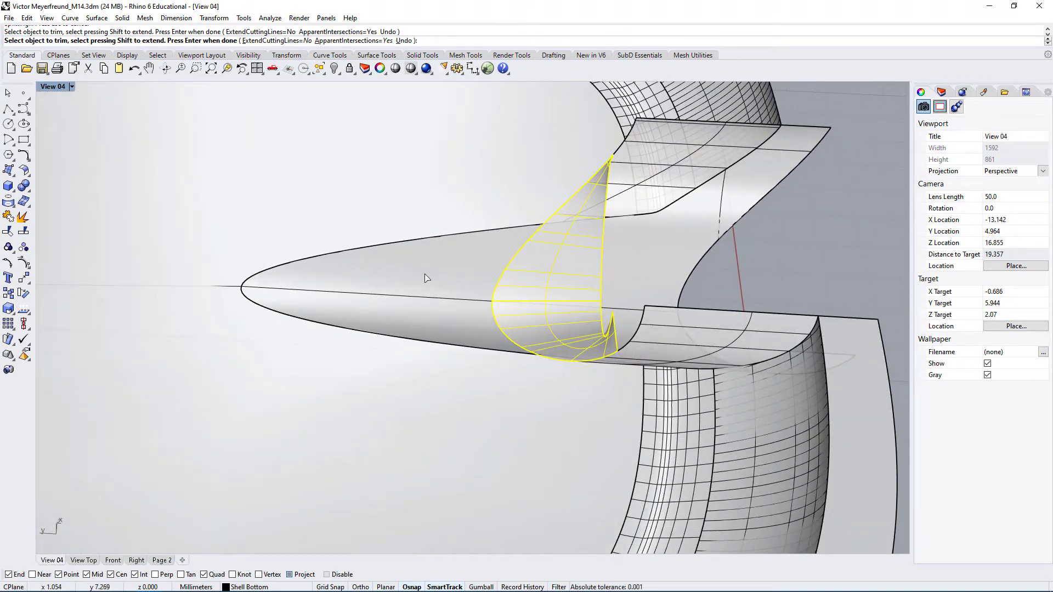
pyautogui.moveTo(429, 338); pyautogui.dragTo(385, 288, button='right')
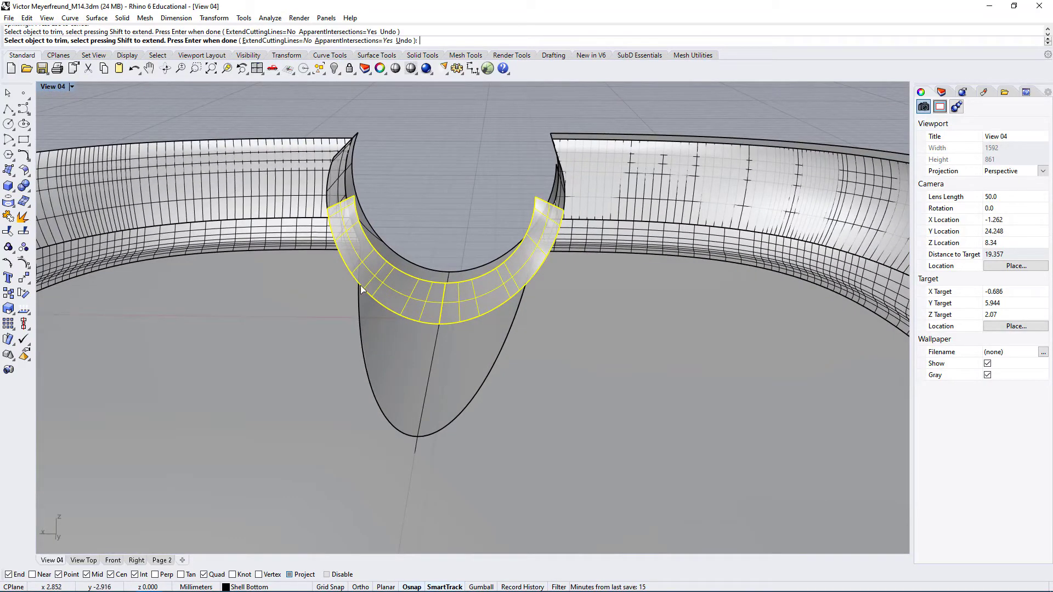
pyautogui.moveTo(540, 283); pyautogui.dragTo(354, 272, button='right')
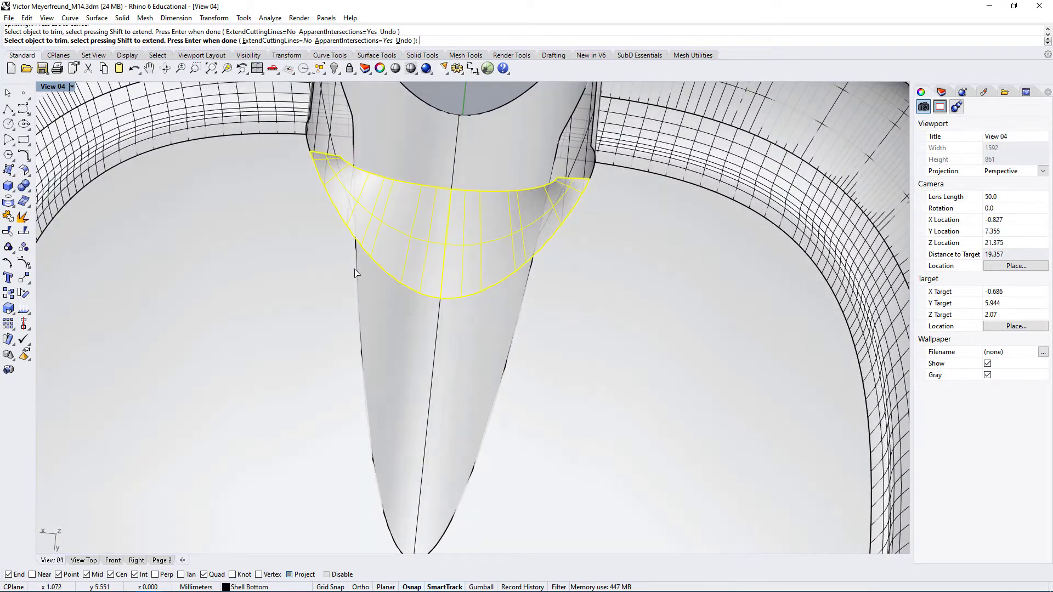
pyautogui.press('Return')
# Select the tapered cutout face and each curved strip to check their overlap after the Trim, and clear the selection
pyautogui.moveTo(468, 337); pyautogui.dragTo(446, 323, button='right')
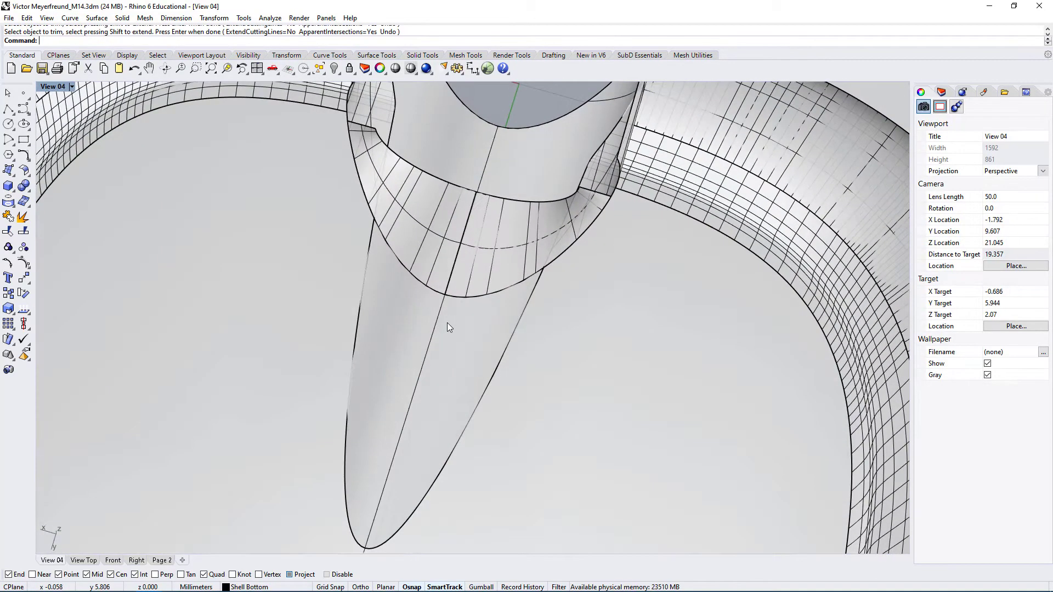
pyautogui.scroll(3, 447, 323)
pyautogui.click(465, 344)
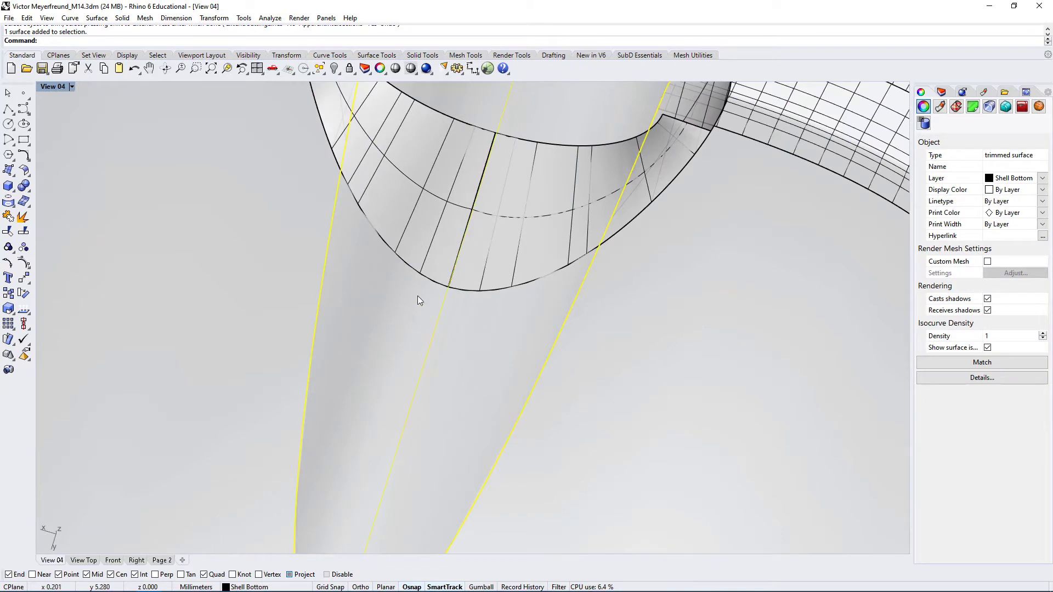
pyautogui.scroll(-2, 417, 341)
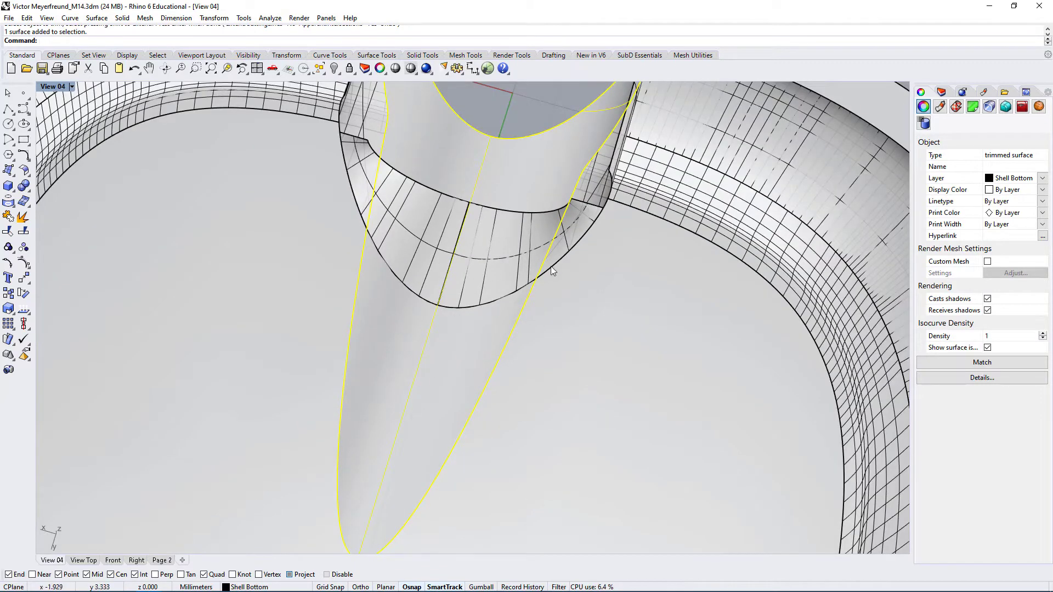
pyautogui.click(499, 231)
pyautogui.click(419, 218)
pyautogui.click(500, 239)
pyautogui.click(417, 234)
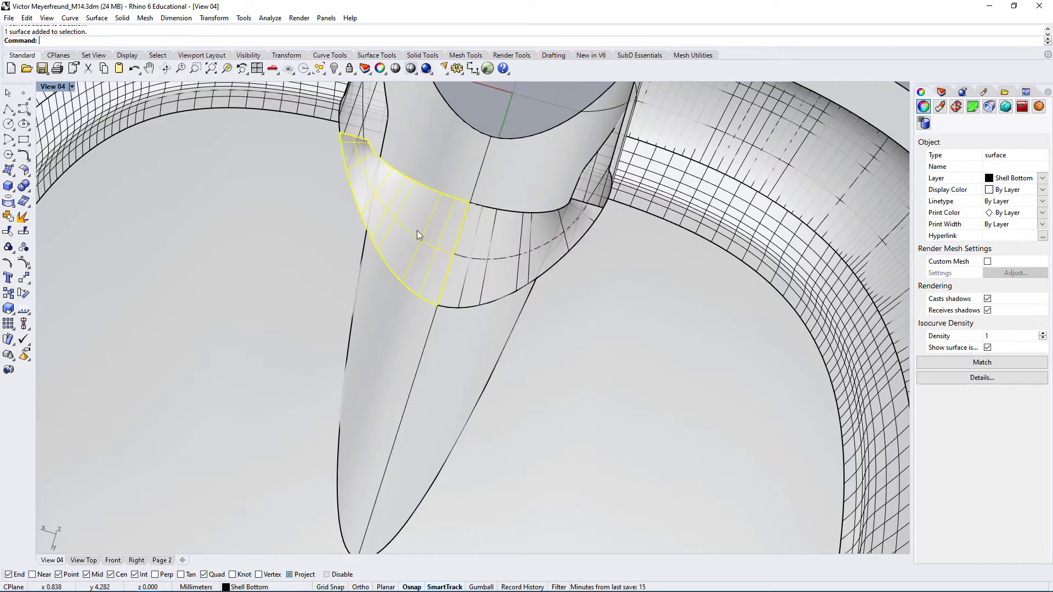
pyautogui.click(474, 358)
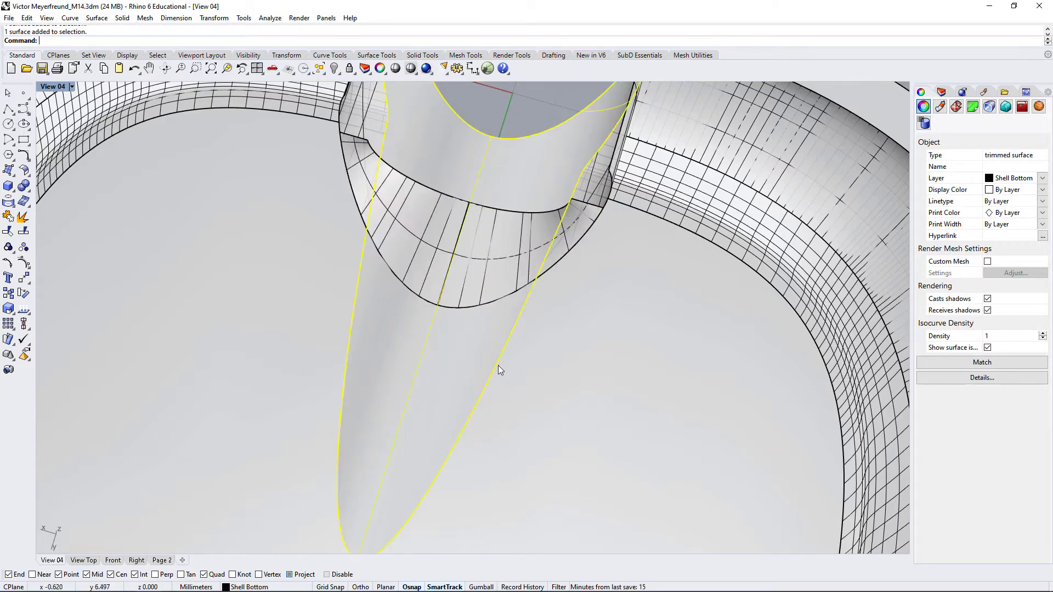
pyautogui.press('Escape')
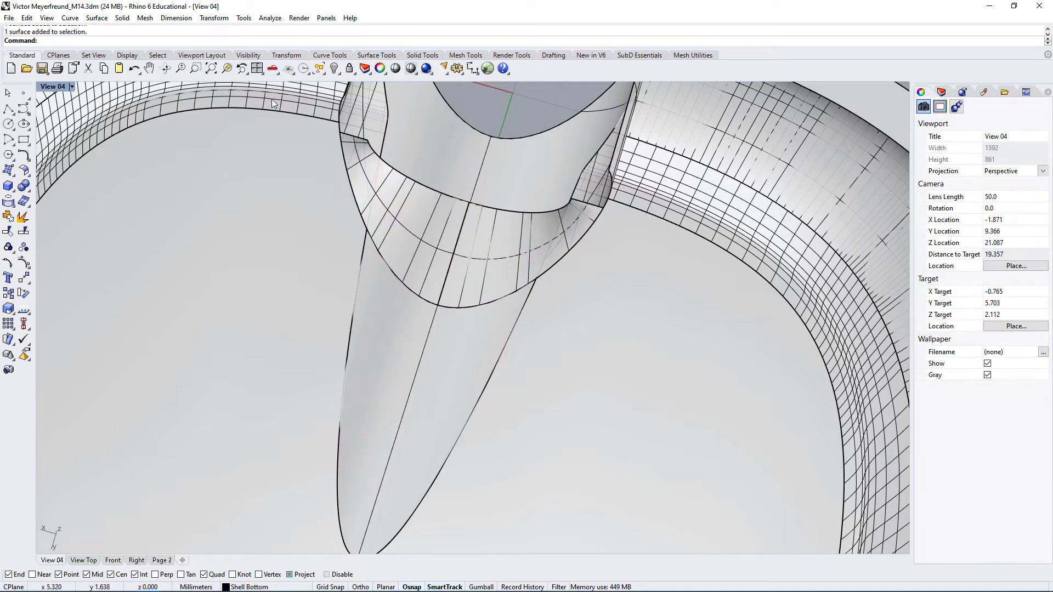
# Duplicate the two outer edges of the curved strips, where they meet the tapered cutout face, as curves
pyautogui.click(97, 17)
pyautogui.moveTo(143, 365)
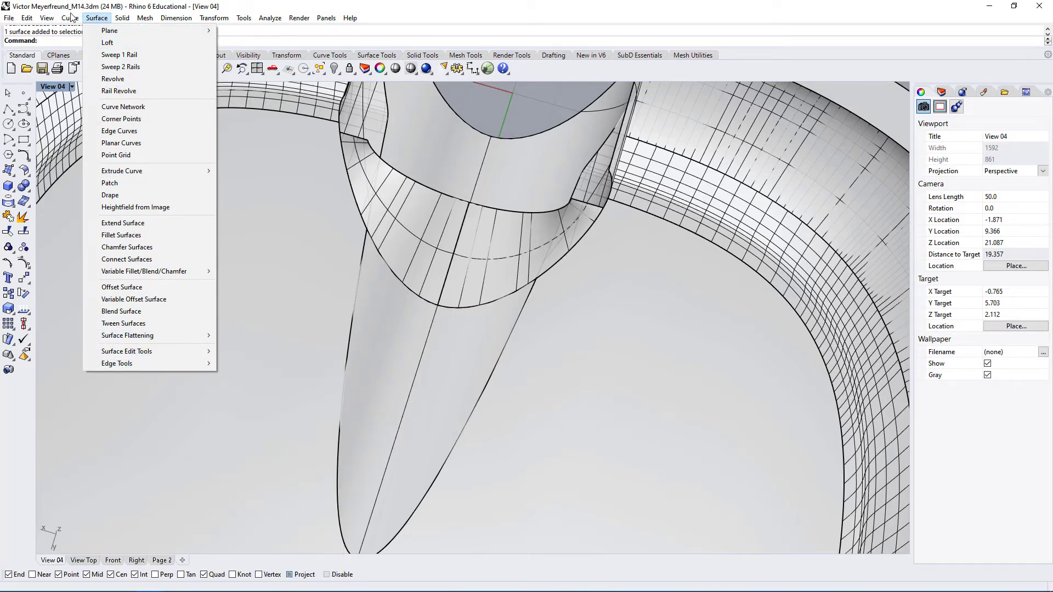
pyautogui.moveTo(70, 19)
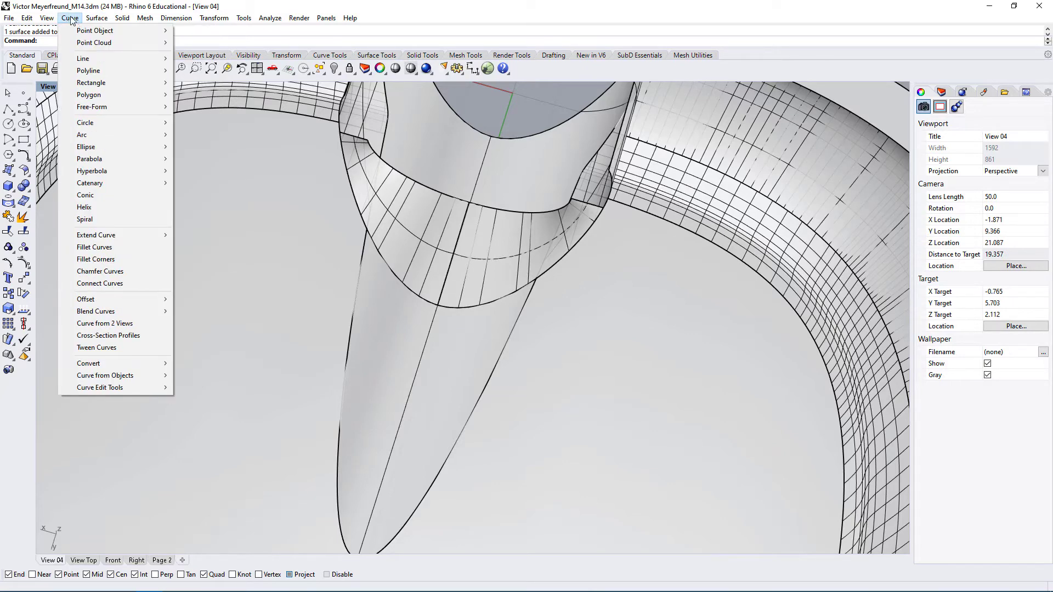
pyautogui.moveTo(95, 376)
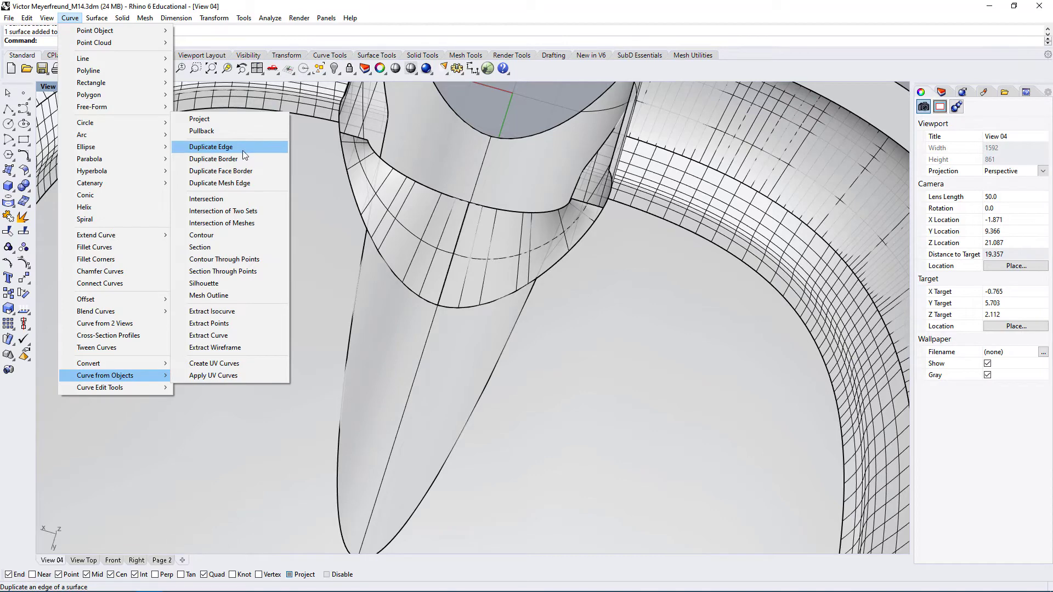
pyautogui.click(228, 152)
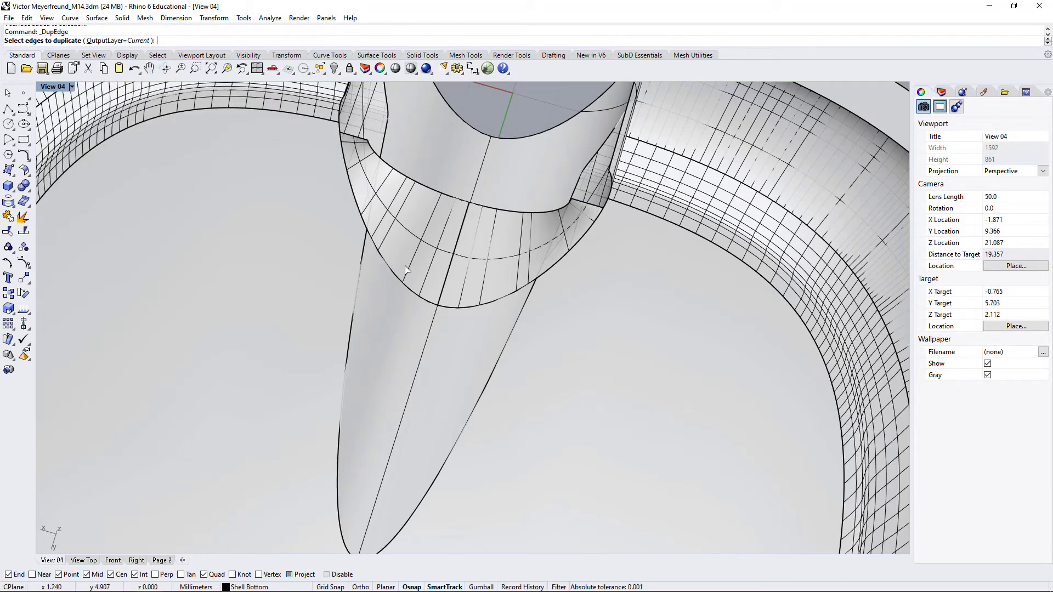
pyautogui.click(404, 289)
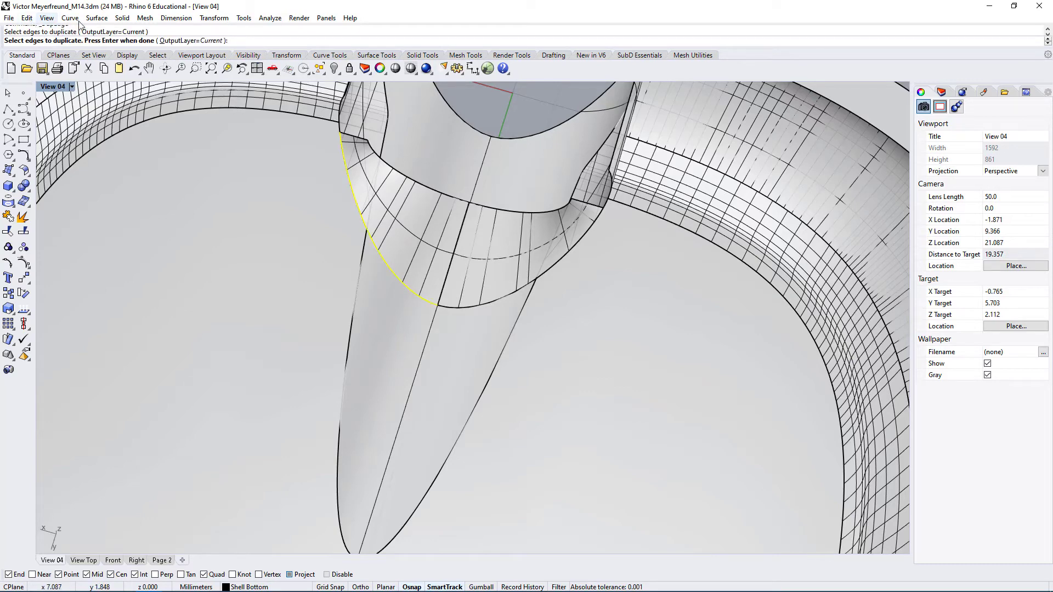
pyautogui.click(471, 312)
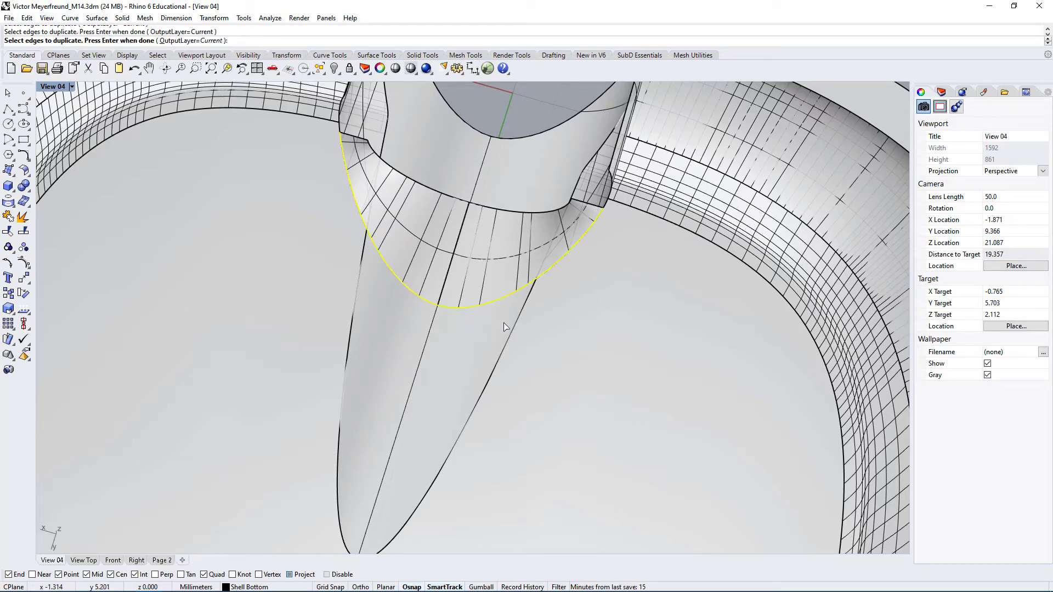
pyautogui.press('Return')
pyautogui.moveTo(538, 336); pyautogui.dragTo(424, 313, button='right')
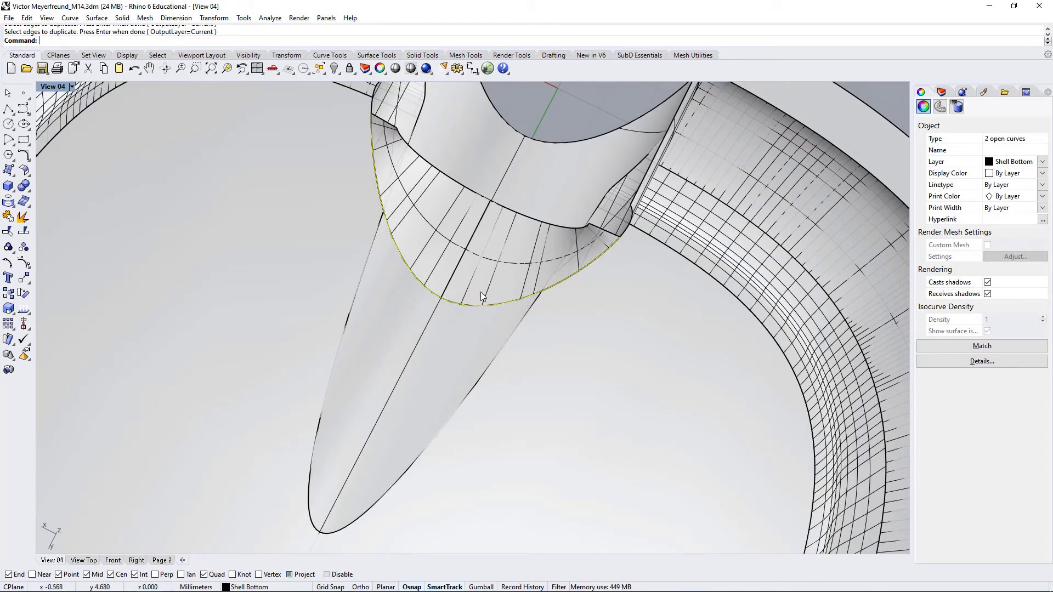
# Trim away the front part of the tapered cutout face in the top view, using the duplicated edge curves as cutting objects
pyautogui.doubleClick(53, 86)
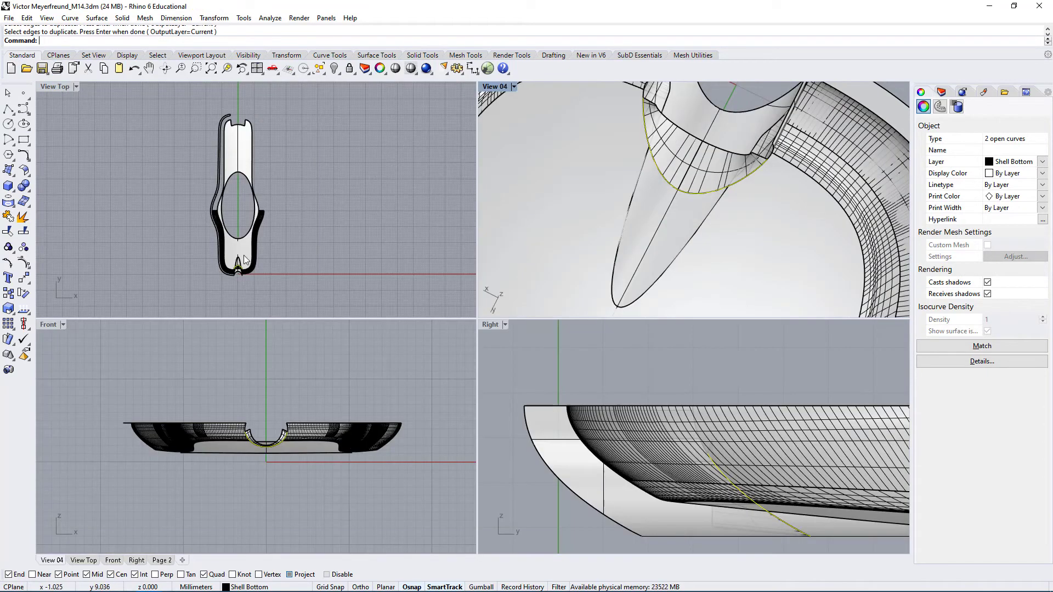
pyautogui.moveTo(269, 203); pyautogui.dragTo(269, 198, button='right')
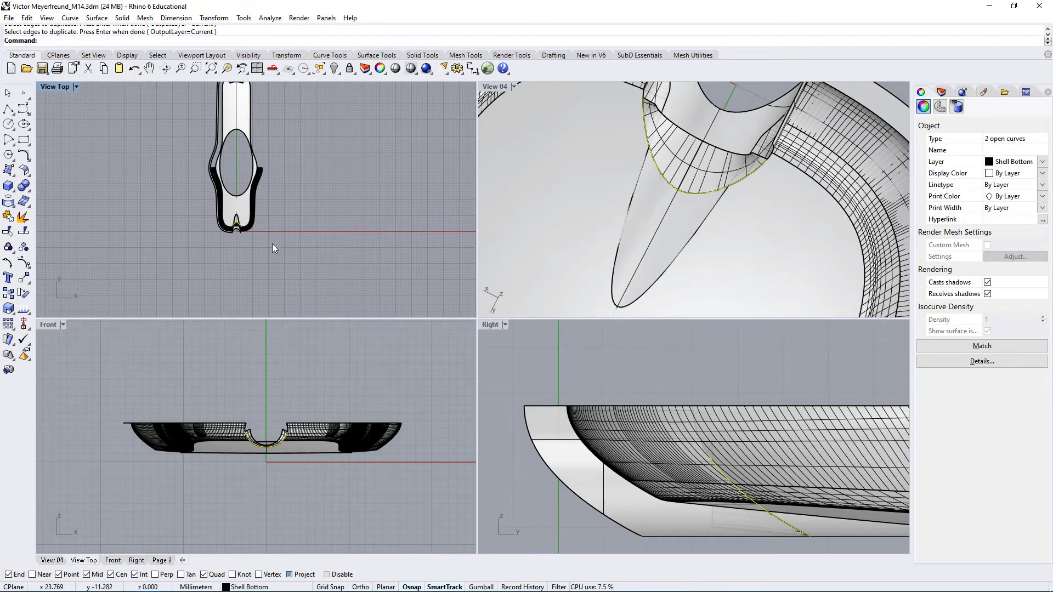
pyautogui.scroll(15, 245, 229)
pyautogui.moveTo(192, 176); pyautogui.dragTo(193, 229, button='right')
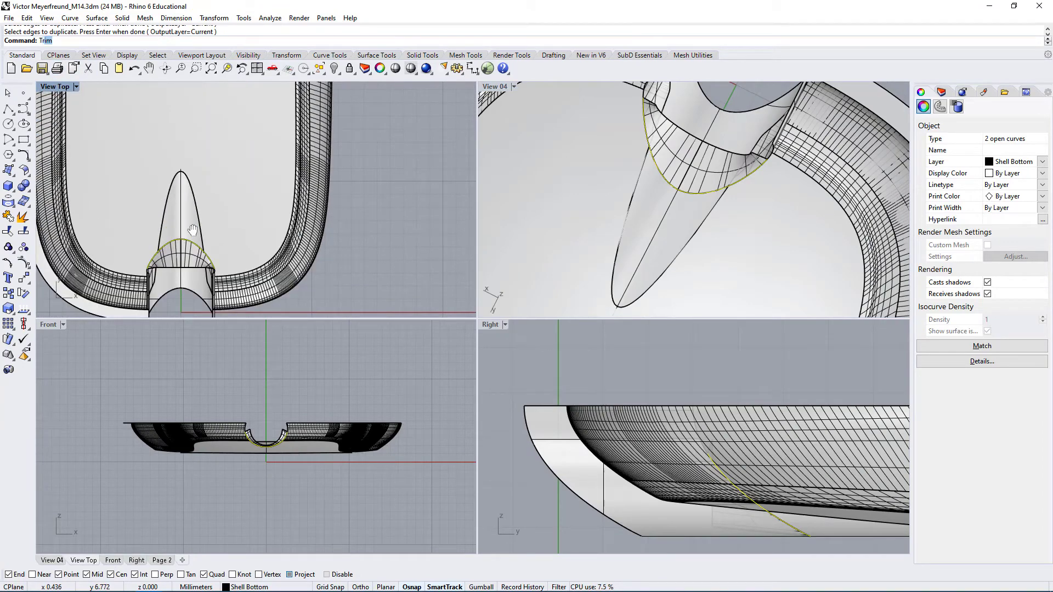
pyautogui.press('Return')
pyautogui.scroll(3, 233, 223)
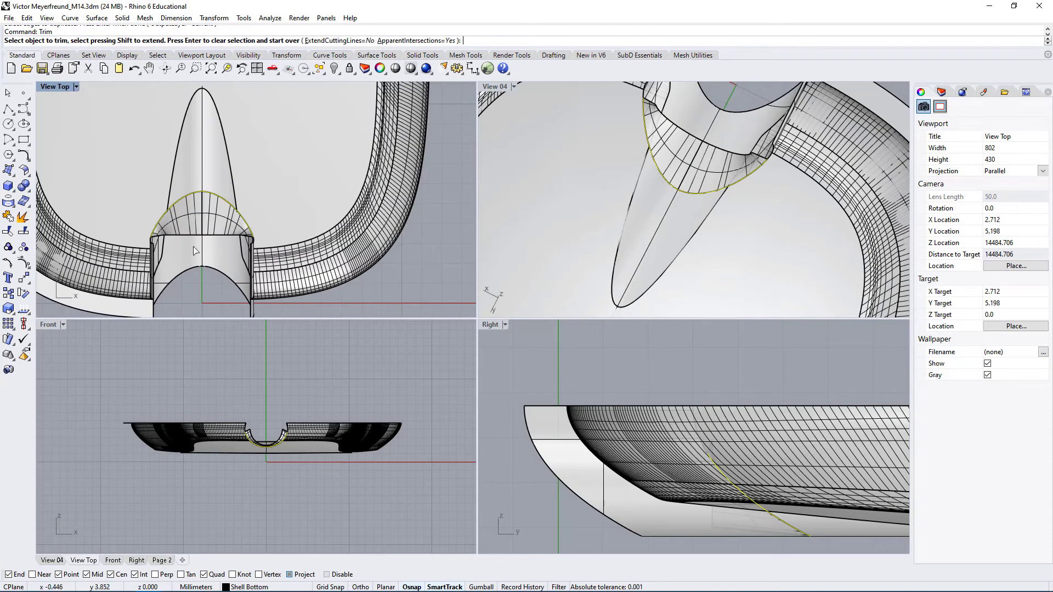
pyautogui.click(201, 279)
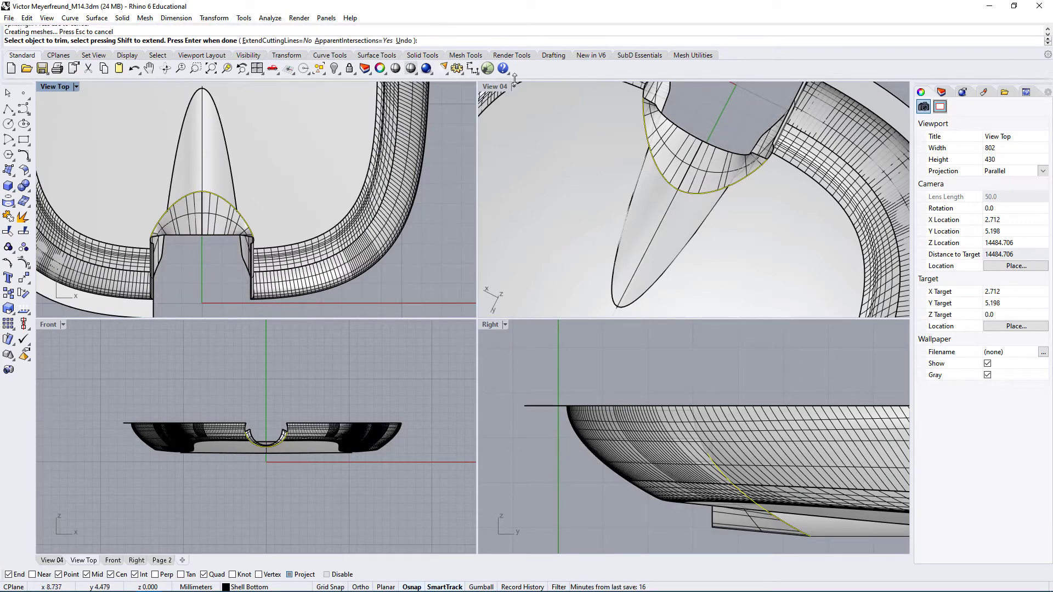
pyautogui.doubleClick(496, 86)
pyautogui.scroll(3, 457, 304)
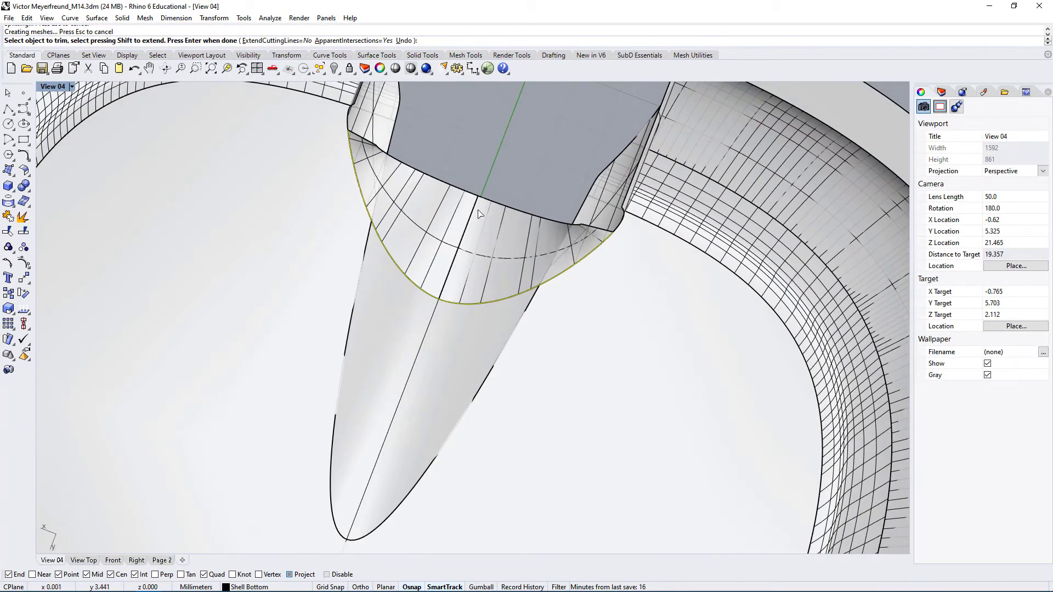
# End the Trim and delete the two duplicated edge curves
pyautogui.press('Return')
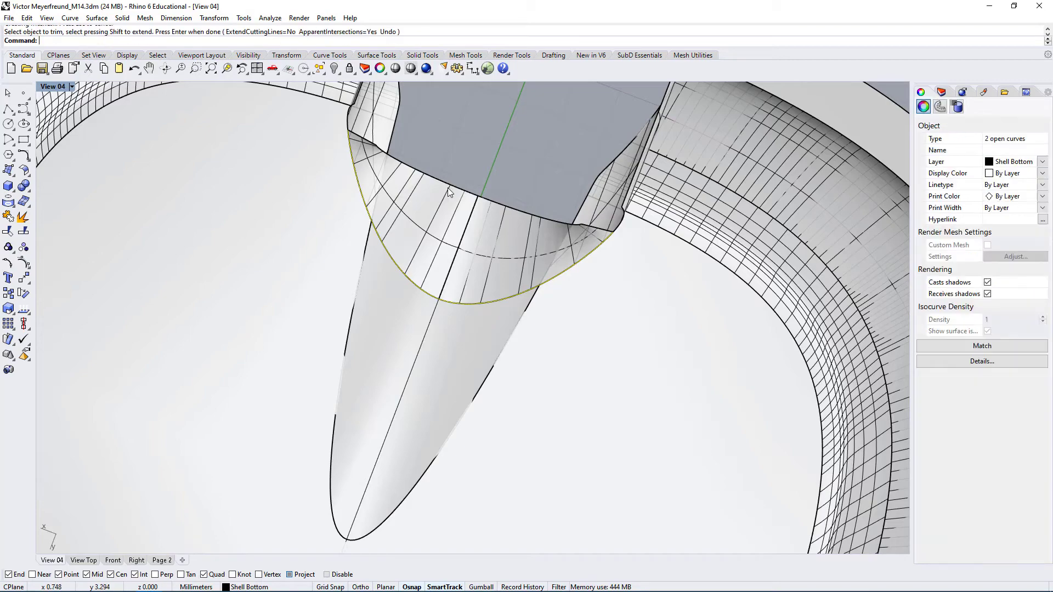
pyautogui.moveTo(522, 176); pyautogui.dragTo(455, 186, button='right')
pyautogui.press('Delete')
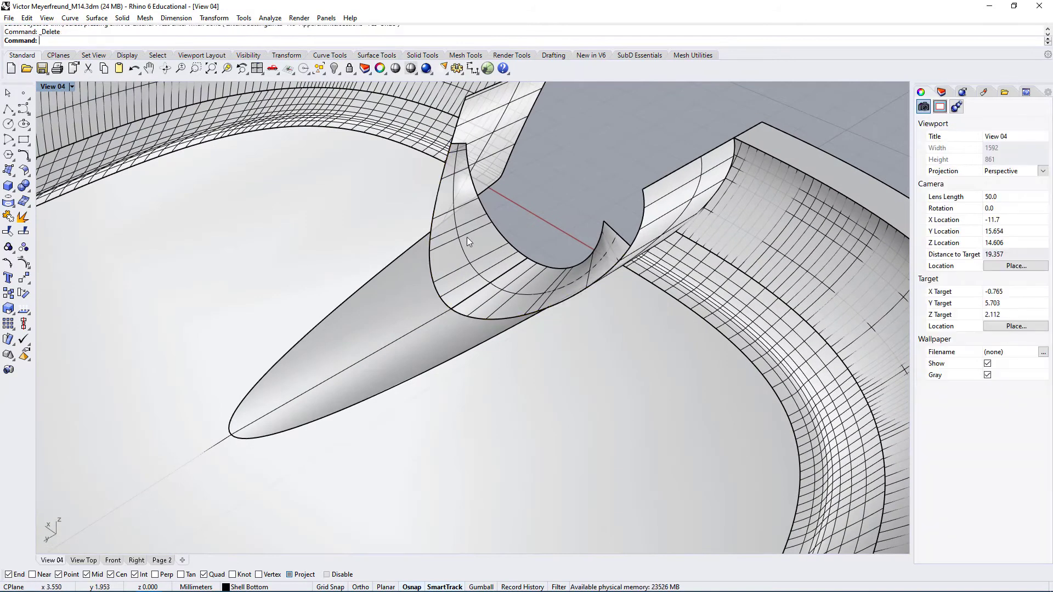
# Select the trimmed tapered cutout face and examine up close how its cut edge meets the curved strips
pyautogui.moveTo(466, 314); pyautogui.dragTo(534, 347, button='right')
pyautogui.click(454, 349)
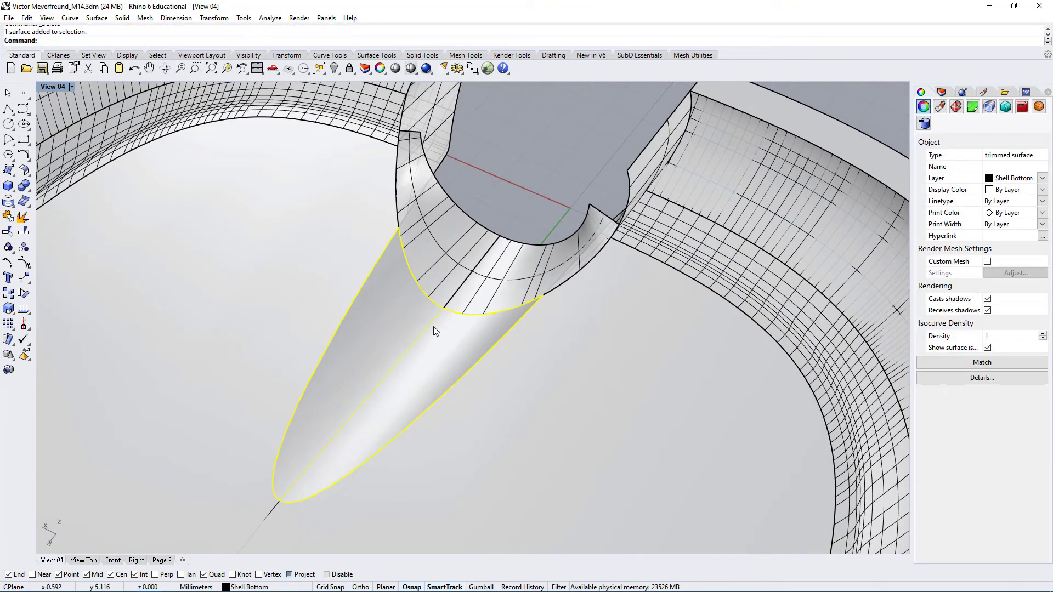
pyautogui.scroll(7, 432, 325)
pyautogui.moveTo(367, 376); pyautogui.dragTo(569, 351, button='right')
pyautogui.scroll(6, 456, 394)
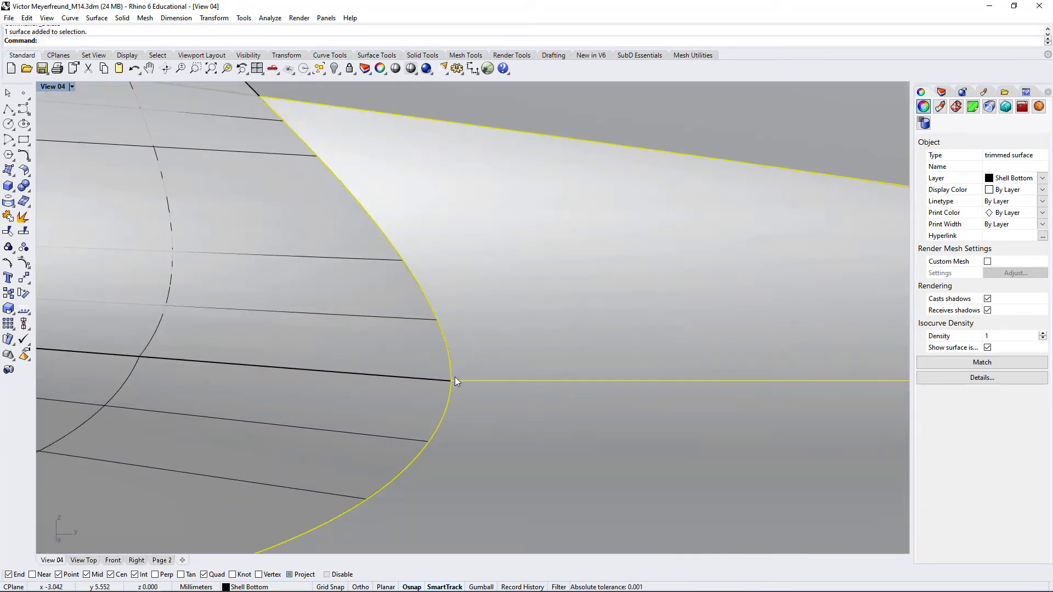
pyautogui.scroll(5, 443, 340)
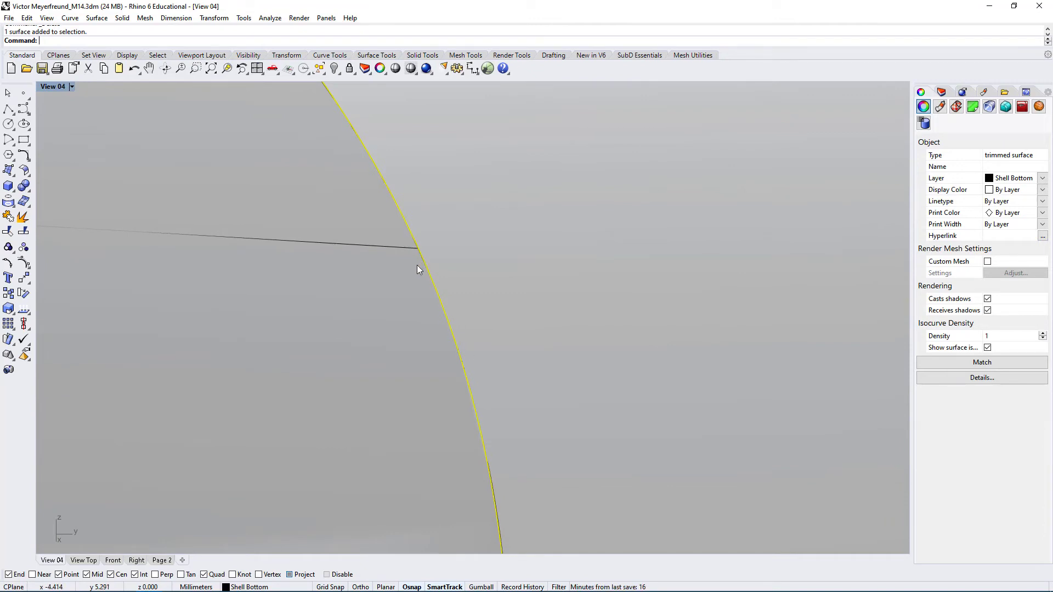
# Check the absolute tolerance in the document's model unit settings and close the settings
pyautogui.write('its')
pyautogui.press('Return')
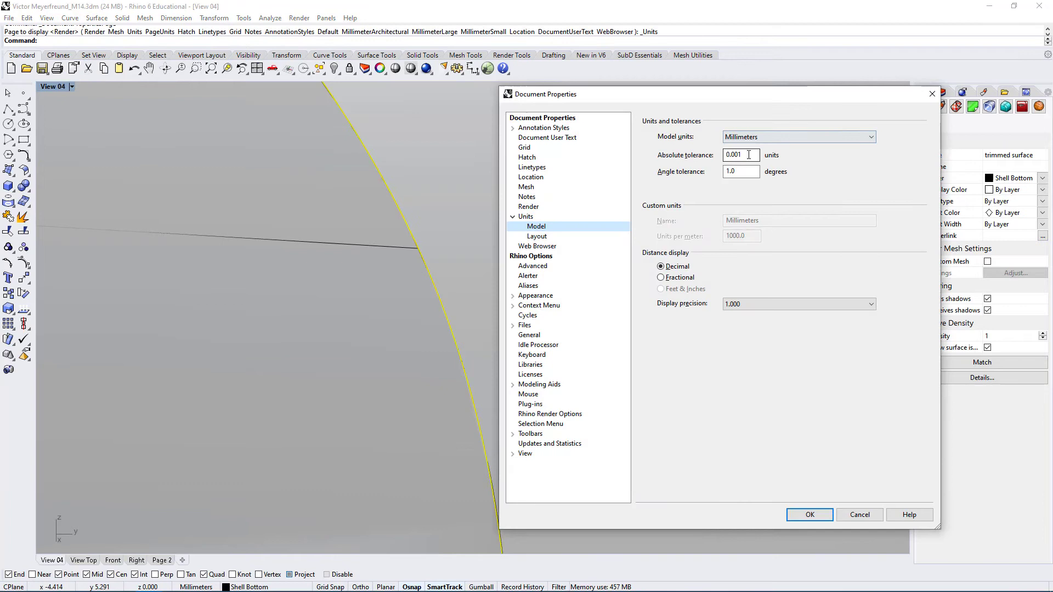
pyautogui.moveTo(749, 155); pyautogui.dragTo(721, 153)
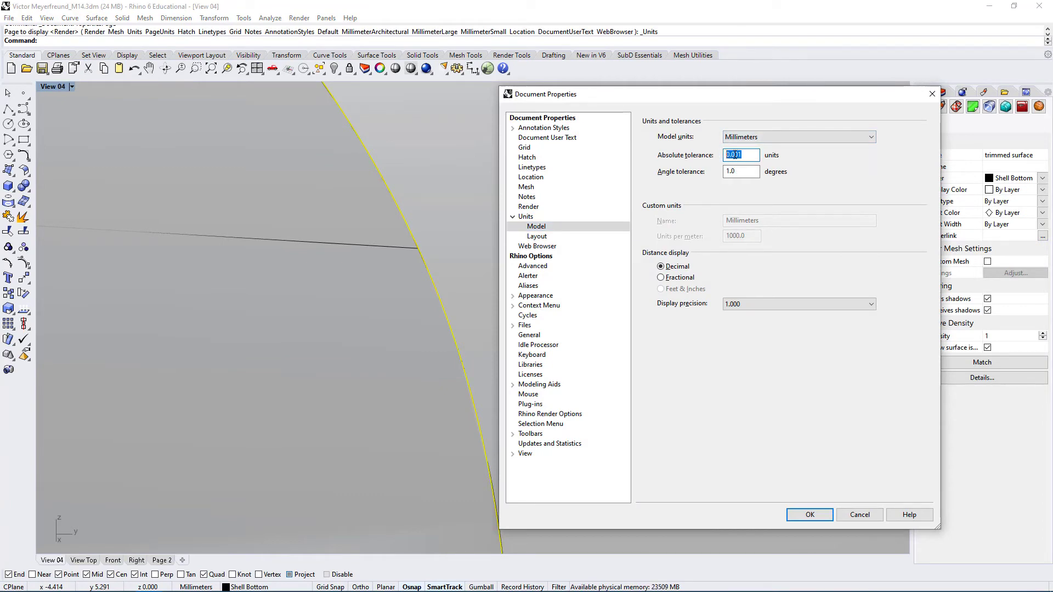
pyautogui.click(750, 156)
pyautogui.click(749, 154)
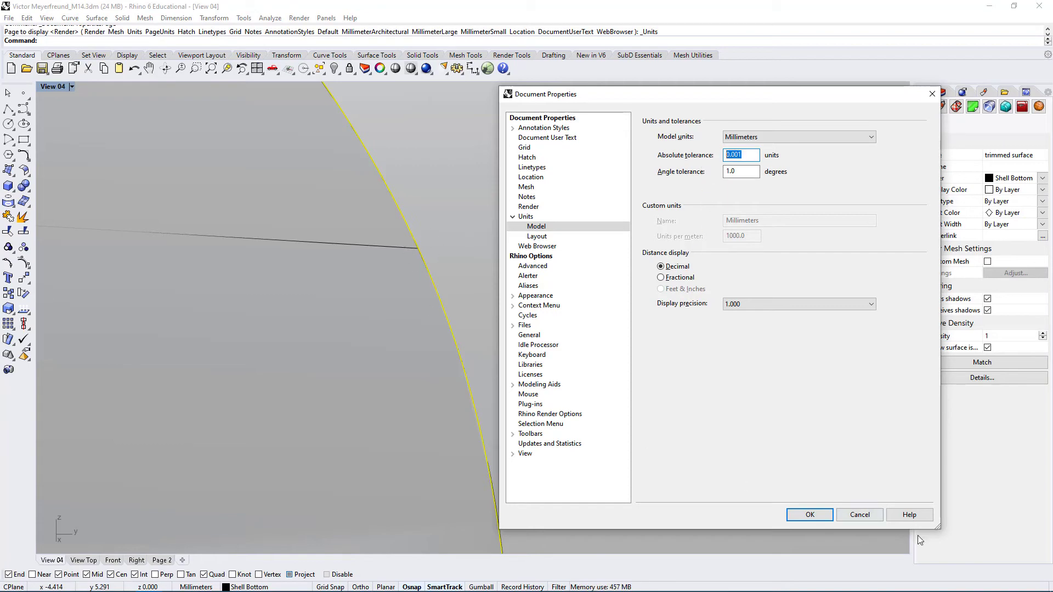
pyautogui.click(860, 515)
# Join all isolated cutout and adjoining shell surfaces, including the trimmed tapered face, into one polysurface
pyautogui.scroll(-15, 518, 410)
pyautogui.moveTo(656, 420); pyautogui.dragTo(588, 219, button='right')
pyautogui.scroll(-12, 538, 400)
pyautogui.moveTo(762, 192); pyautogui.dragTo(329, 504)
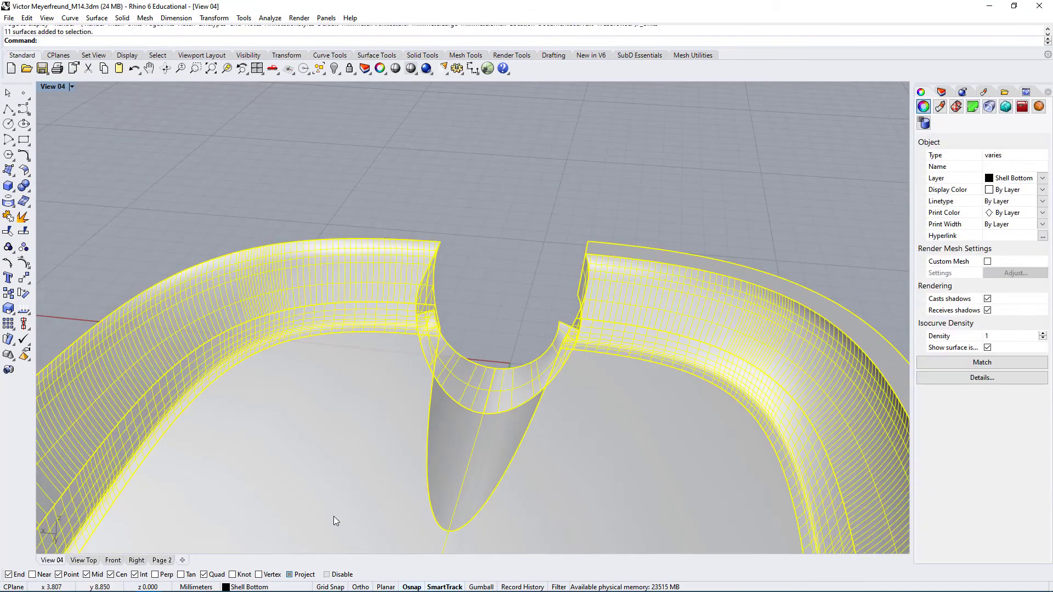
pyautogui.click(8, 216)
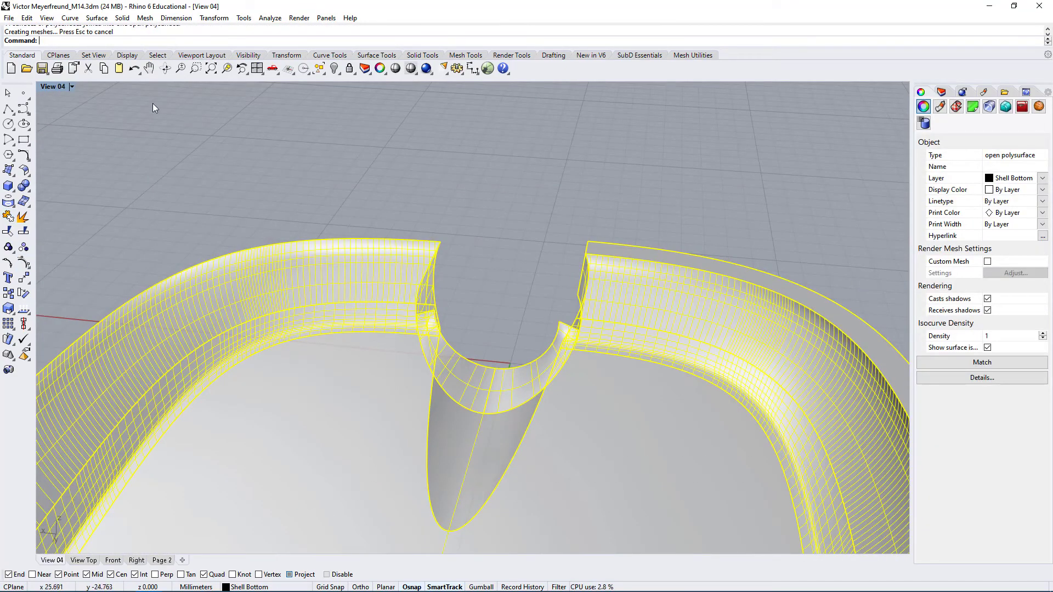
# Show the naked edges of the joined polysurface and inspect the seam between the tapered face and the curved strips
pyautogui.scroll(3, 478, 167)
pyautogui.click(478, 166)
pyautogui.scroll(2, 482, 420)
pyautogui.click(533, 382)
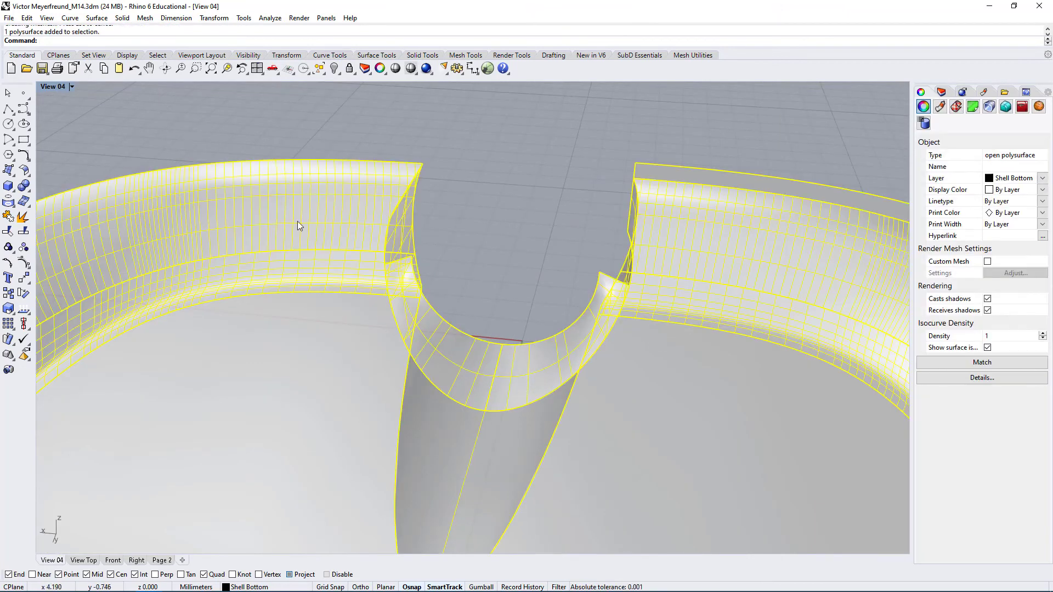
pyautogui.click(270, 18)
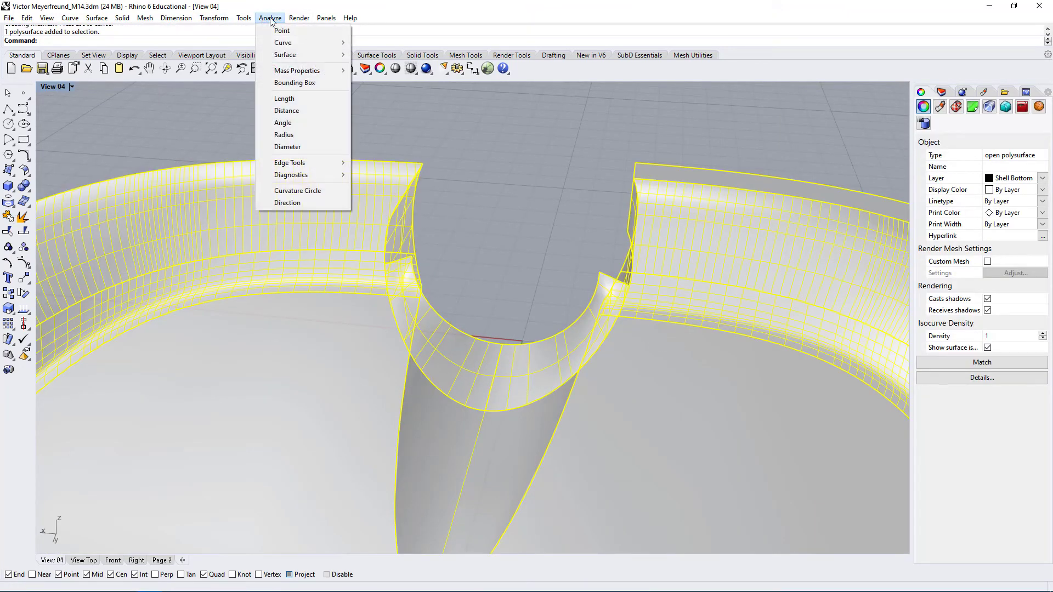
pyautogui.moveTo(303, 165)
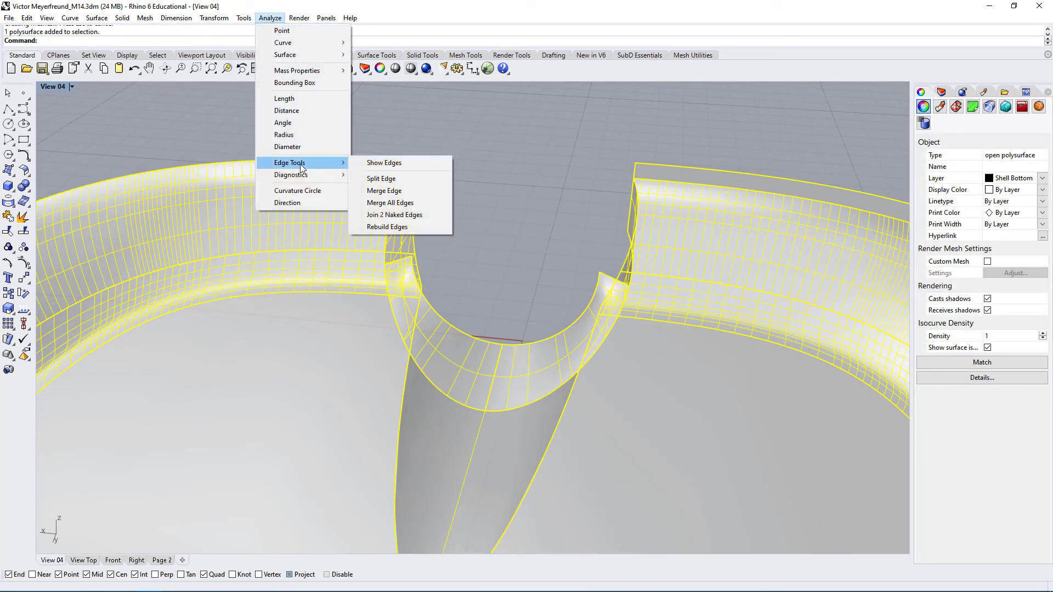
pyautogui.click(384, 163)
pyautogui.moveTo(498, 265); pyautogui.dragTo(661, 235, button='right')
pyautogui.scroll(6, 548, 374)
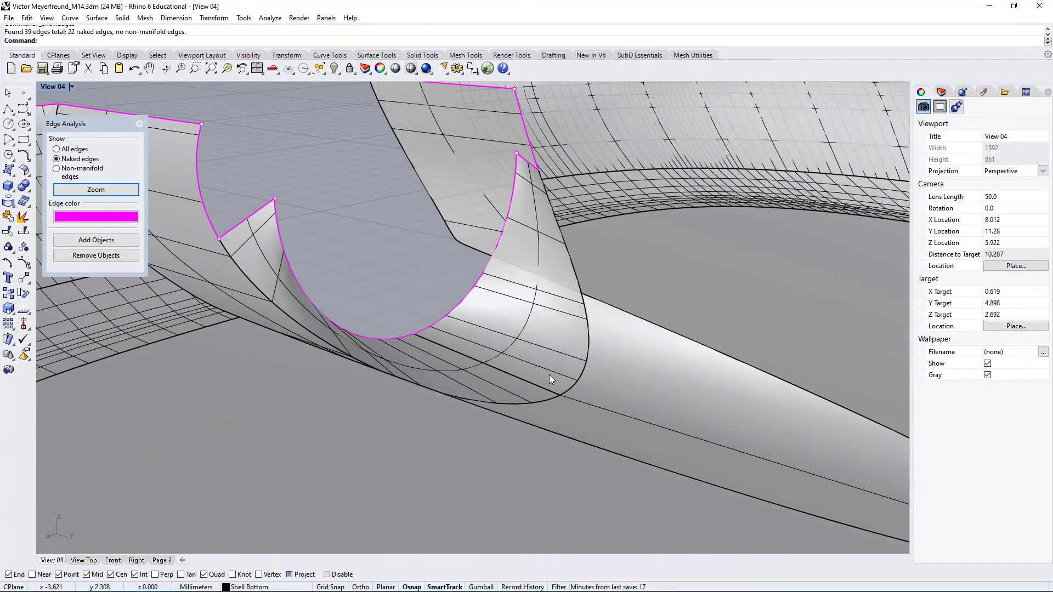
pyautogui.scroll(-4, 559, 355)
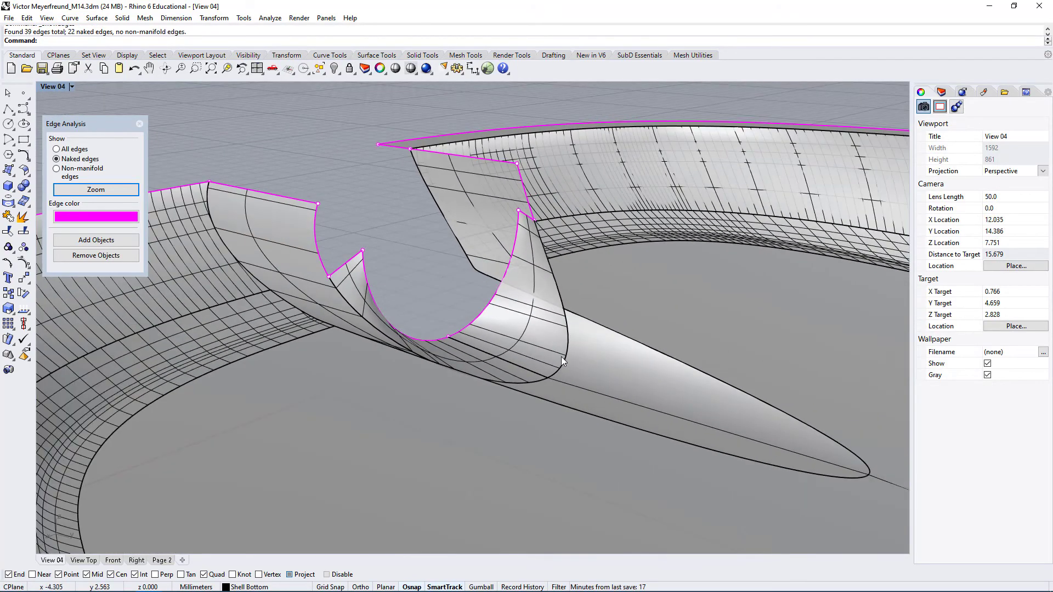
pyautogui.moveTo(561, 356); pyautogui.dragTo(548, 371, button='right')
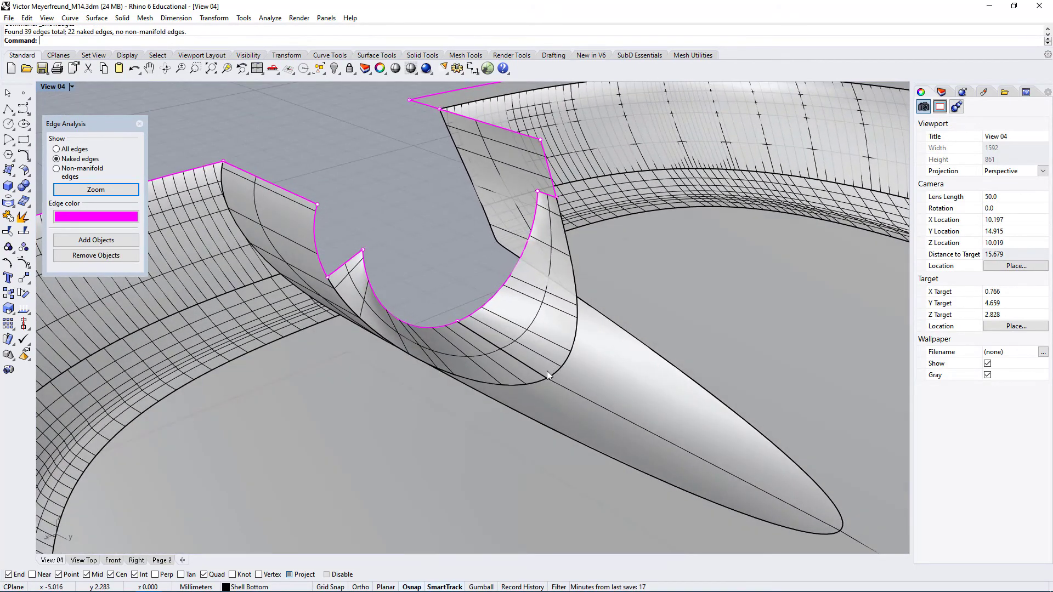
# Show the hidden objects, join all surfaces and polysurfaces of the bottom shell, and clear the selection
pyautogui.rightClick(338, 71)
pyautogui.moveTo(351, 90); pyautogui.dragTo(412, 366, button='right')
pyautogui.scroll(-10, 411, 361)
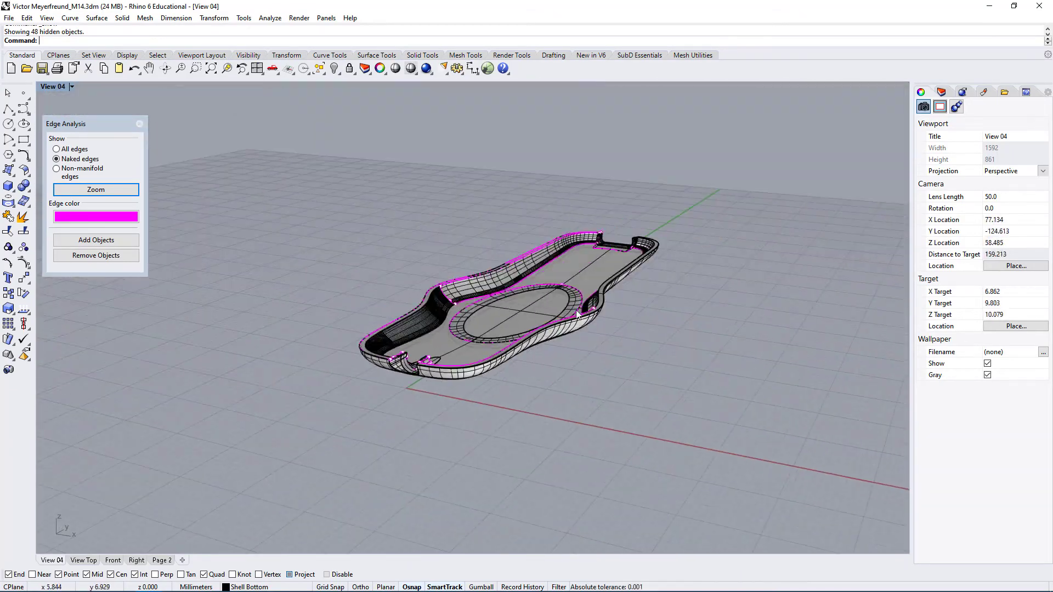
pyautogui.moveTo(768, 136); pyautogui.dragTo(299, 467)
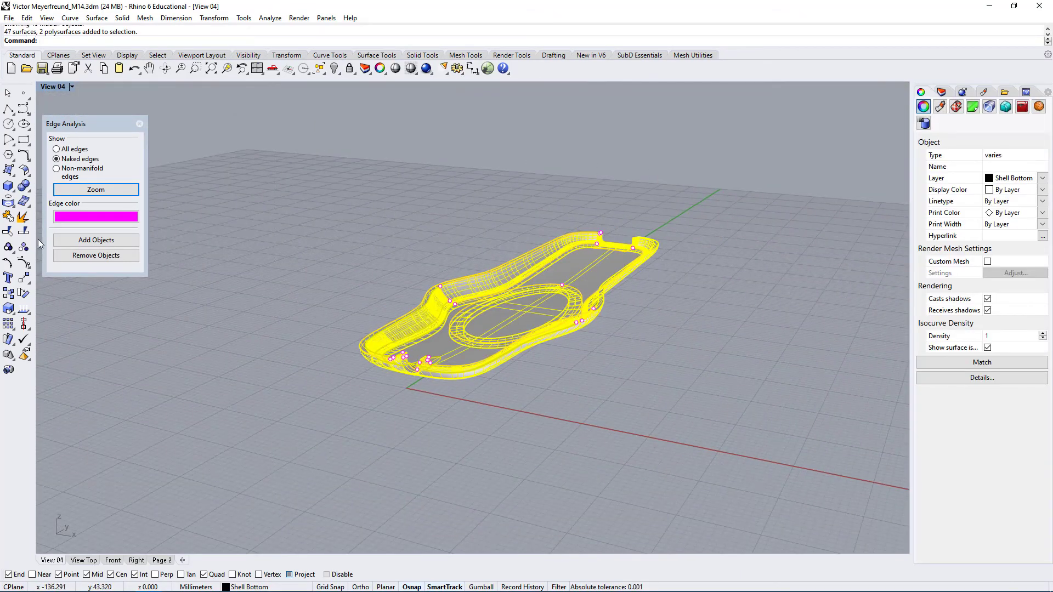
pyautogui.click(8, 217)
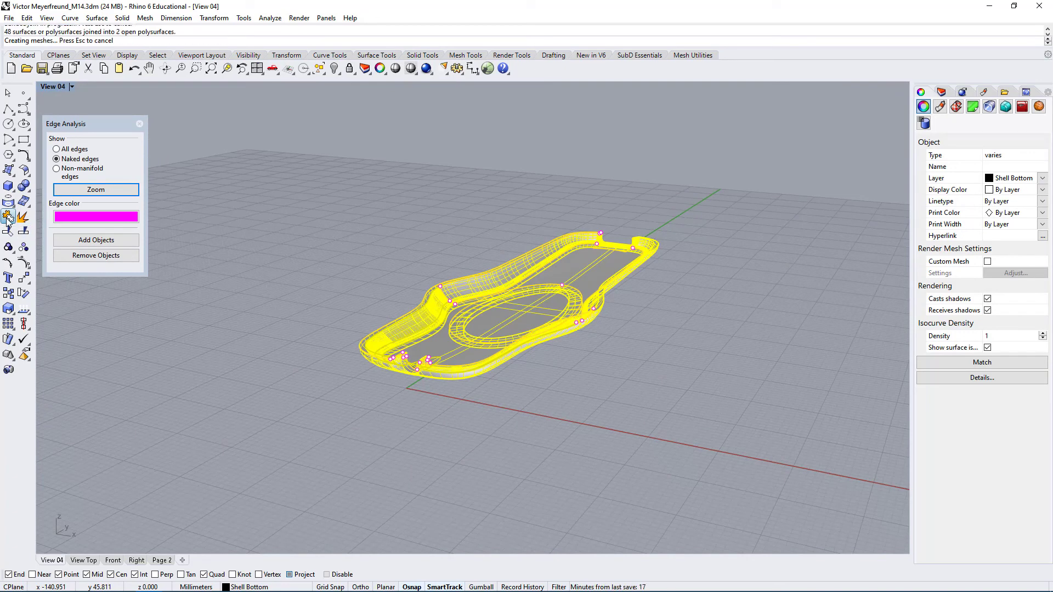
pyautogui.click(373, 429)
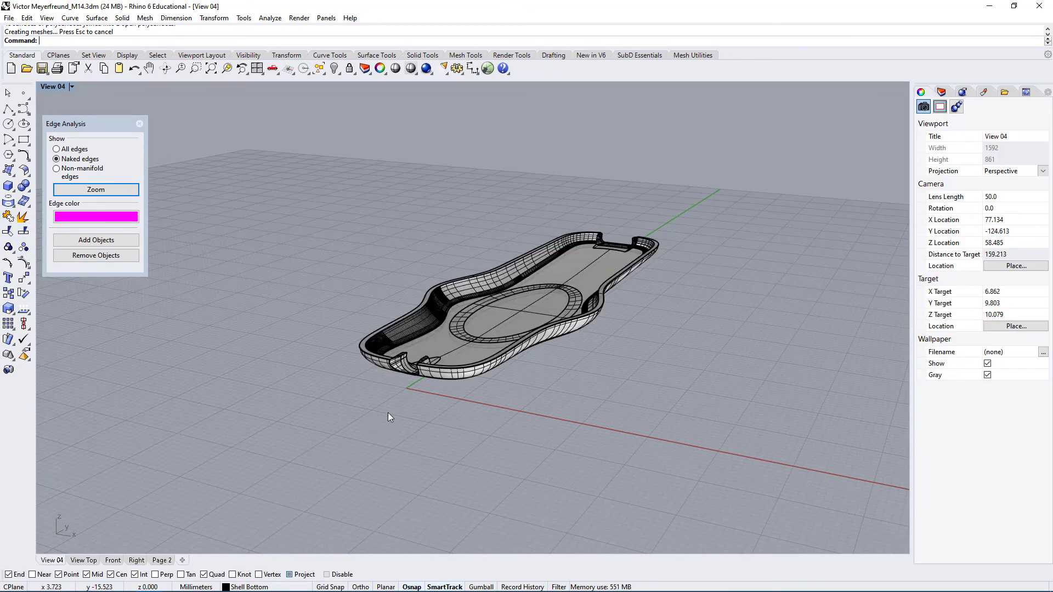
# Add the joined bottom shell to the edge analysis to check it for naked edges around the front cutout
pyautogui.scroll(4, 413, 358)
pyautogui.scroll(5, 413, 357)
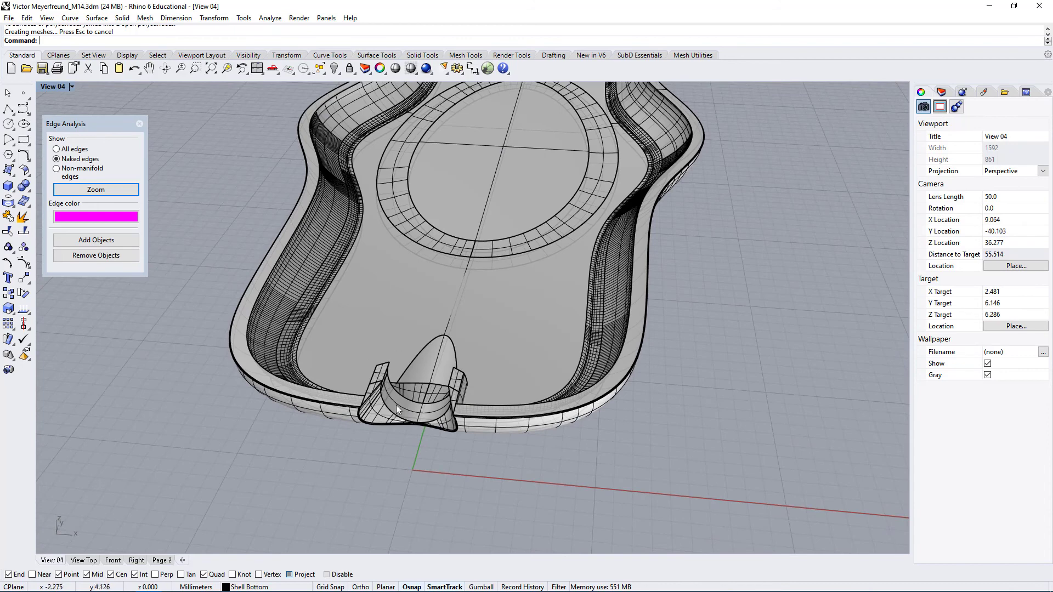
pyautogui.click(405, 405)
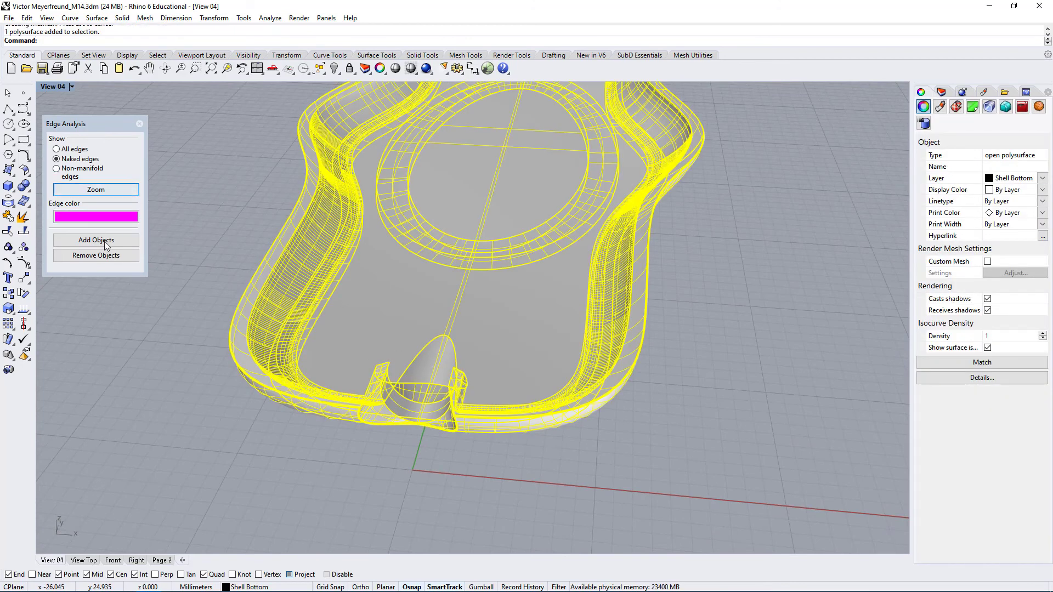
pyautogui.click(86, 241)
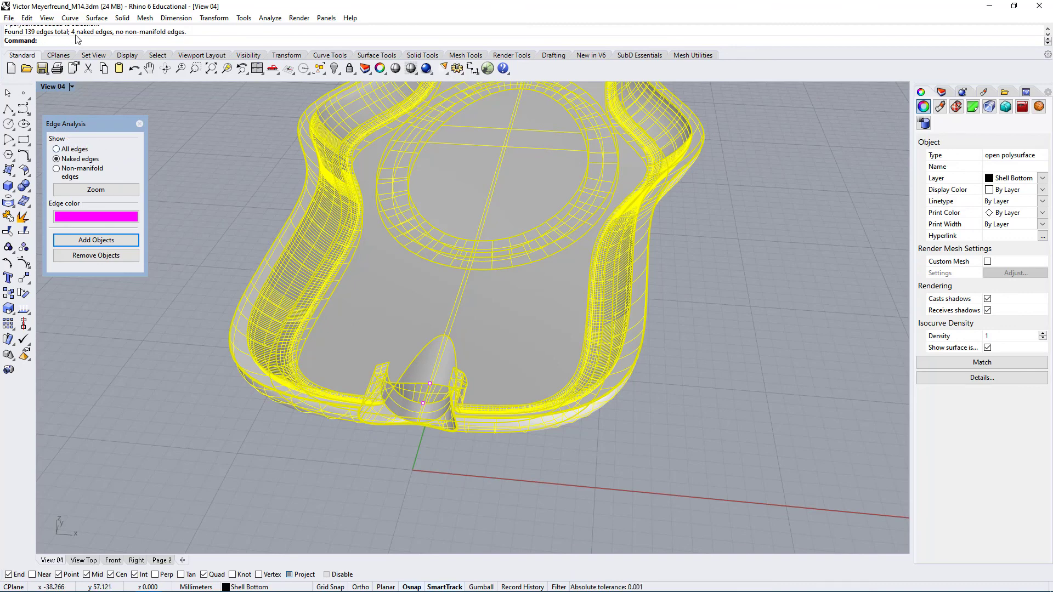
pyautogui.click(480, 463)
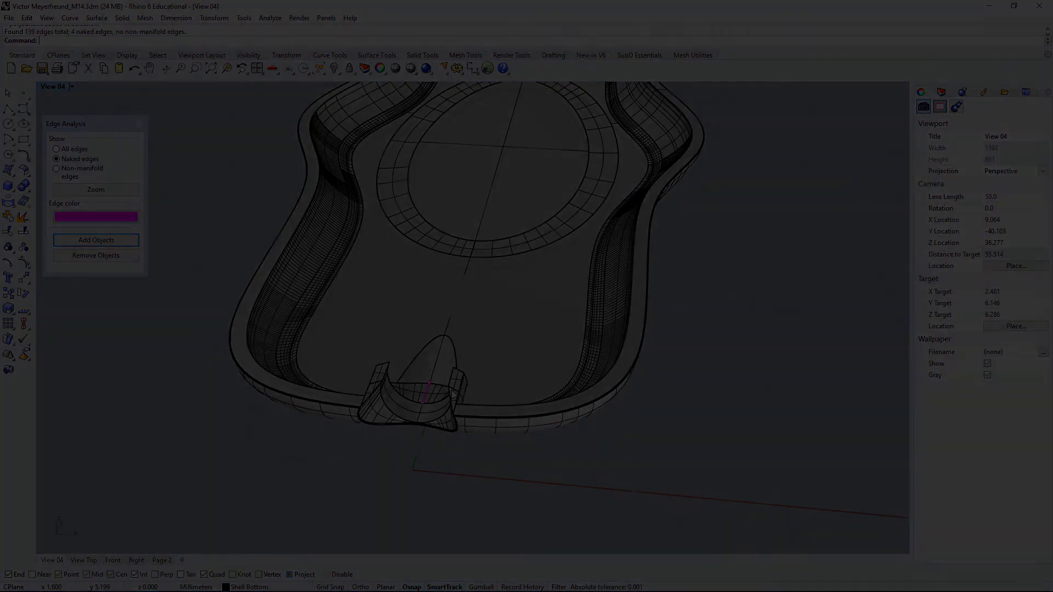